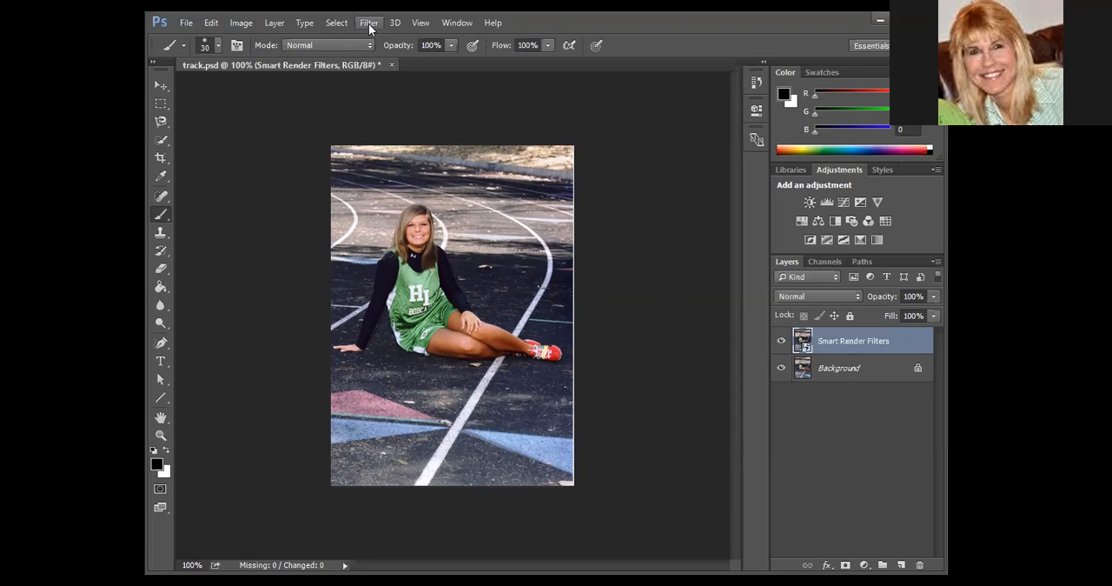
Try the Clouds render filter on the whole Smart Render Filters layer and undo it.
click(369, 26)
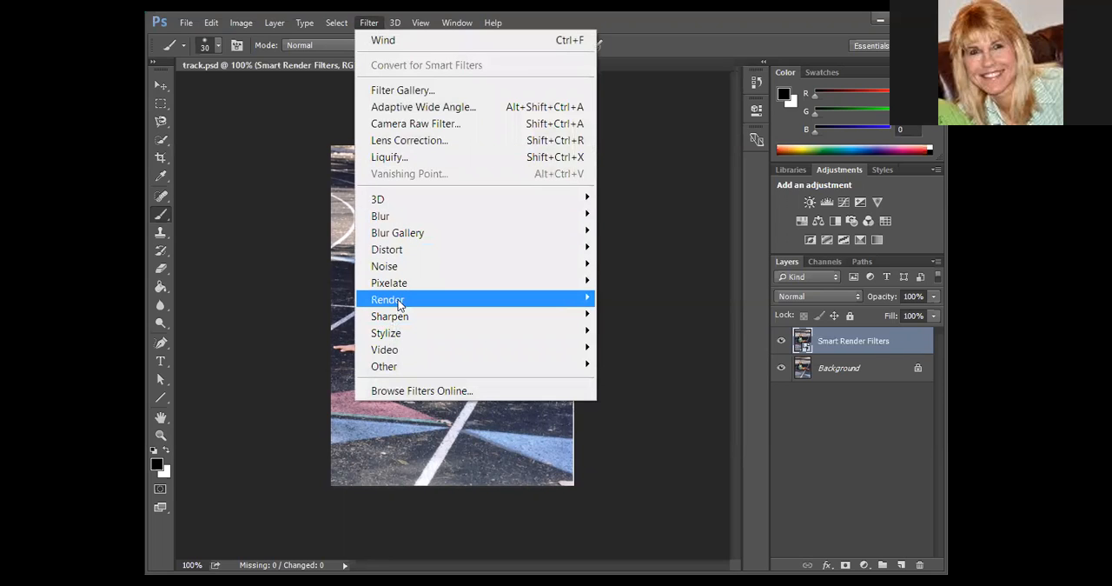
mouse_move(400, 302)
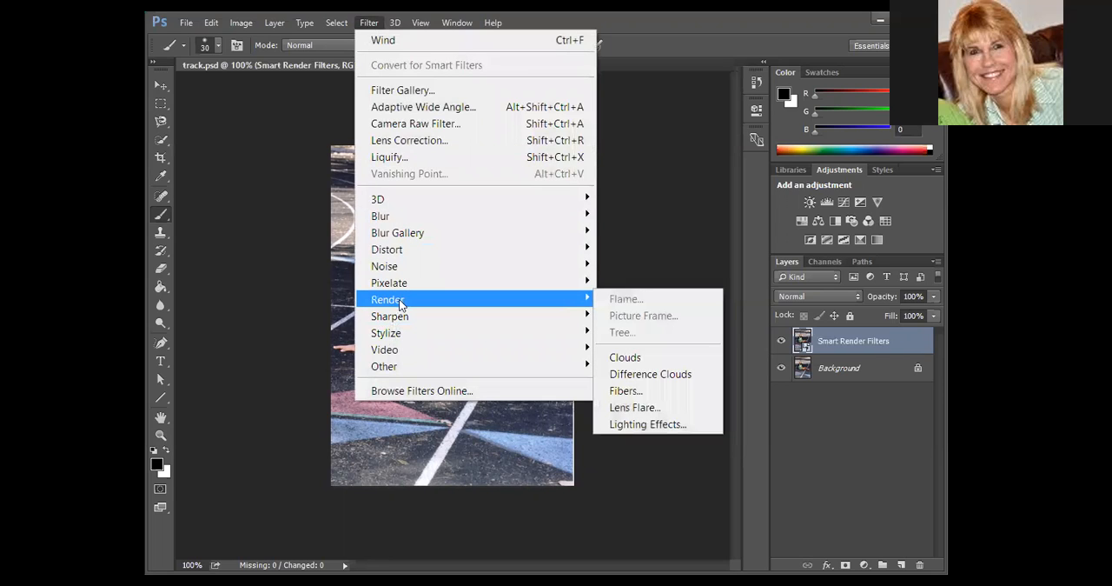
click(643, 357)
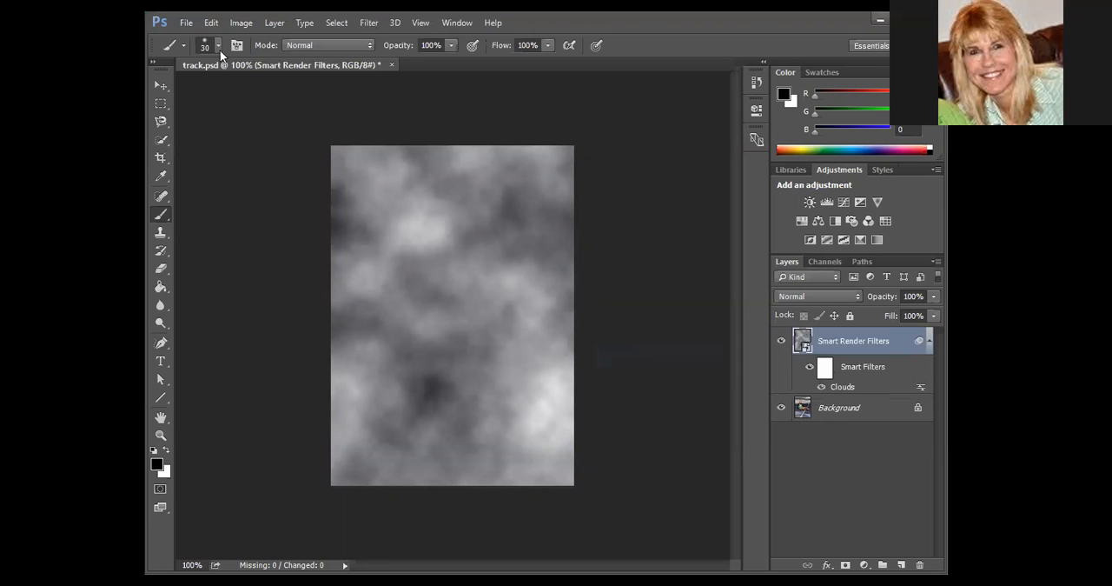
click(211, 23)
click(262, 33)
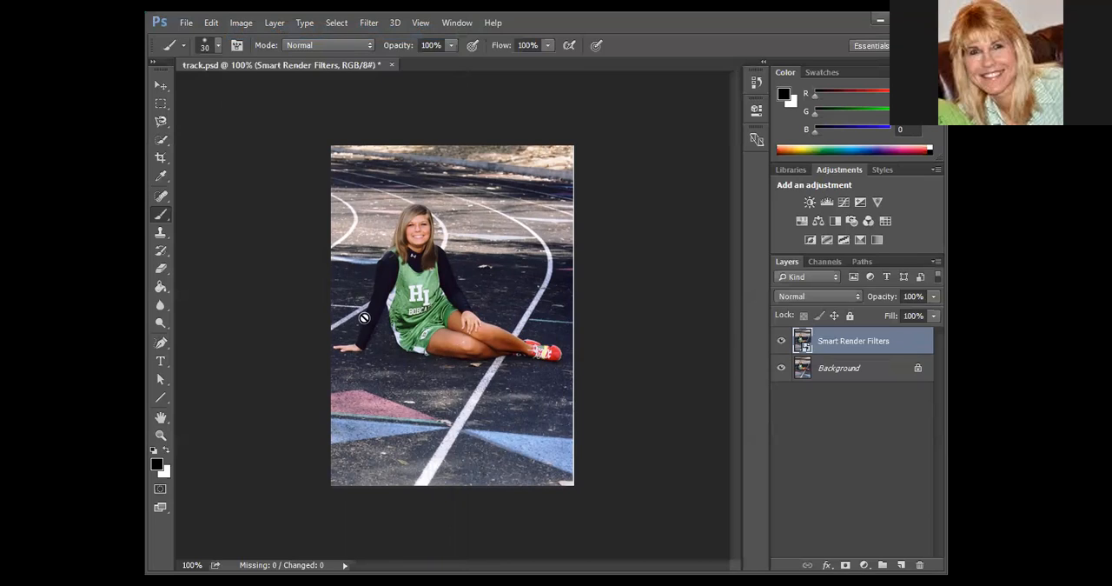
Select the seated girl, from her hair to her shoes and supporting hand, using the Quick Selection tool.
click(161, 140)
mouse_move(414, 236)
mouse_down()
mouse_move(388, 266)
mouse_move(445, 343)
mouse_move(494, 359)
mouse_move(554, 353)
mouse_up()
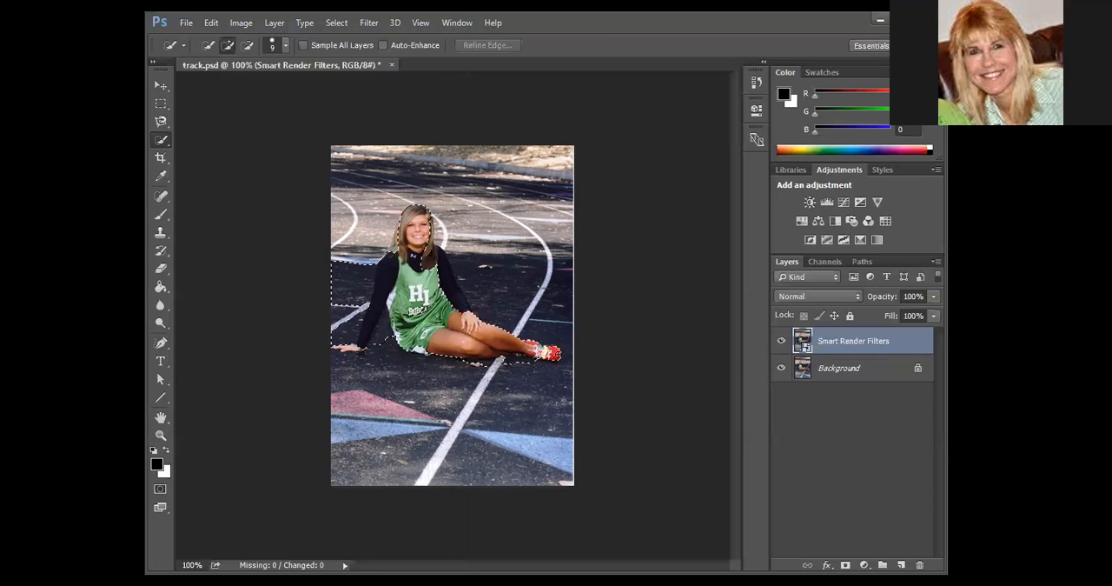
drag(442, 272, 370, 260)
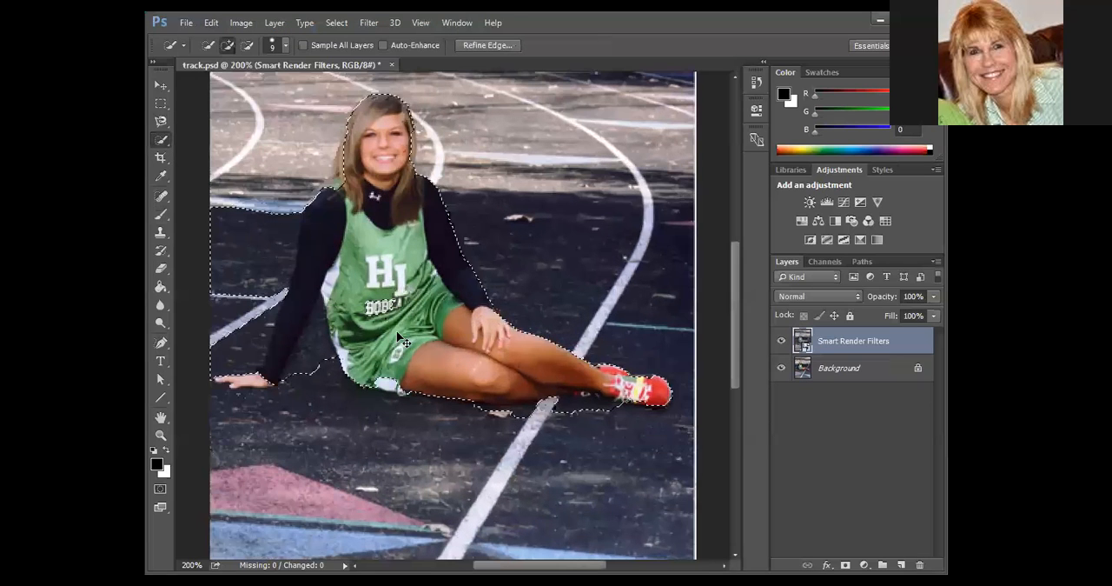
drag(259, 382, 228, 381)
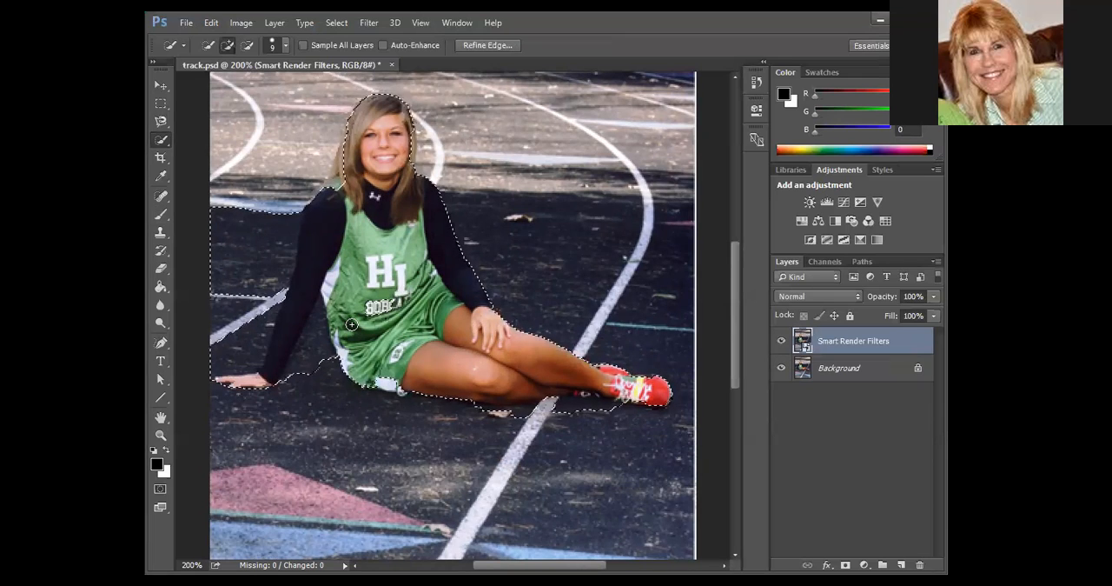
View the selection as a quick mask and brush out the extra track area beside the girl's supporting arm.
key(q)
scroll(202, 193, up, 1)
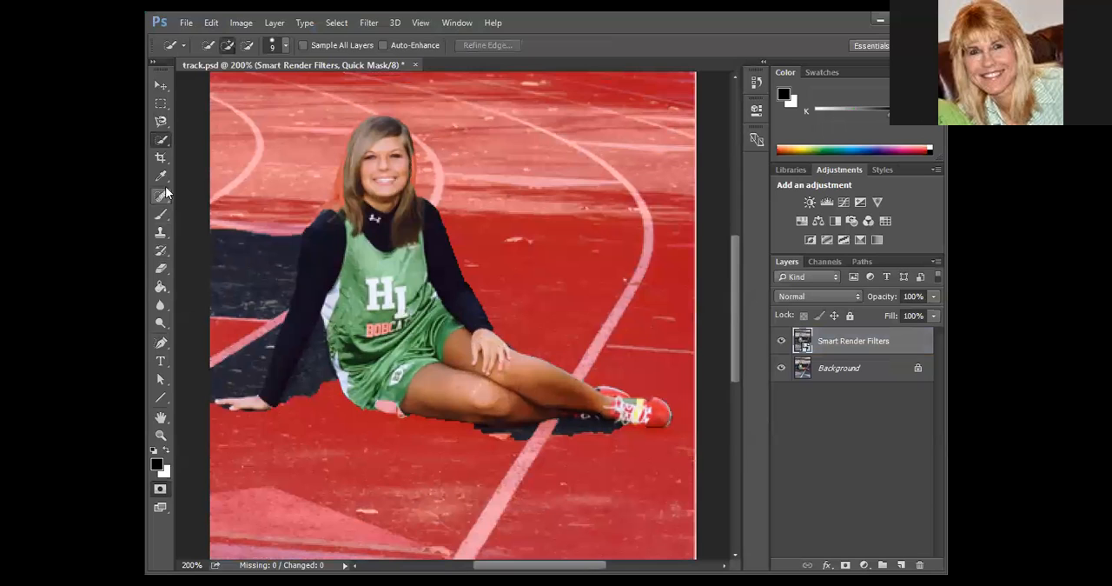
click(161, 215)
mouse_move(241, 230)
mouse_down()
mouse_move(217, 266)
mouse_move(226, 219)
mouse_move(214, 243)
mouse_move(257, 228)
mouse_move(259, 251)
mouse_move(270, 251)
mouse_move(282, 238)
mouse_move(248, 335)
mouse_move(279, 266)
mouse_move(250, 365)
mouse_move(205, 378)
mouse_move(232, 372)
mouse_move(246, 270)
mouse_move(195, 323)
mouse_move(214, 321)
mouse_move(246, 373)
mouse_up()
Reduce the brush to size 7 and mask out the track between arm and torso and beneath the legs.
key(bracketleft)
key(bracketleft)
key(bracketleft)
key(bracketleft)
key(bracketleft)
key(bracketleft)
mouse_move(318, 329)
mouse_down()
mouse_move(283, 415)
mouse_move(317, 326)
mouse_move(332, 387)
mouse_move(319, 328)
mouse_move(298, 407)
mouse_move(312, 366)
mouse_move(304, 397)
mouse_move(323, 365)
mouse_up()
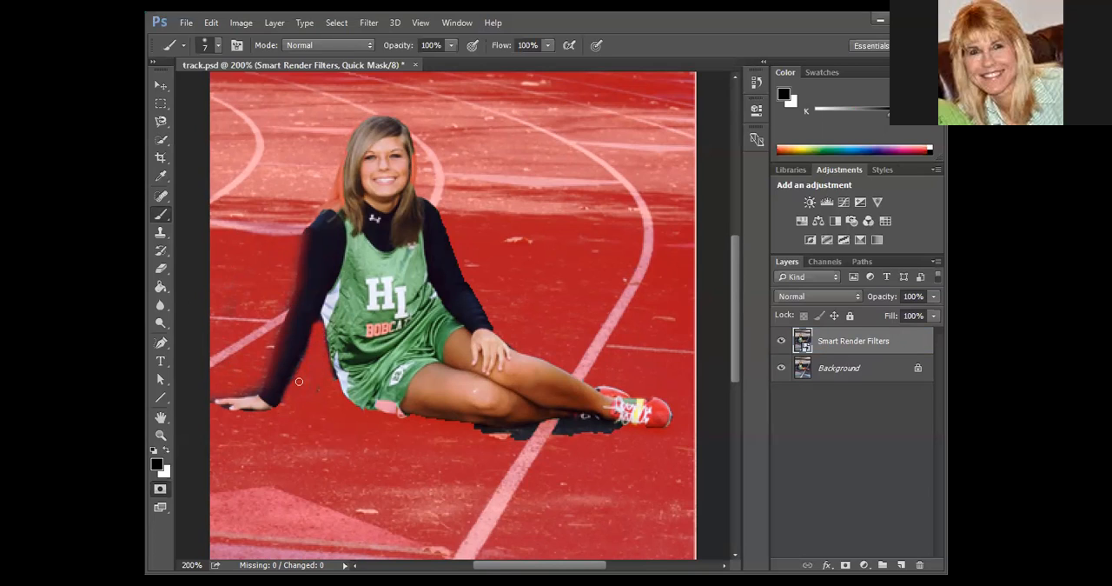
mouse_move(329, 389)
mouse_down()
mouse_move(316, 318)
mouse_move(297, 385)
mouse_up()
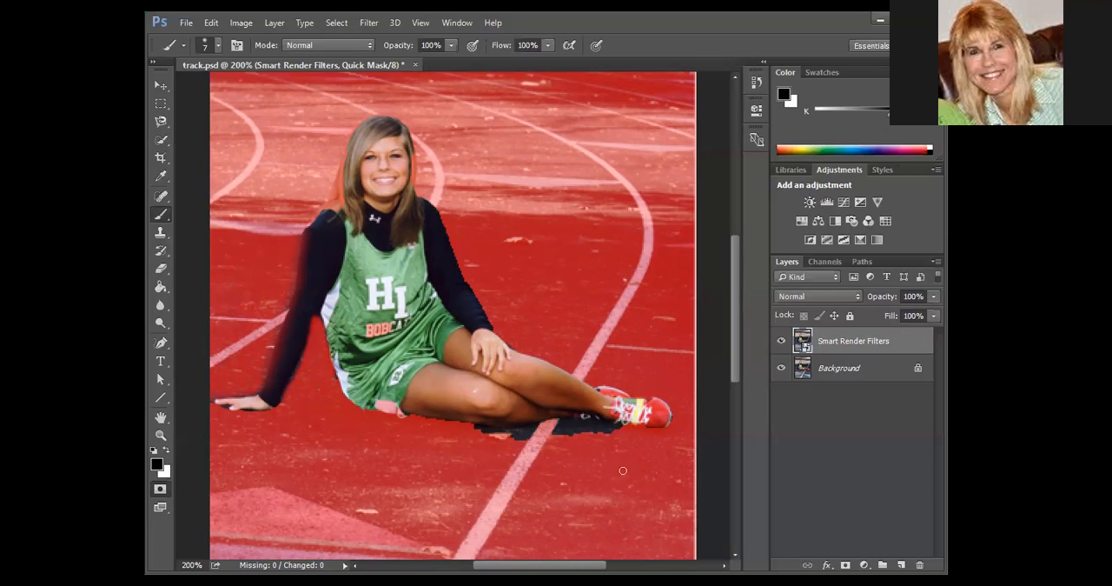
mouse_move(411, 417)
mouse_down()
mouse_move(435, 428)
mouse_move(614, 425)
mouse_move(482, 436)
mouse_up()
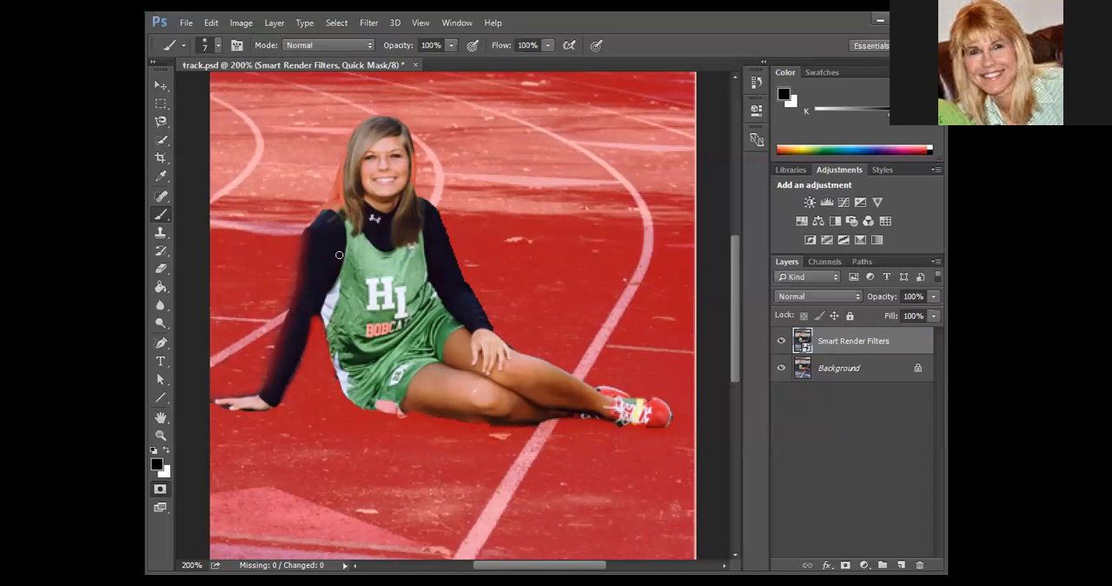
Paint white to add the hair, arm edge and white shorts trim to the selection, and leave Quick Mask mode.
click(167, 451)
drag(306, 253, 261, 396)
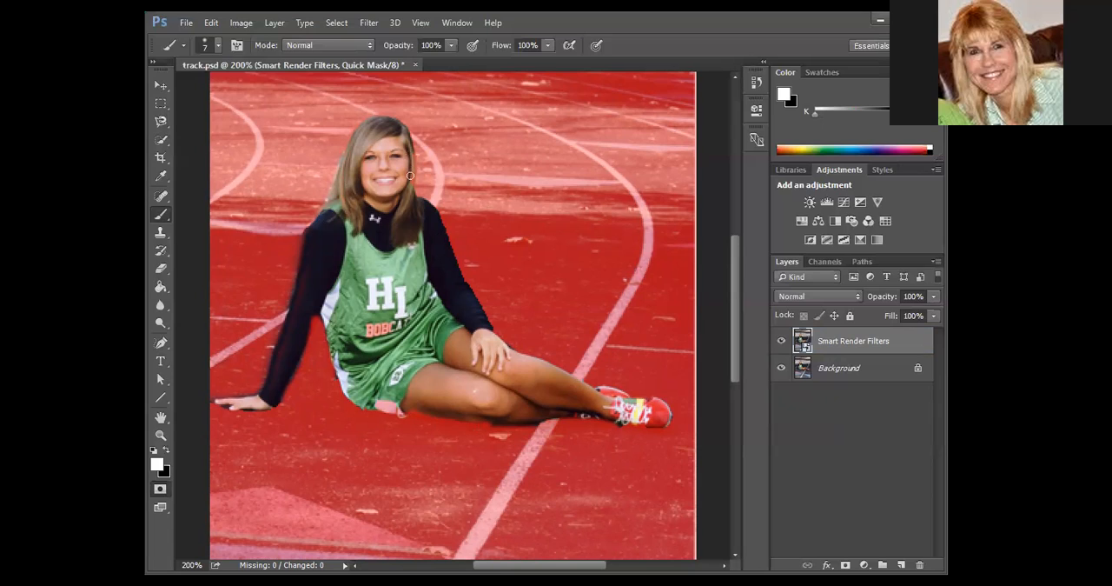
drag(363, 391, 414, 405)
key(q)
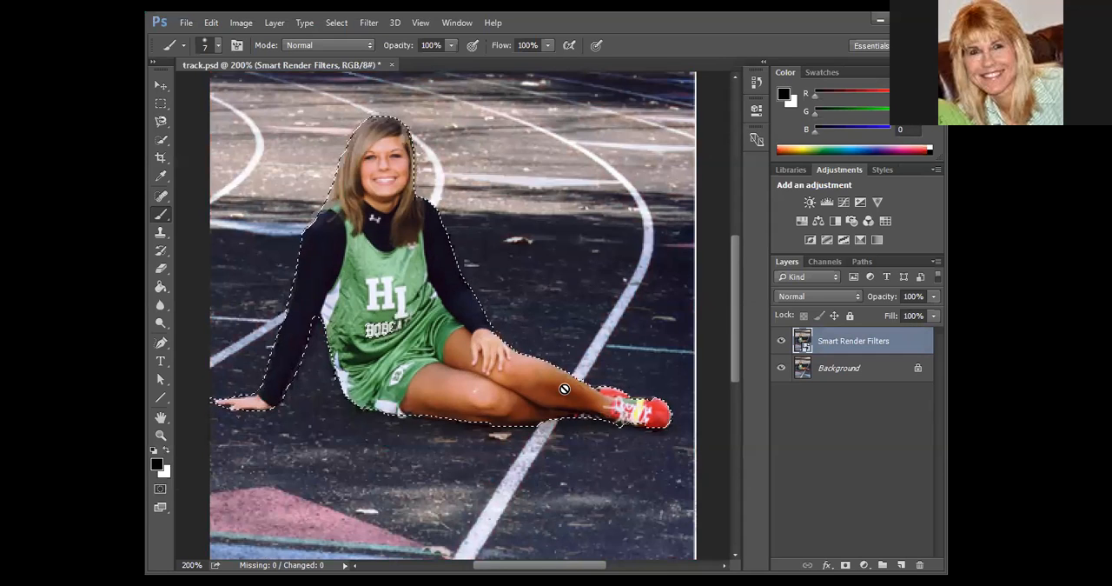
Return to the quick mask, trim the selection edge beneath the thigh with black, and convert it back to a selection.
key(q)
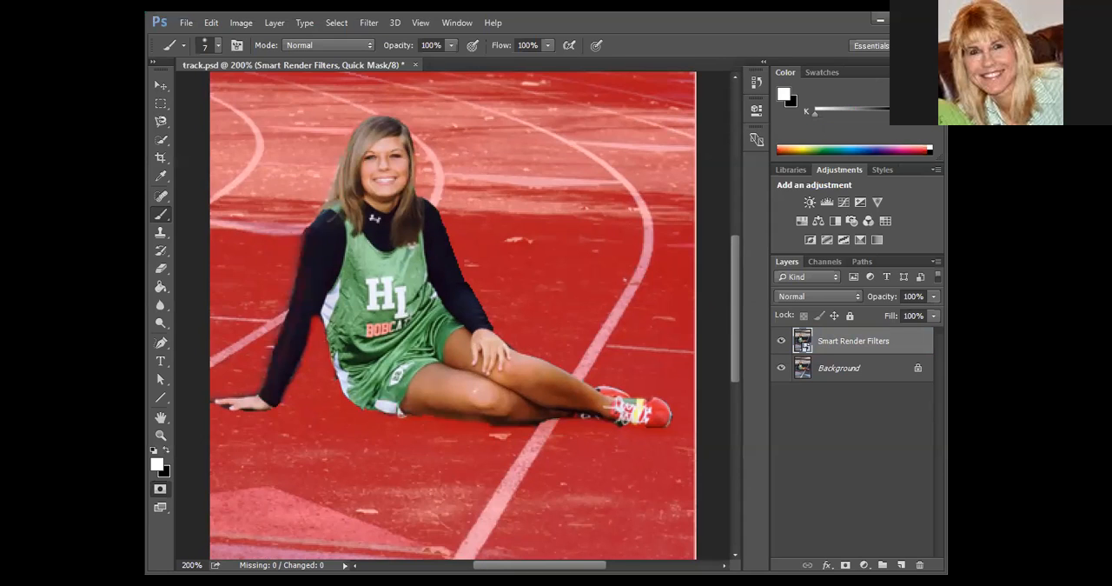
click(165, 449)
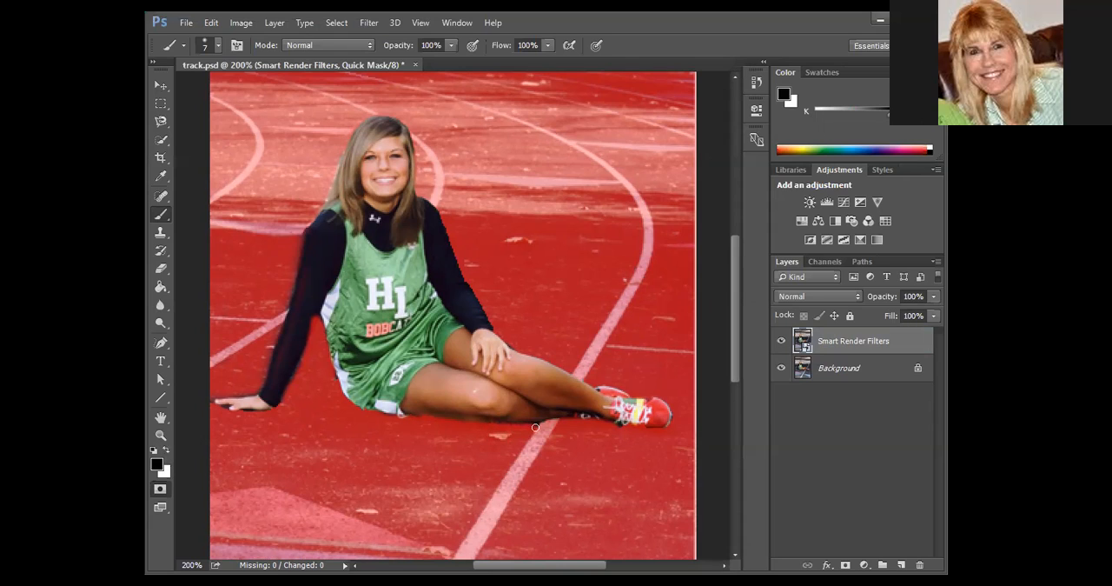
key(q)
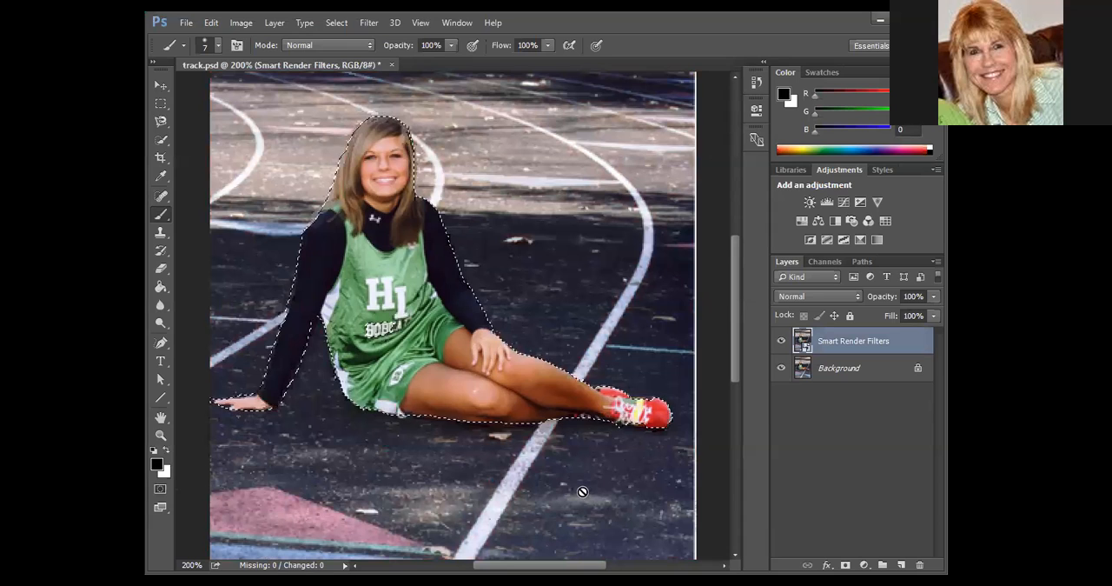
key(q)
key(q)
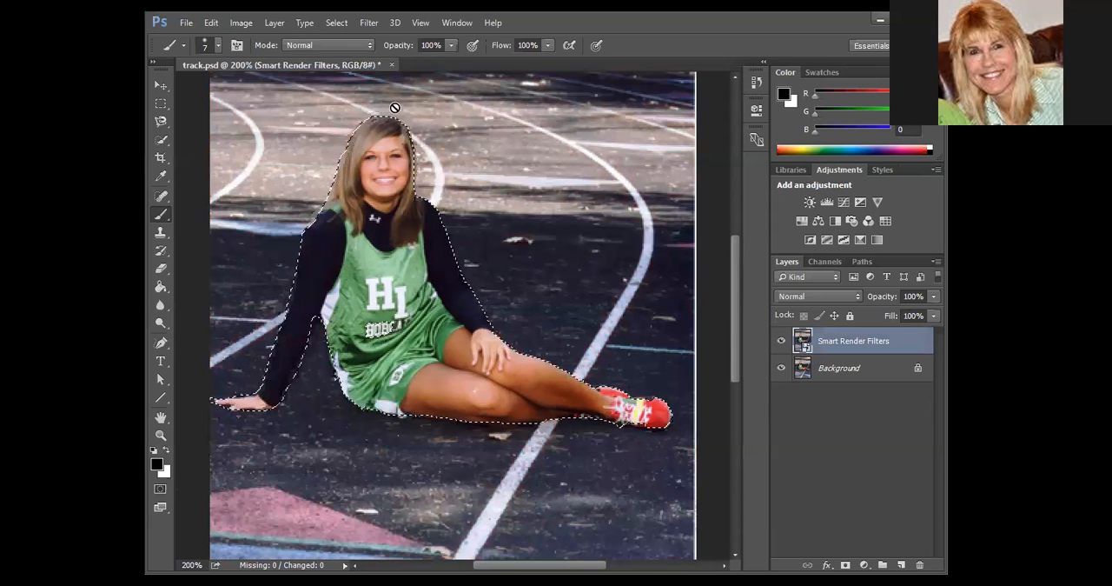
Invert the selection to cover the background, and try to delete its contents without rasterizing the smart object.
click(337, 23)
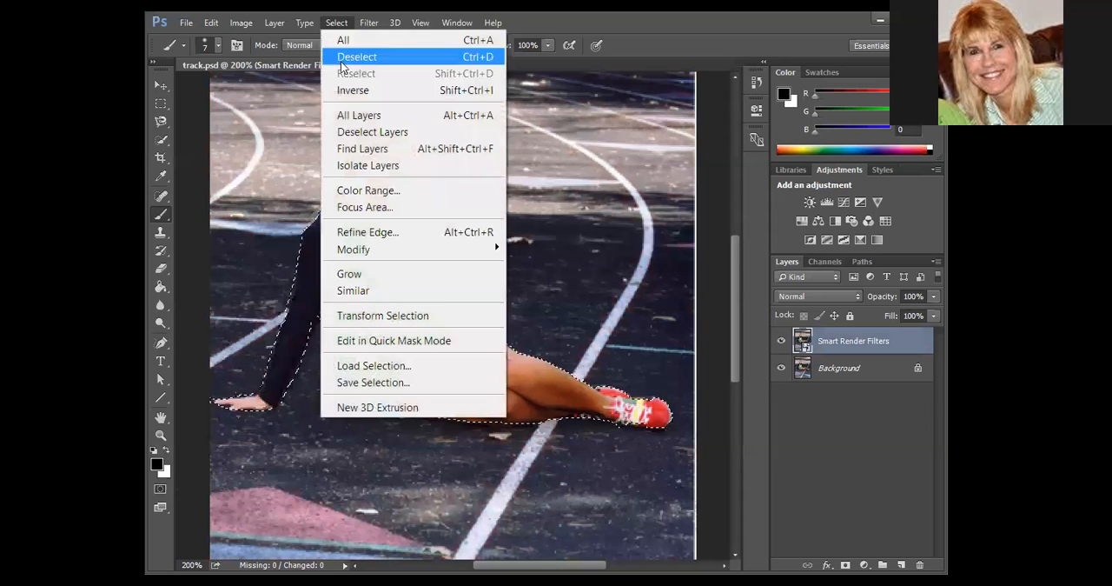
click(378, 92)
key(Delete)
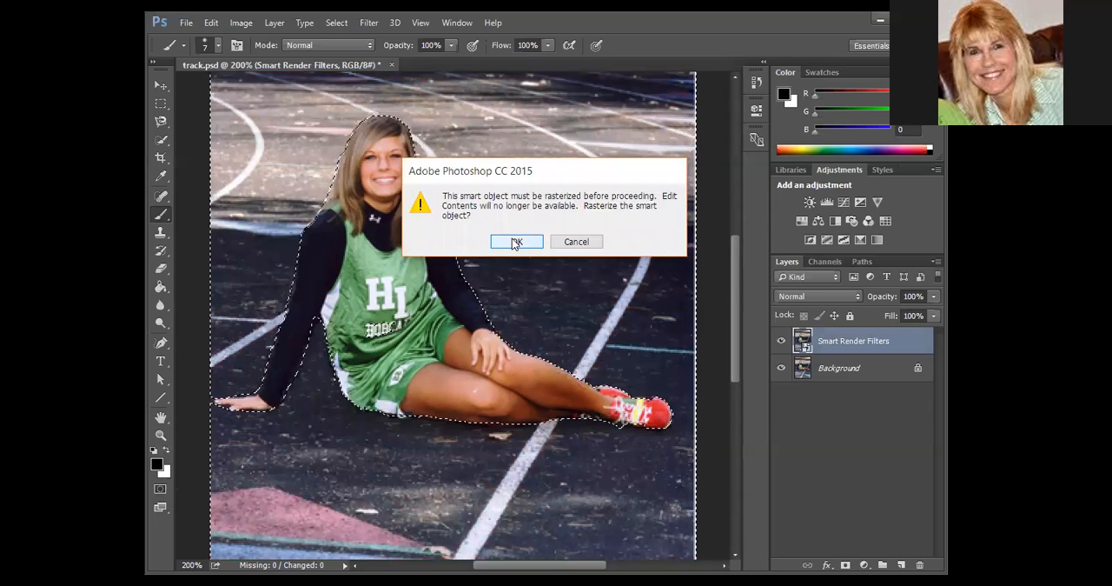
click(574, 242)
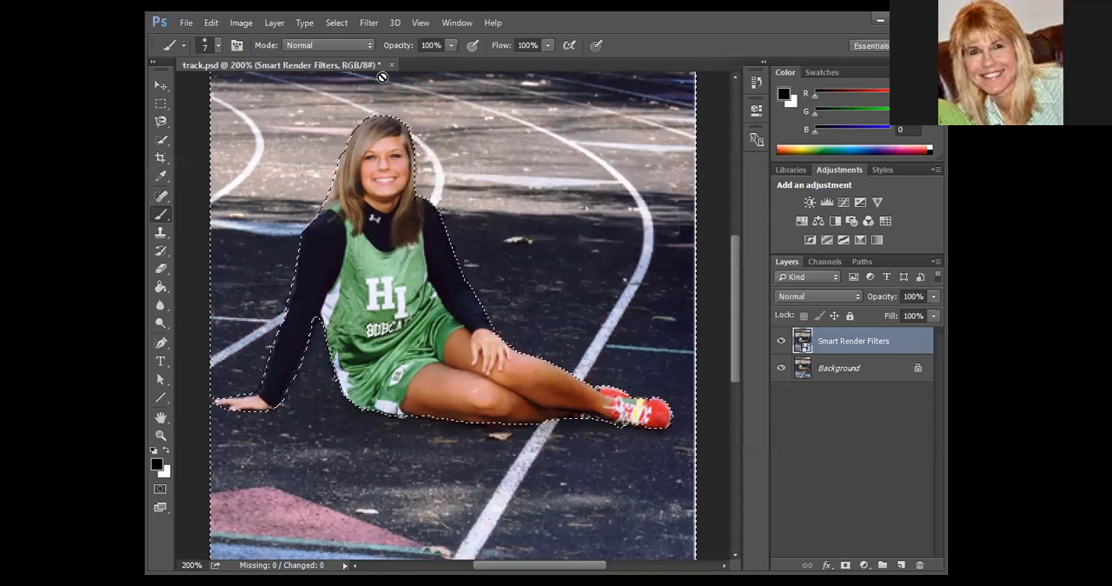
click(377, 27)
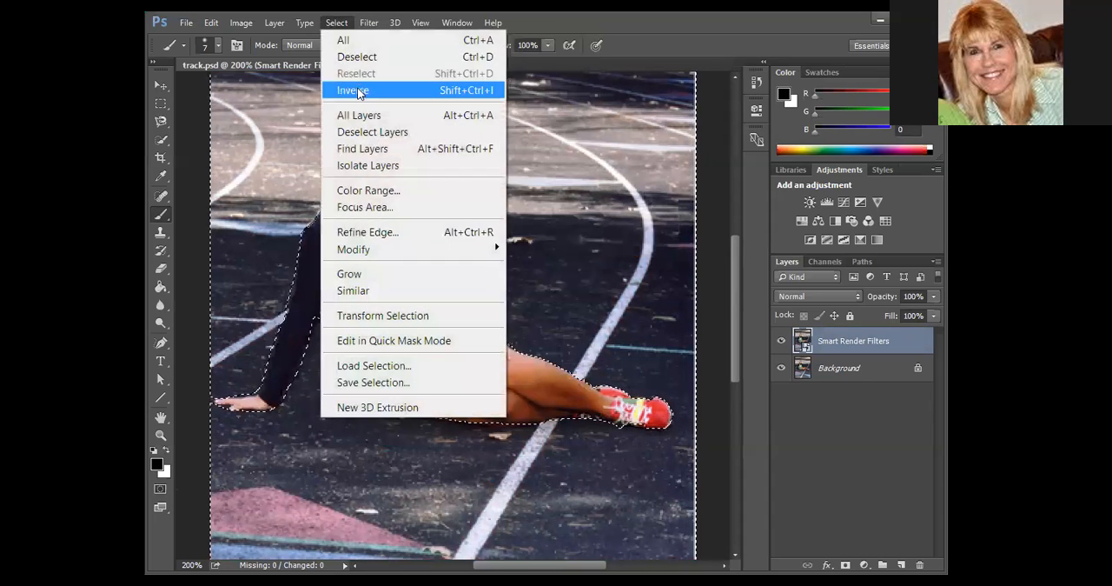
click(347, 91)
click(338, 23)
click(343, 69)
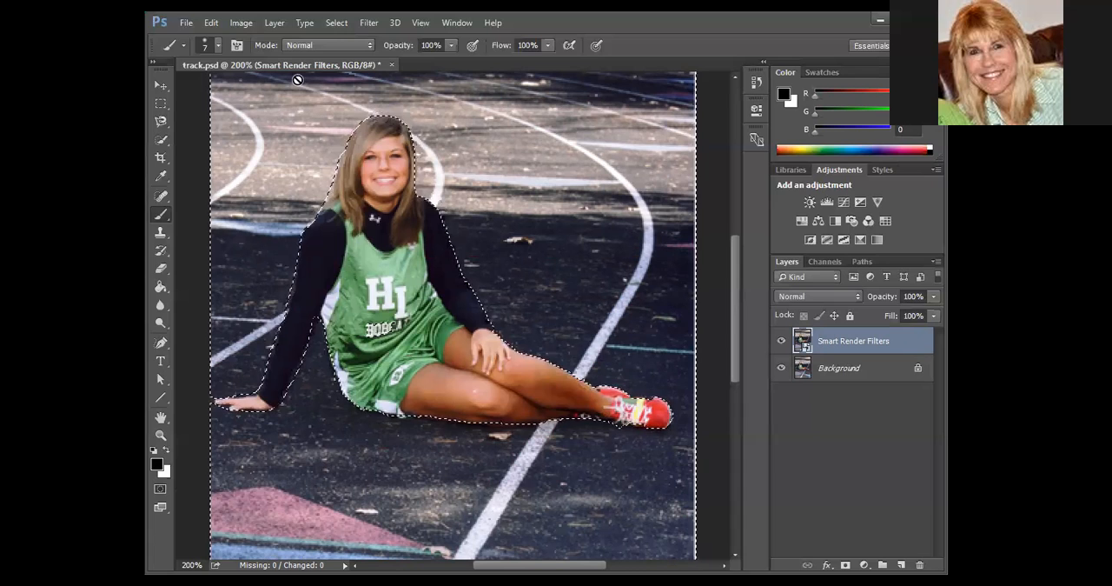
Apply the Clouds render filter to the selected background of the Smart Render Filters layer.
click(369, 23)
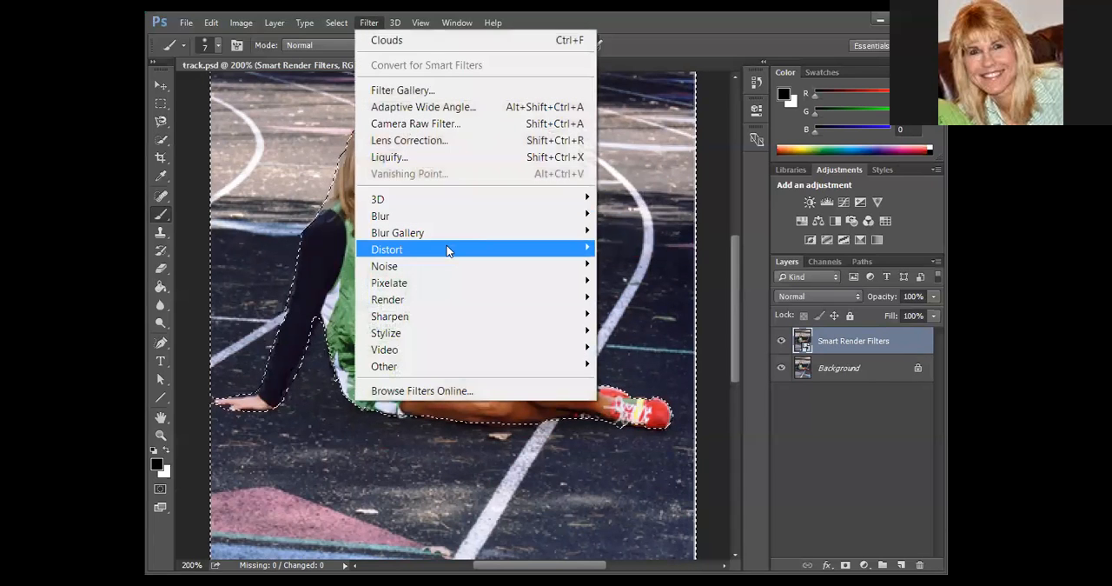
mouse_move(445, 310)
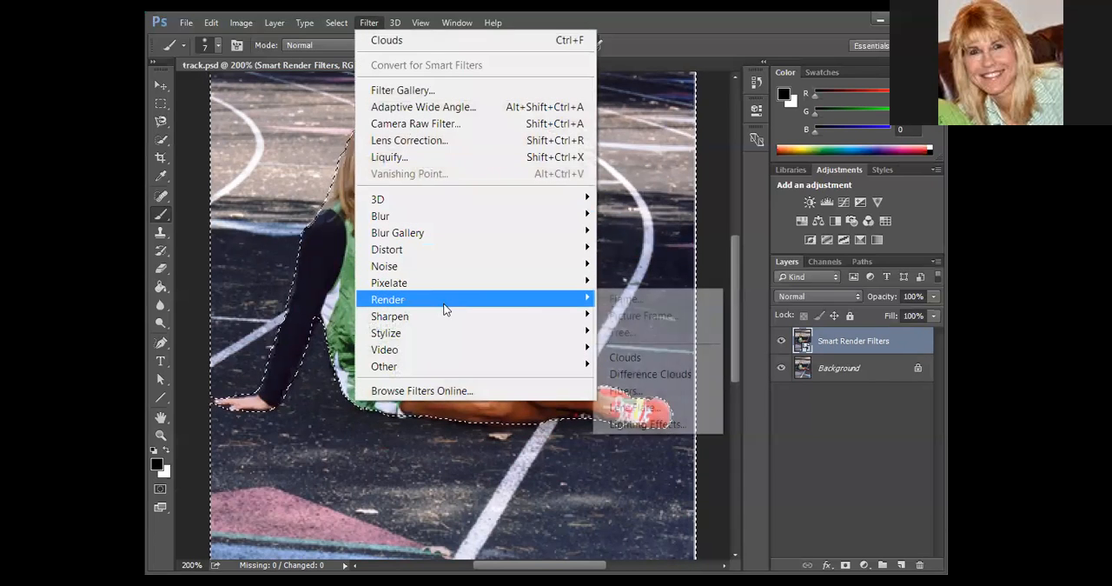
click(651, 358)
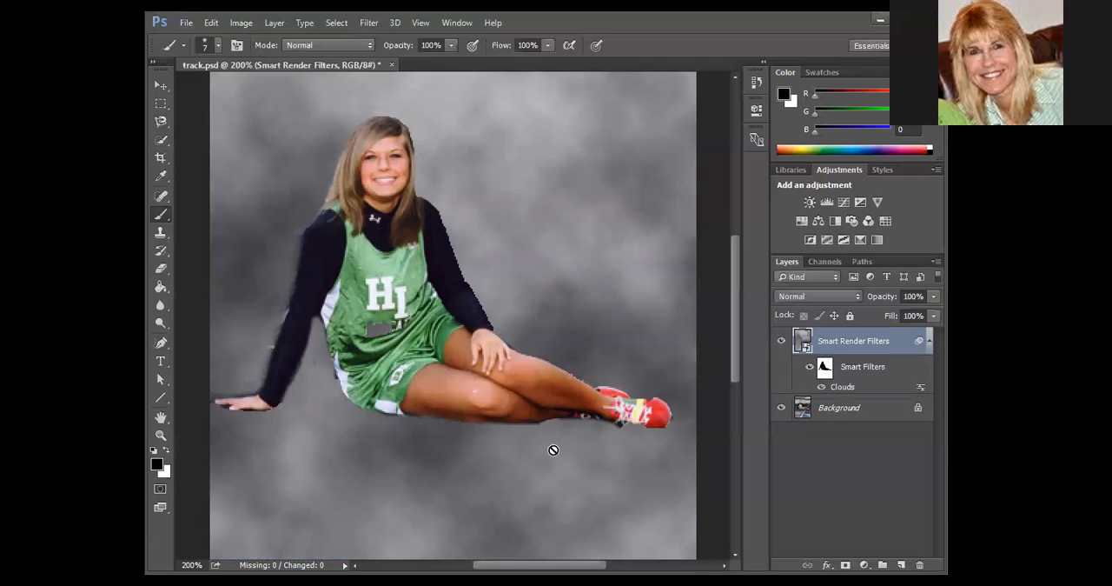
Paint black with a size 9 brush on the Clouds filter mask along the supporting arm's outer edge and hand.
click(825, 368)
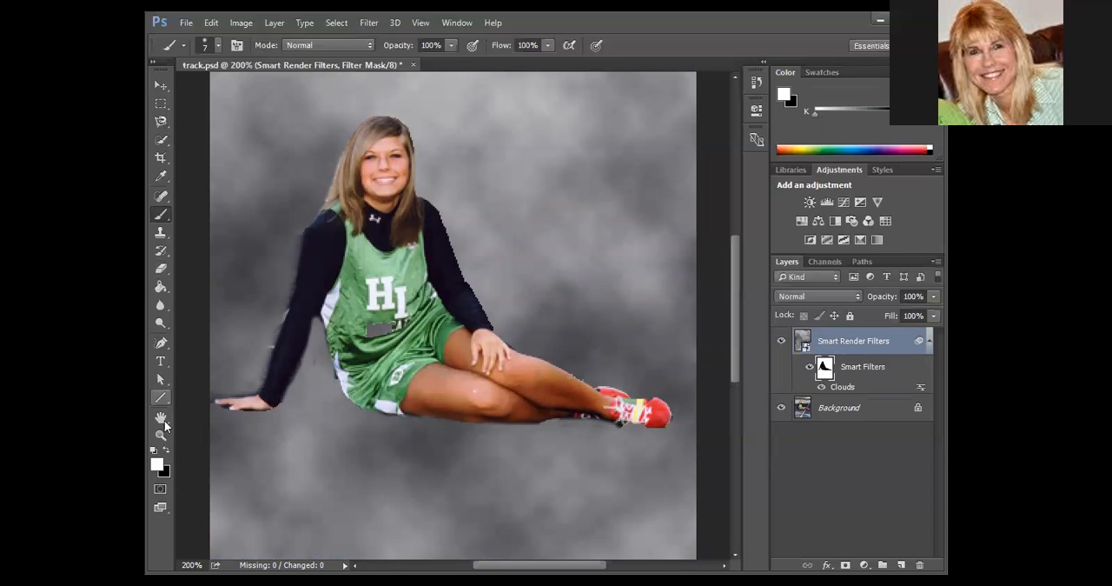
click(165, 451)
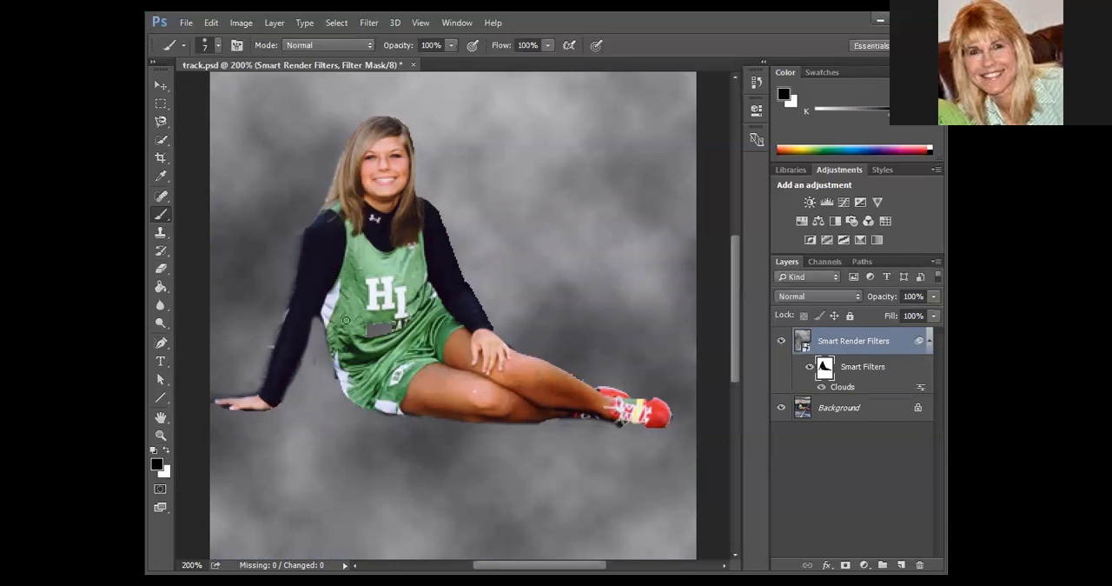
scroll(261, 336, up, 1)
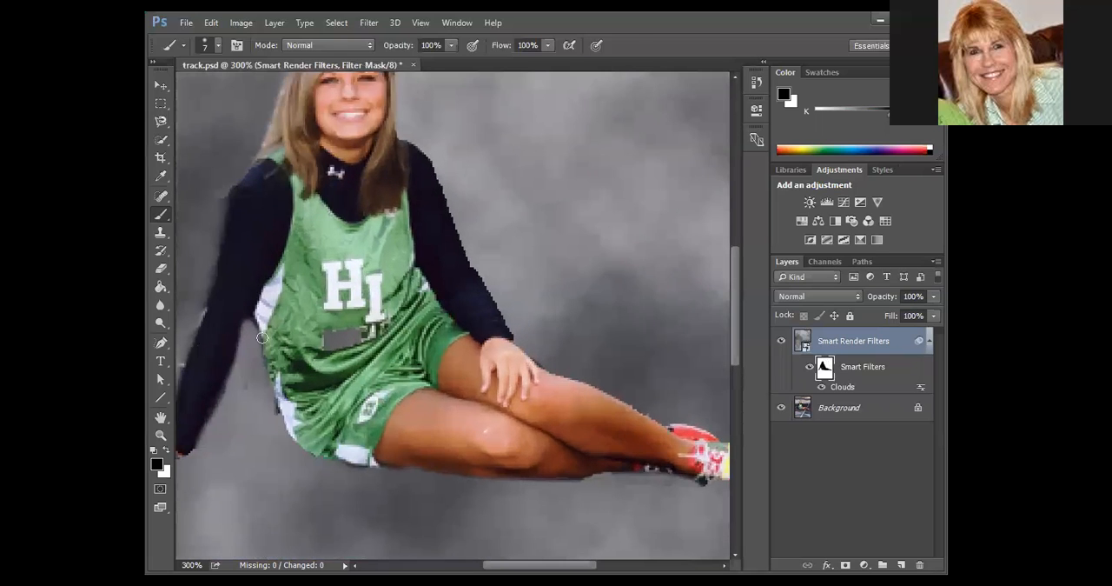
drag(314, 326, 479, 404)
drag(449, 380, 445, 377)
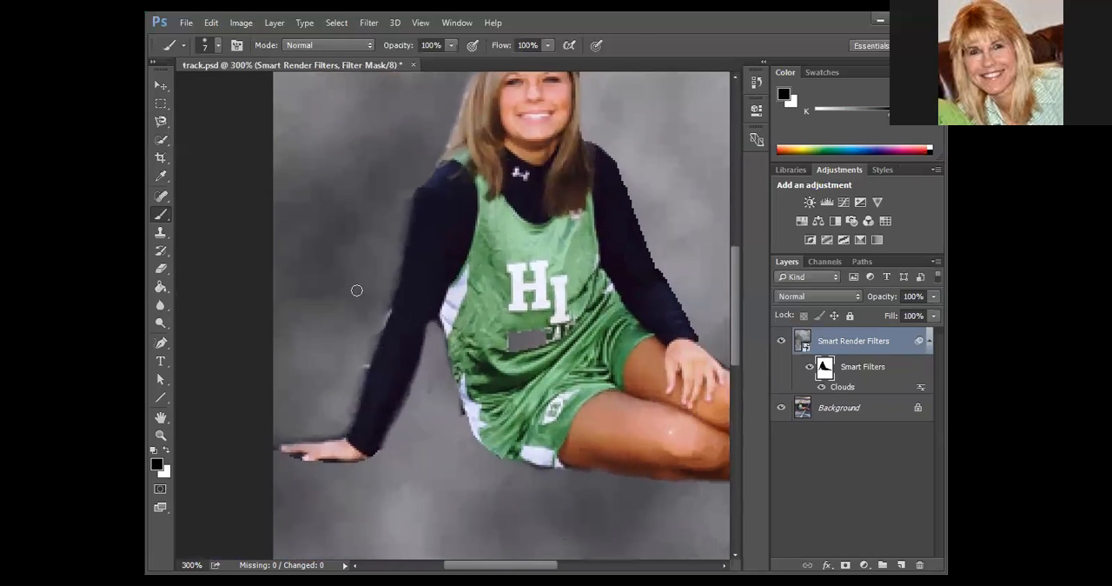
key(bracketright)
key(bracketright)
mouse_move(409, 189)
mouse_down()
mouse_move(397, 215)
mouse_move(419, 168)
mouse_move(340, 427)
mouse_move(281, 435)
mouse_up()
Paint white on the filter mask to clean up stray track along the supporting arm's outer edge and beneath the hand.
click(165, 450)
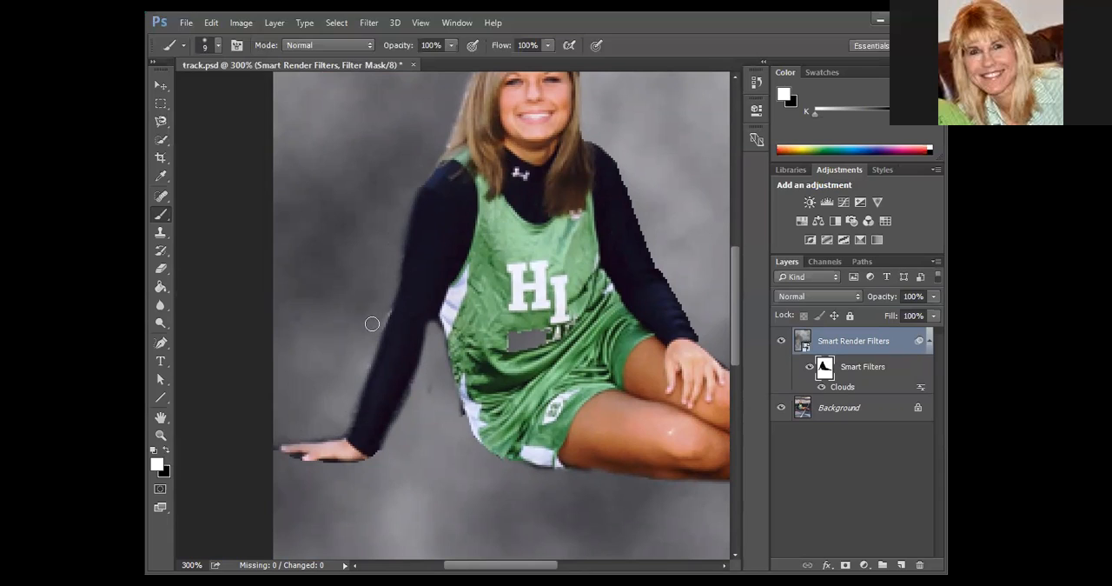
drag(385, 306, 340, 425)
drag(277, 461, 362, 467)
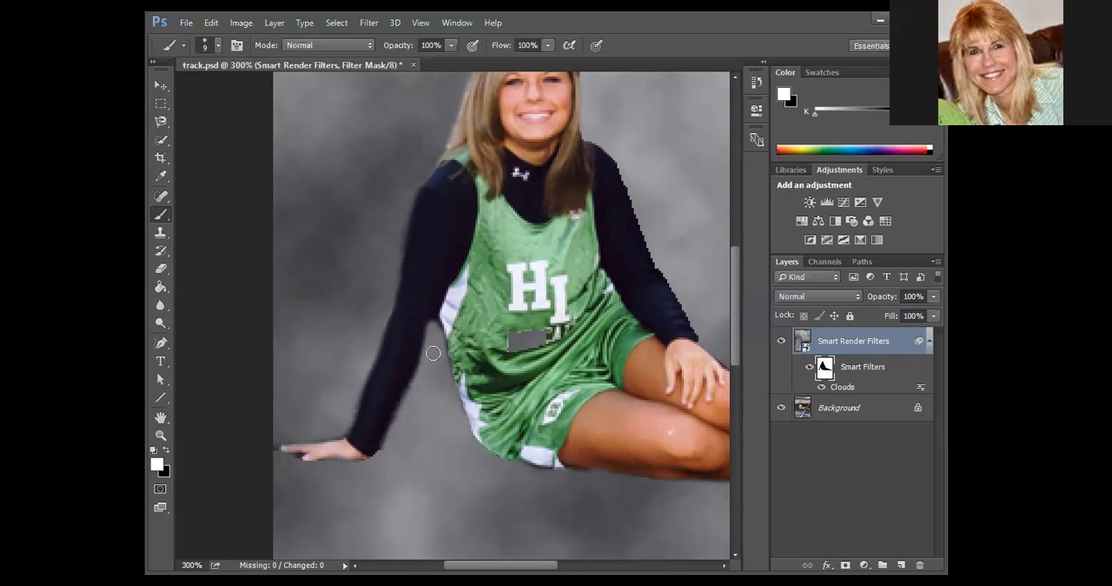
Paint black on the filter mask over the BOBCATS lettering to restore it on the jersey.
key(alt)
click(166, 450)
drag(511, 340, 535, 343)
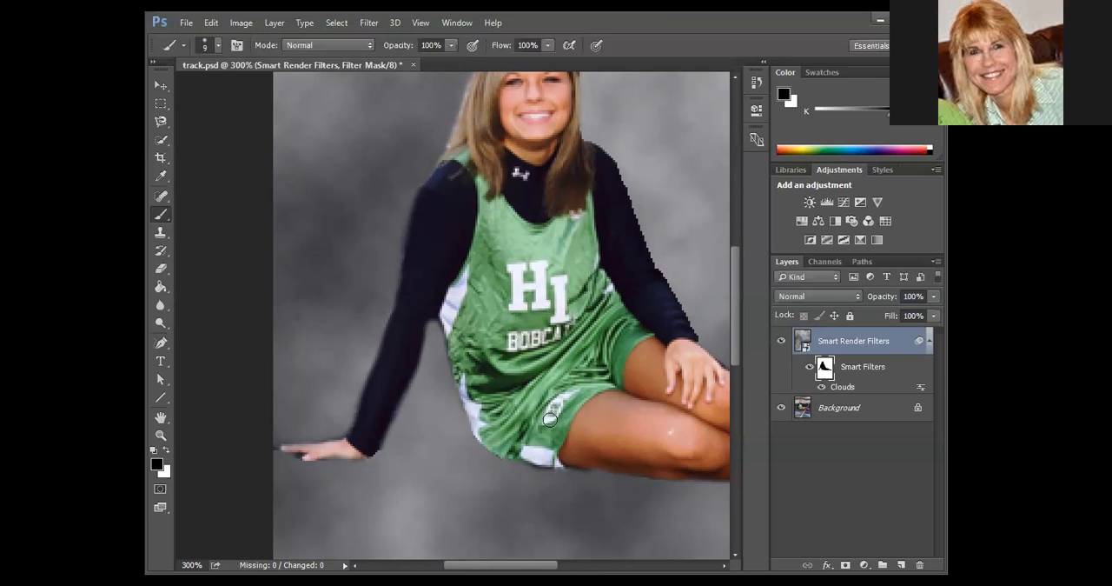
Touch up the filter mask with black along the underside of the lower leg and shoe.
drag(567, 379, 417, 340)
drag(518, 349, 452, 358)
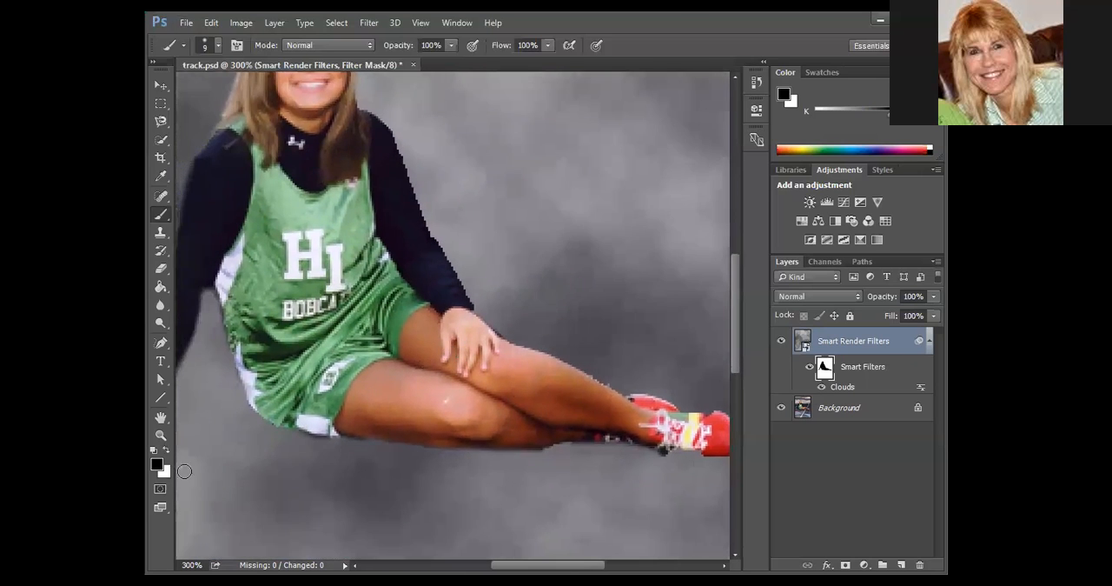
mouse_move(567, 456)
mouse_down()
mouse_move(598, 455)
mouse_move(582, 467)
mouse_move(562, 457)
mouse_move(611, 457)
mouse_move(560, 472)
mouse_move(573, 456)
mouse_move(562, 455)
mouse_move(667, 459)
mouse_up()
Smooth the filter mask edge along the sleeve resting on the knee, using white outside it and black at the shoulder.
click(170, 450)
key(space)
mouse_move(513, 181)
mouse_down()
mouse_move(569, 360)
mouse_move(599, 379)
mouse_up()
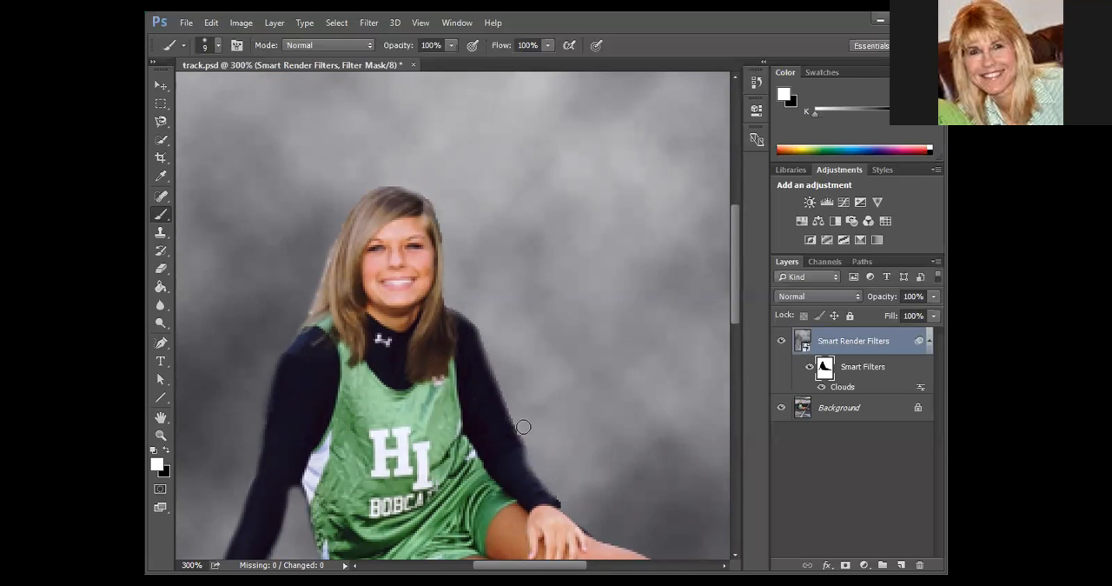
click(170, 449)
mouse_move(466, 334)
mouse_down()
mouse_move(518, 466)
mouse_move(512, 443)
mouse_move(544, 491)
mouse_move(476, 358)
mouse_up()
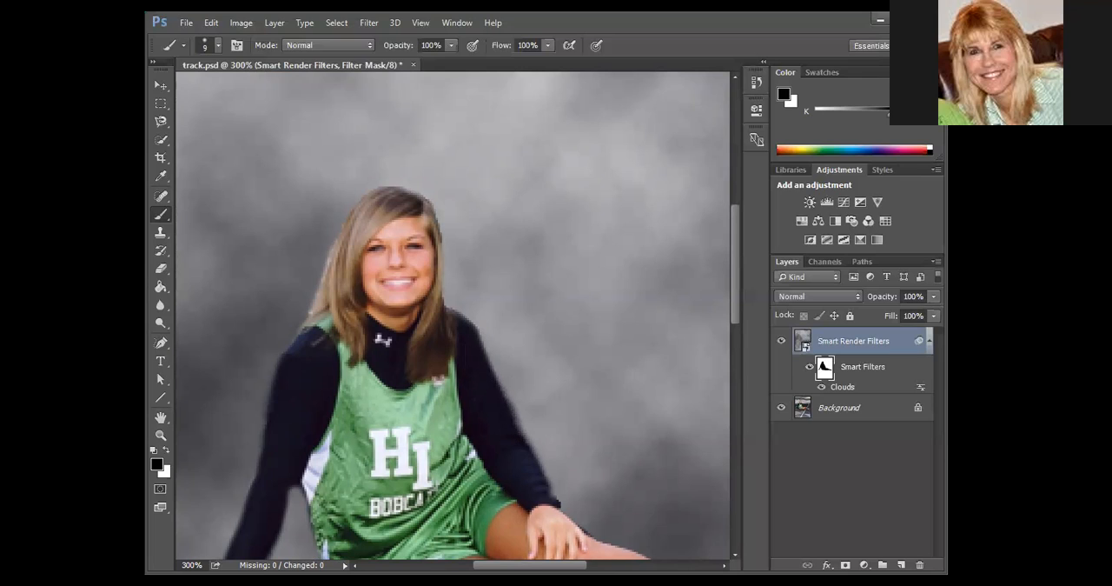
Paint white on the filter mask down the outer edge of the sleeve resting on the knee.
click(167, 450)
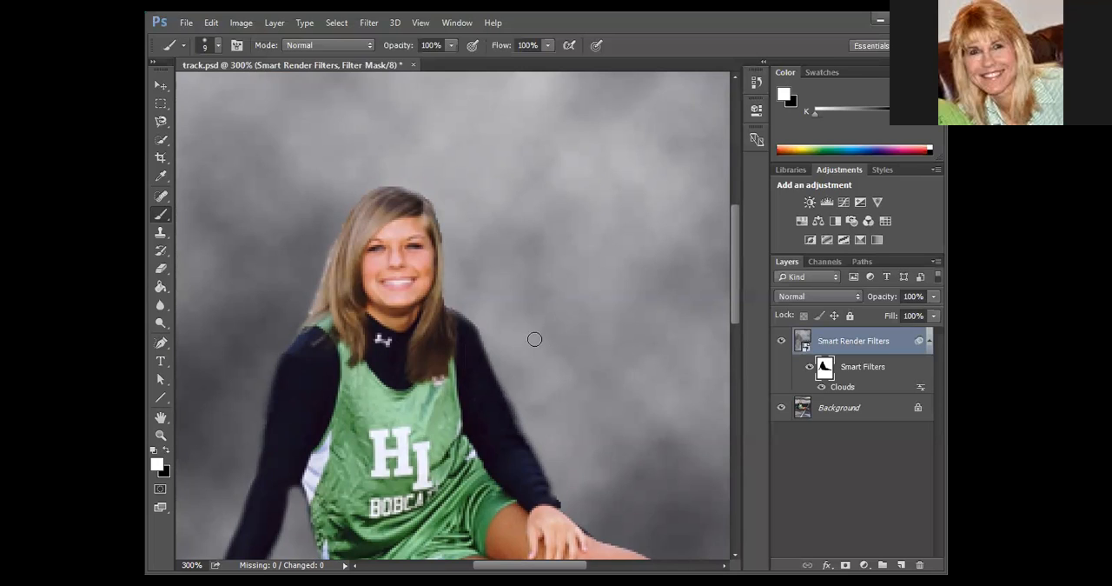
drag(506, 382, 550, 473)
drag(640, 524, 663, 440)
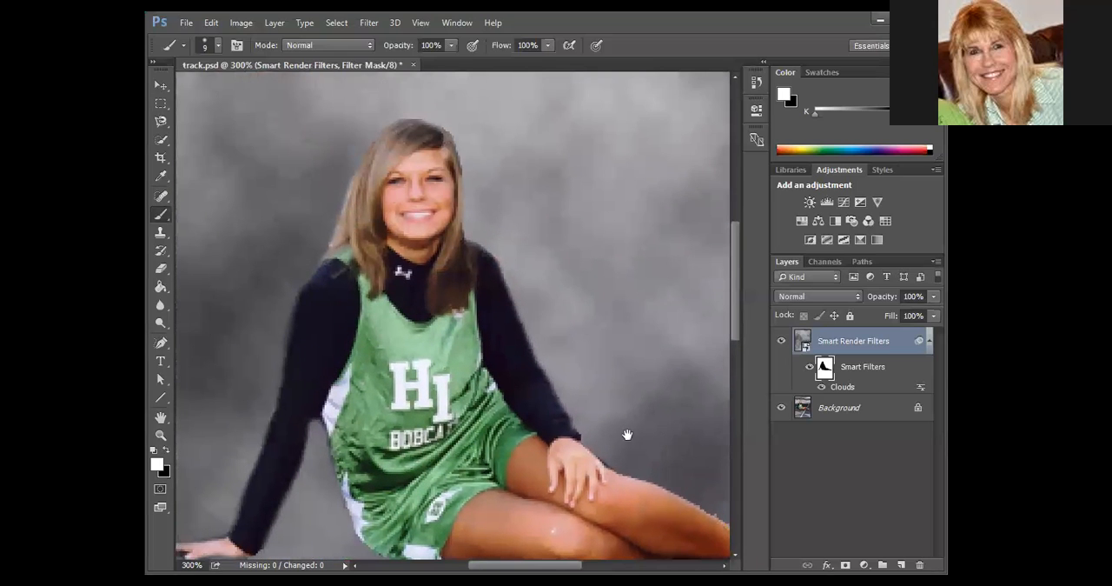
key(ctrl+minus)
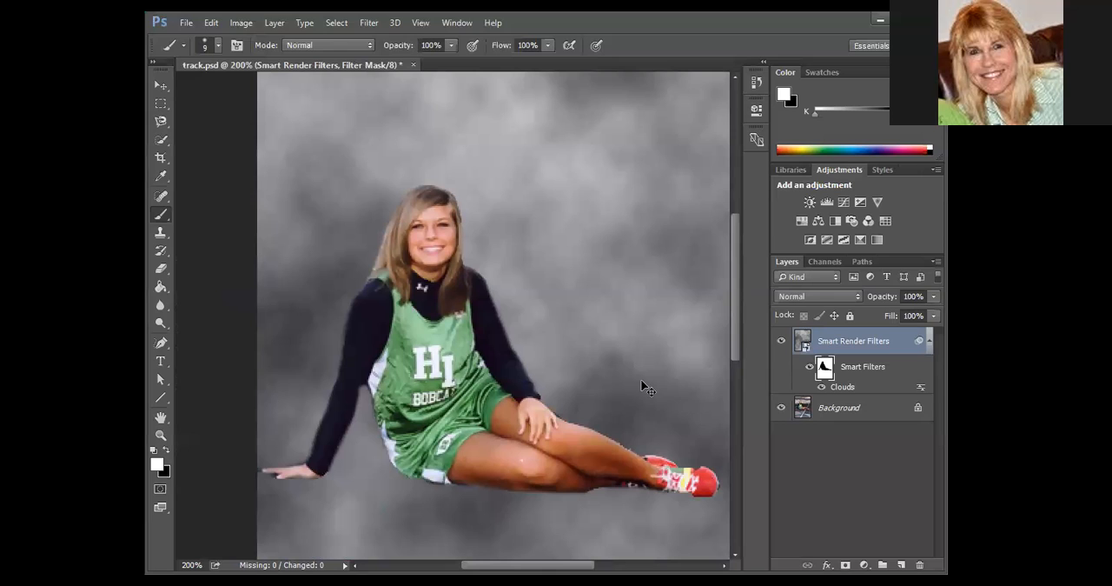
key(ctrl+minus)
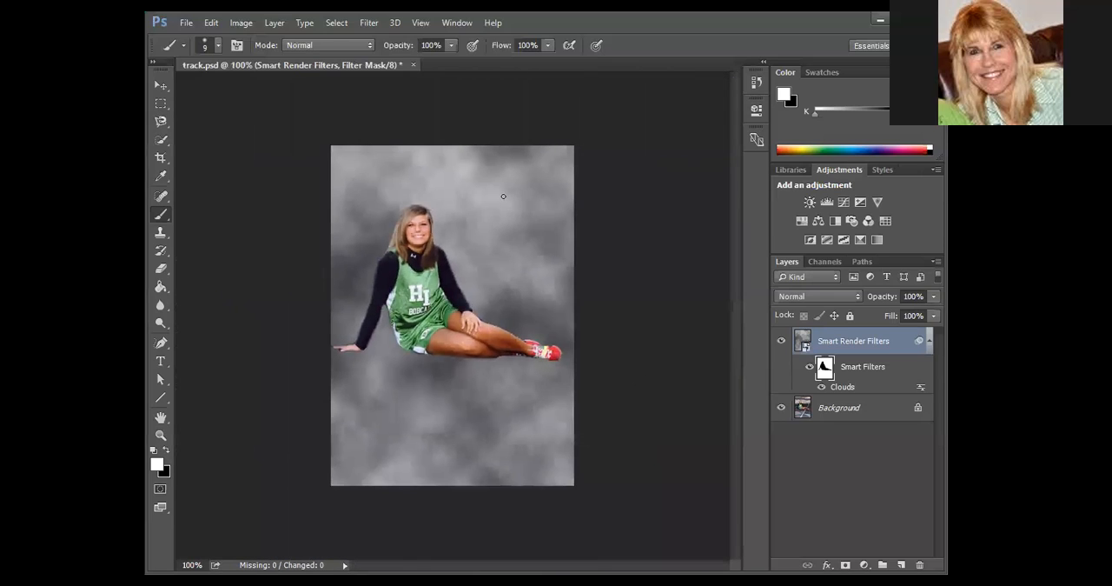
Turn off the Clouds smart filter and add a second Clouds smart filter to the Smart Render Filters layer.
click(853, 342)
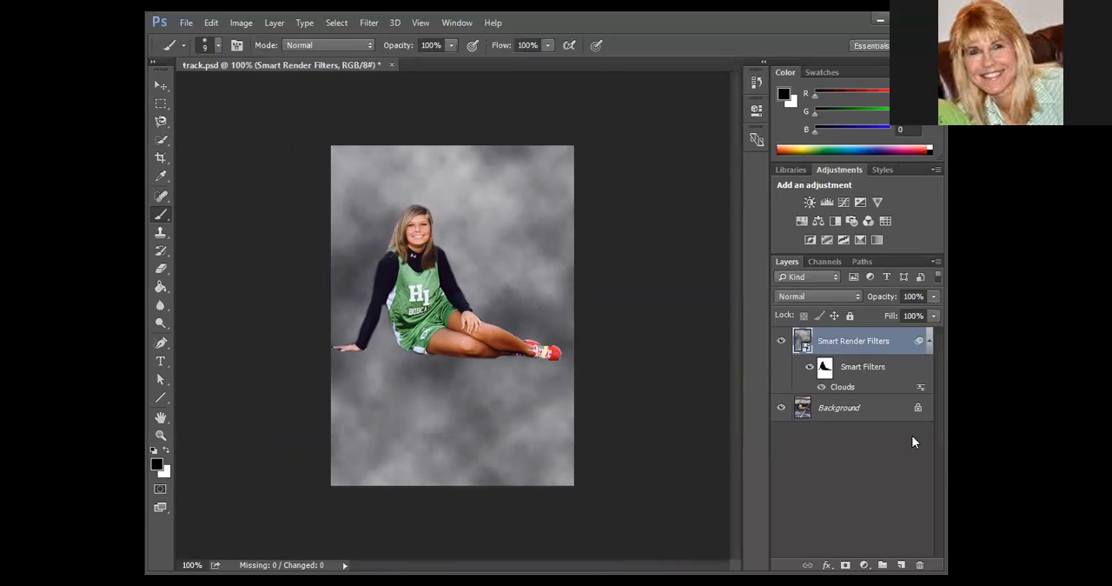
click(823, 390)
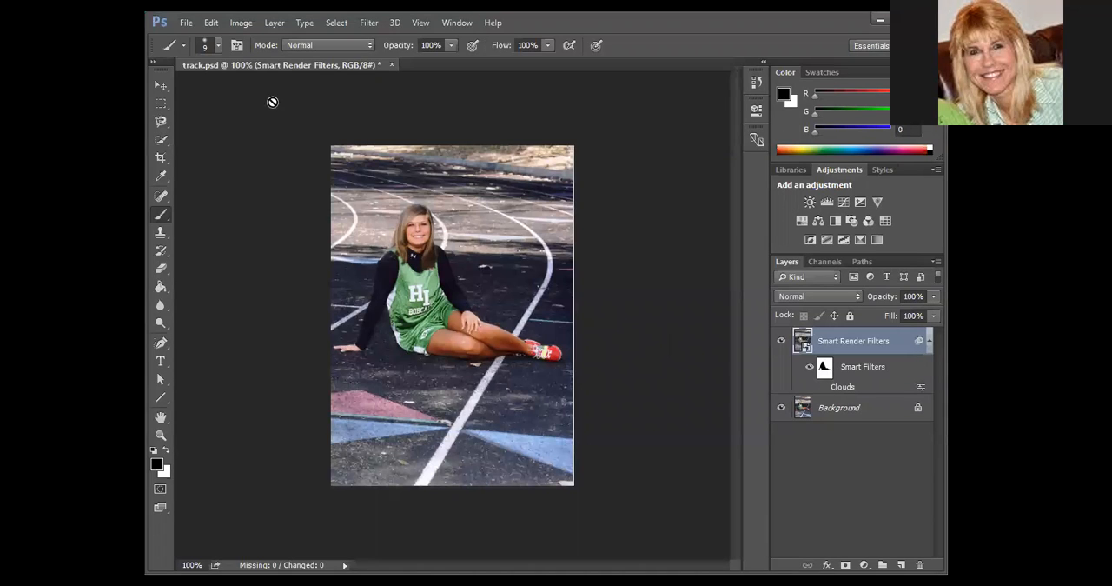
click(368, 22)
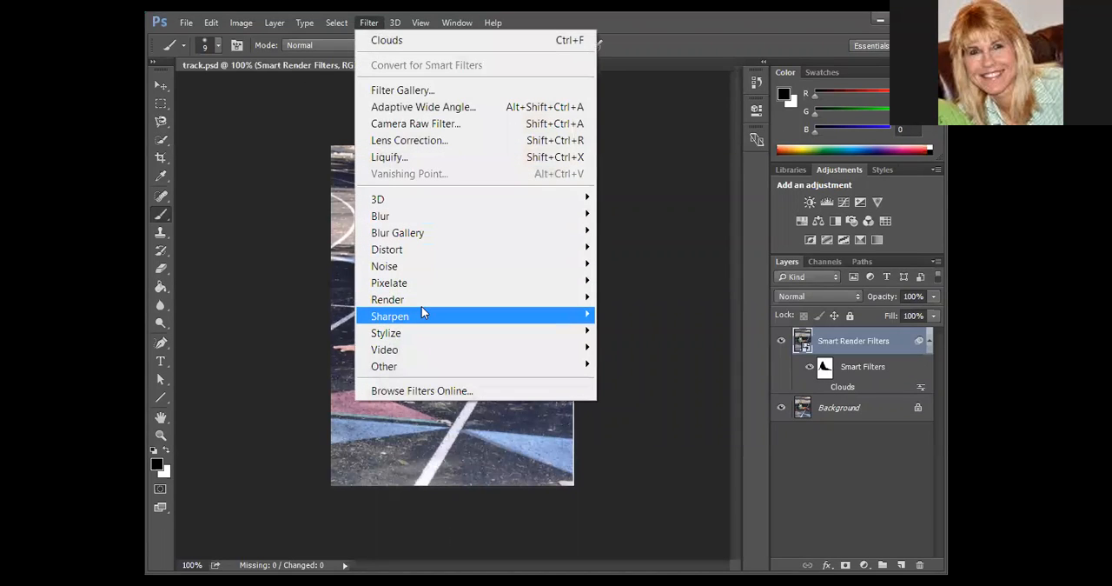
mouse_move(551, 299)
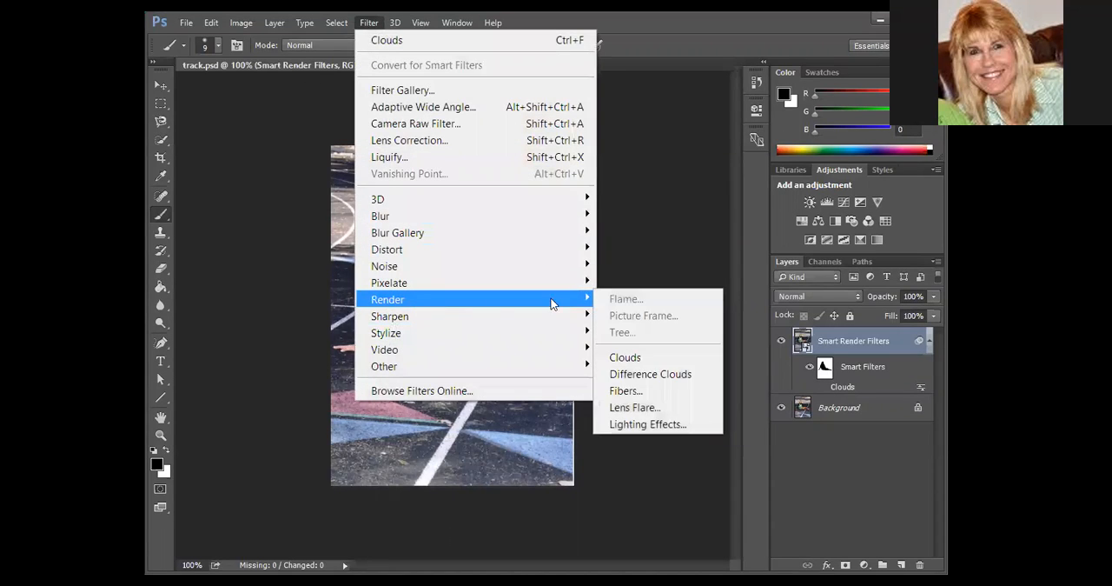
click(645, 357)
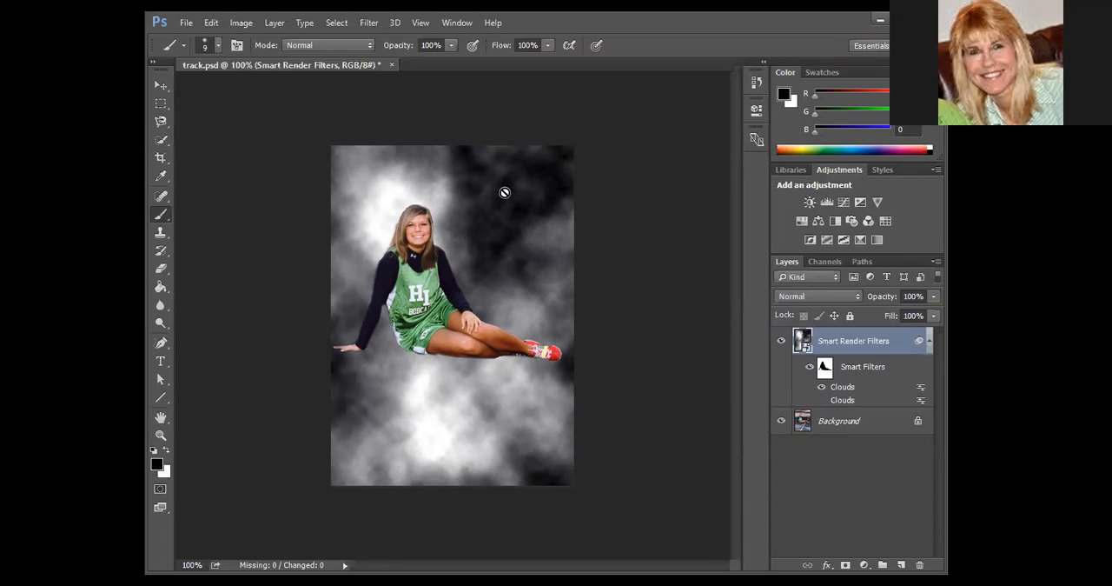
Compare the two Clouds smart filters one at a time and leave both turned off.
click(821, 387)
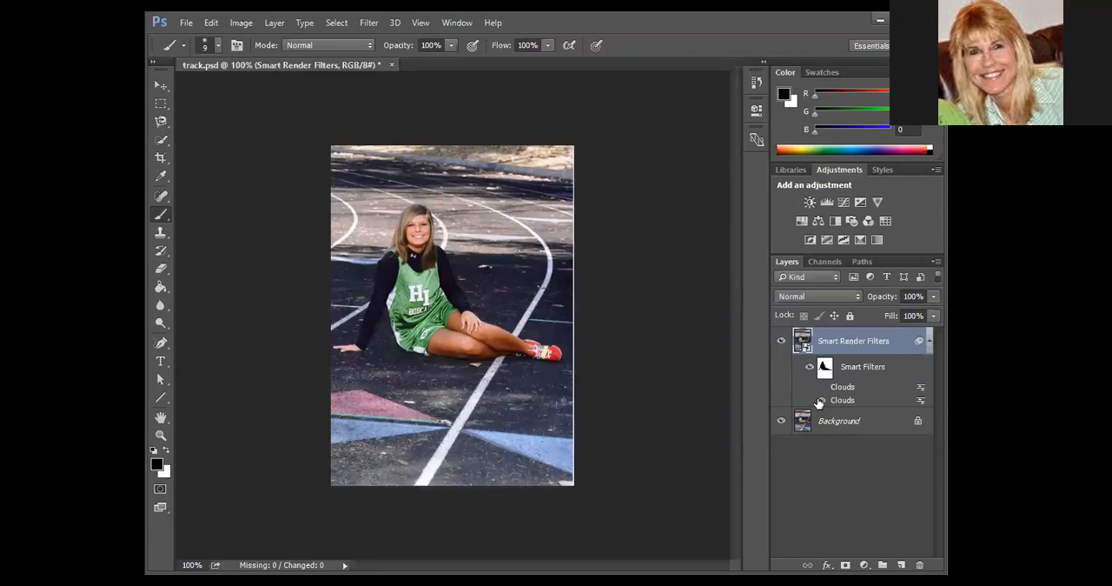
click(822, 400)
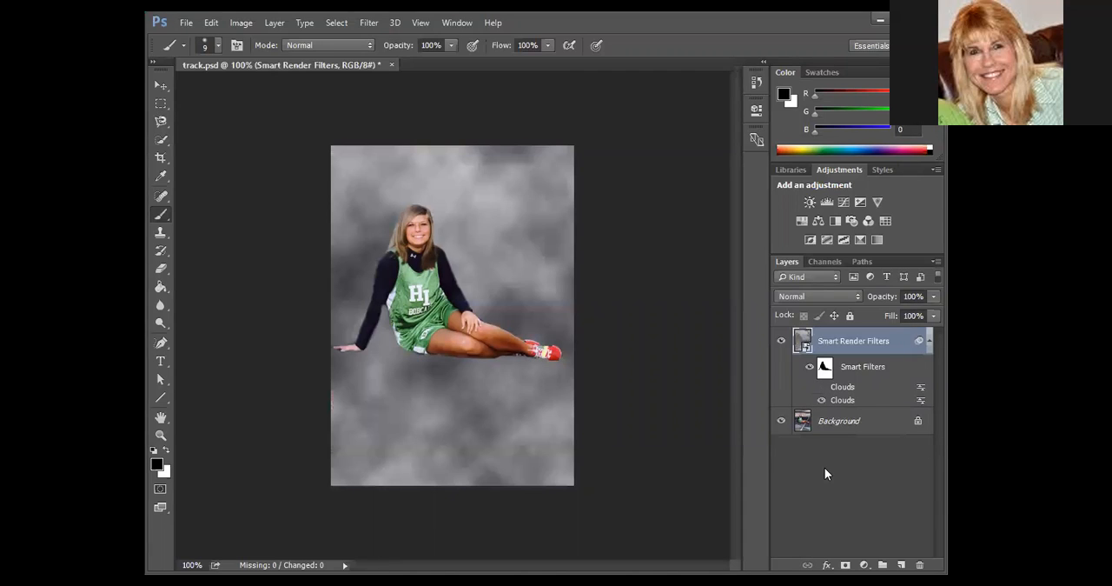
click(822, 400)
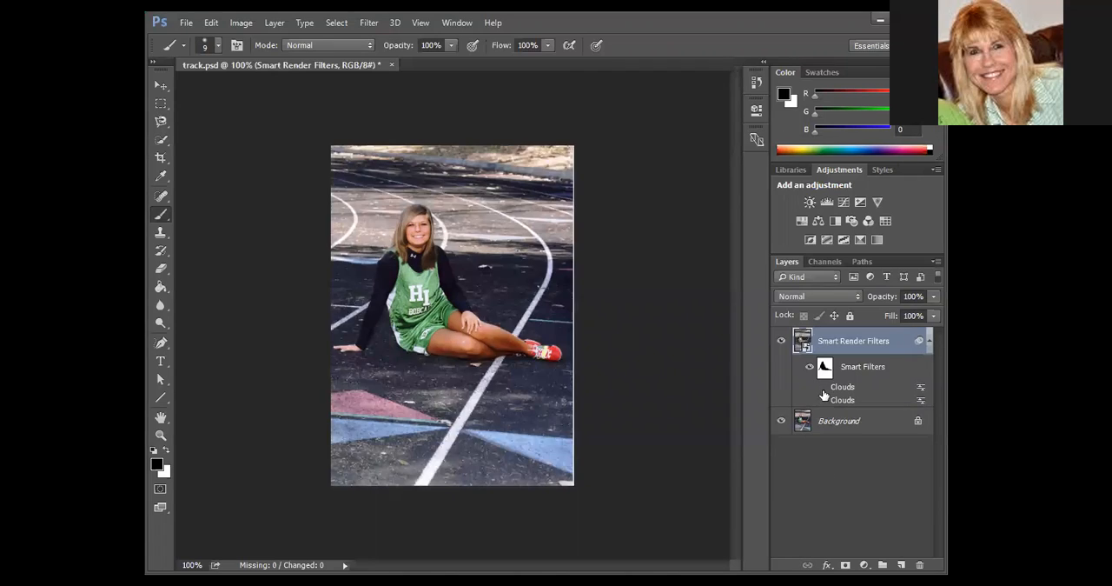
click(823, 387)
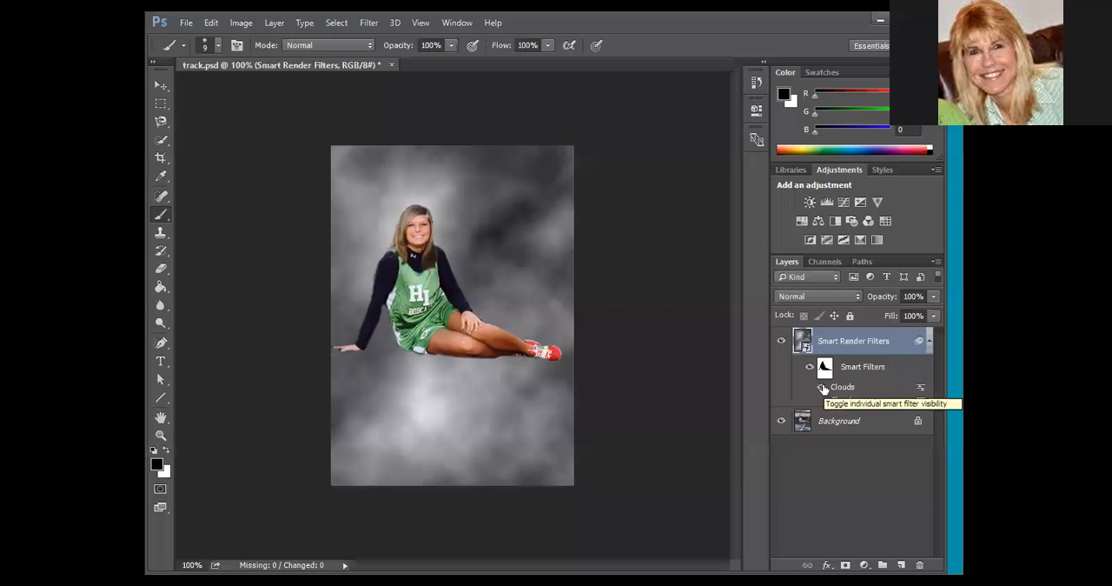
click(823, 387)
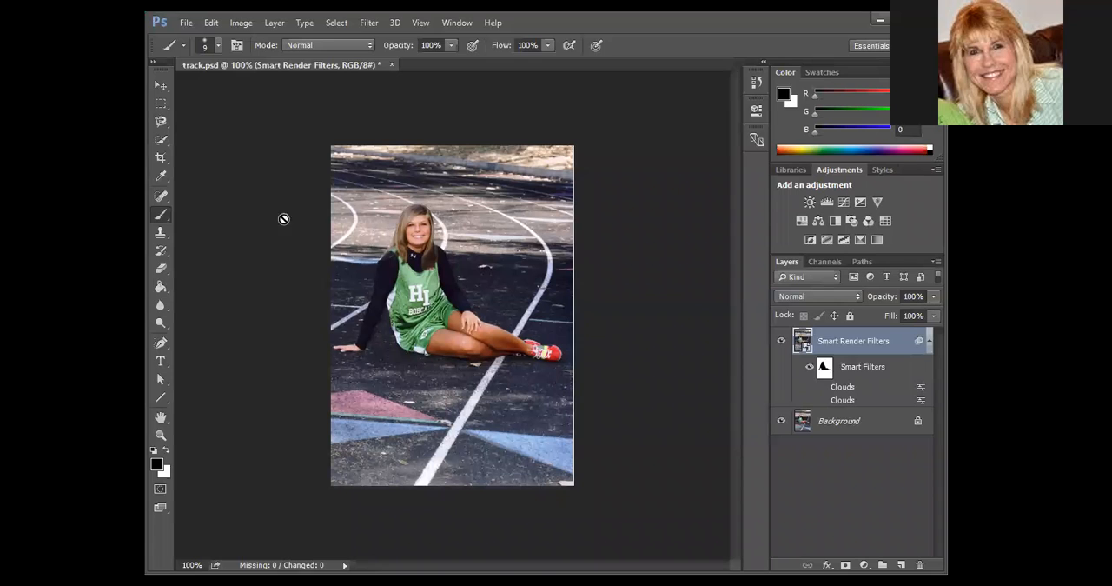
Add a Difference Clouds smart filter to the Smart Render Filters layer.
click(381, 22)
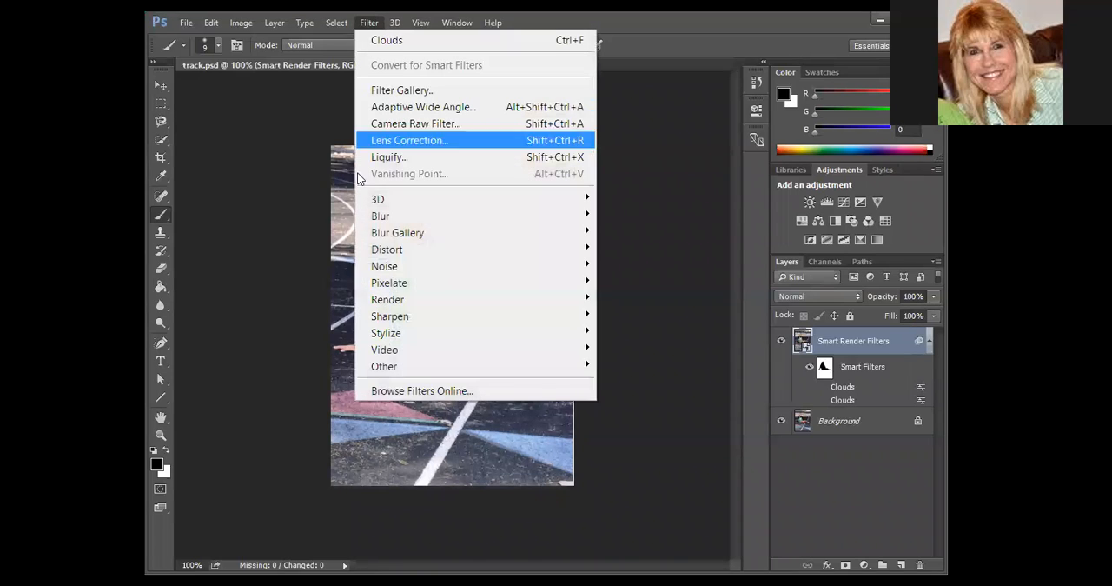
mouse_move(580, 311)
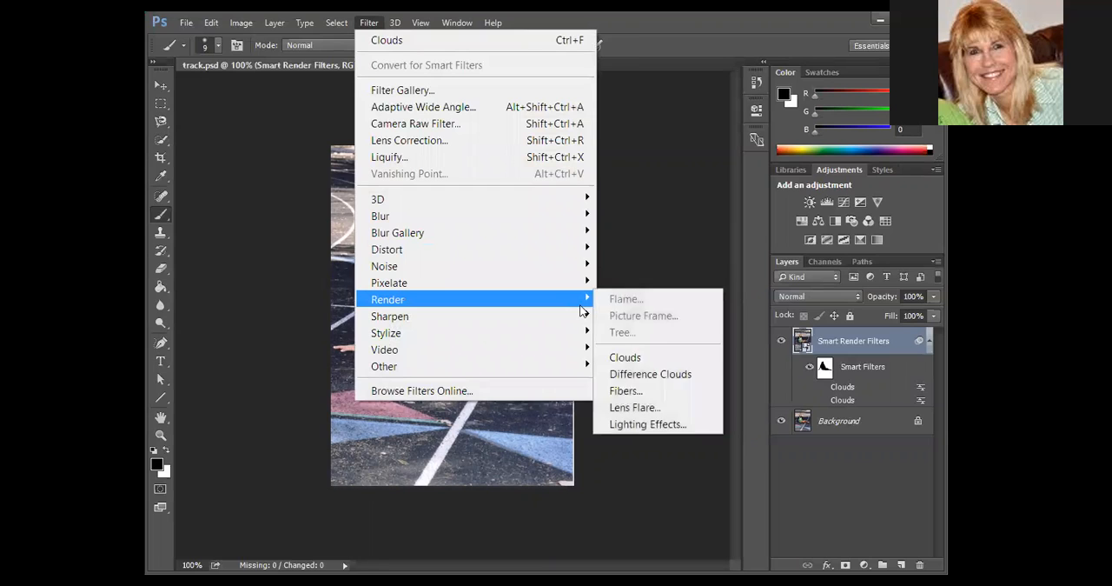
click(664, 383)
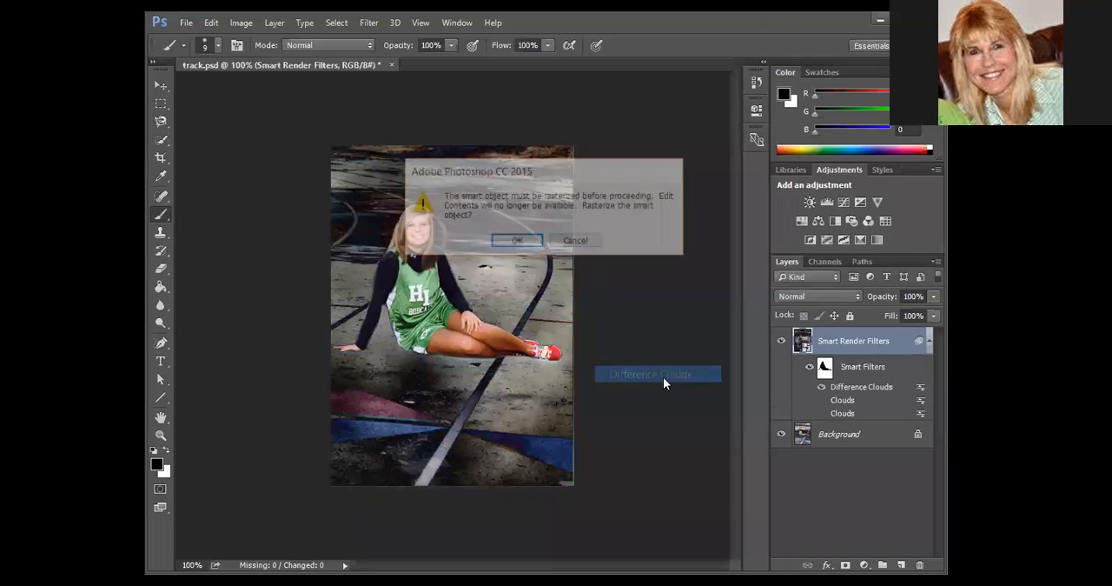
Rasterize the smart object and try to step backward from the accidental brush strokes.
click(518, 242)
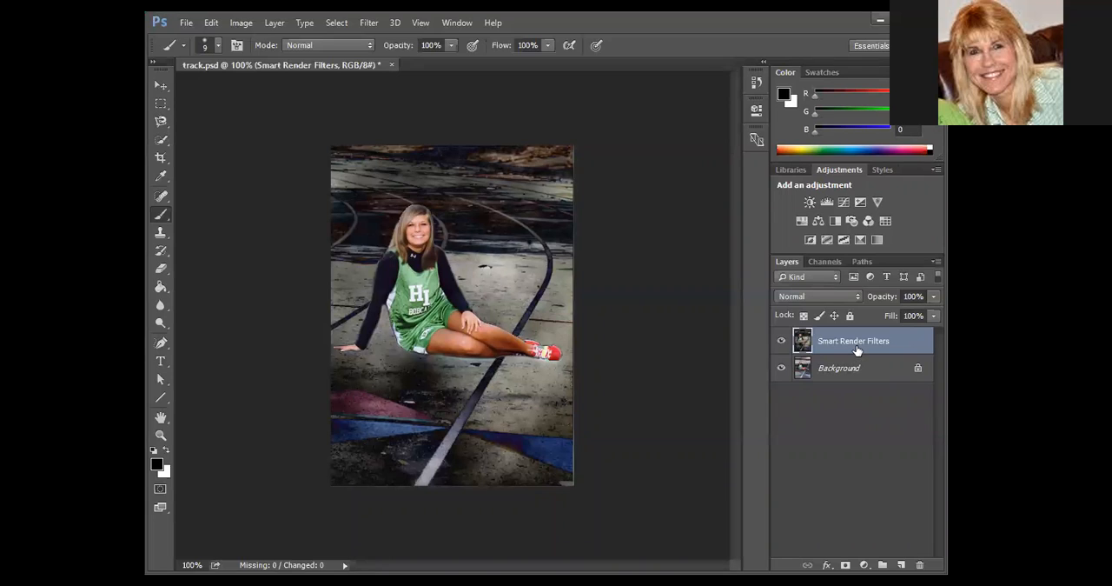
click(211, 22)
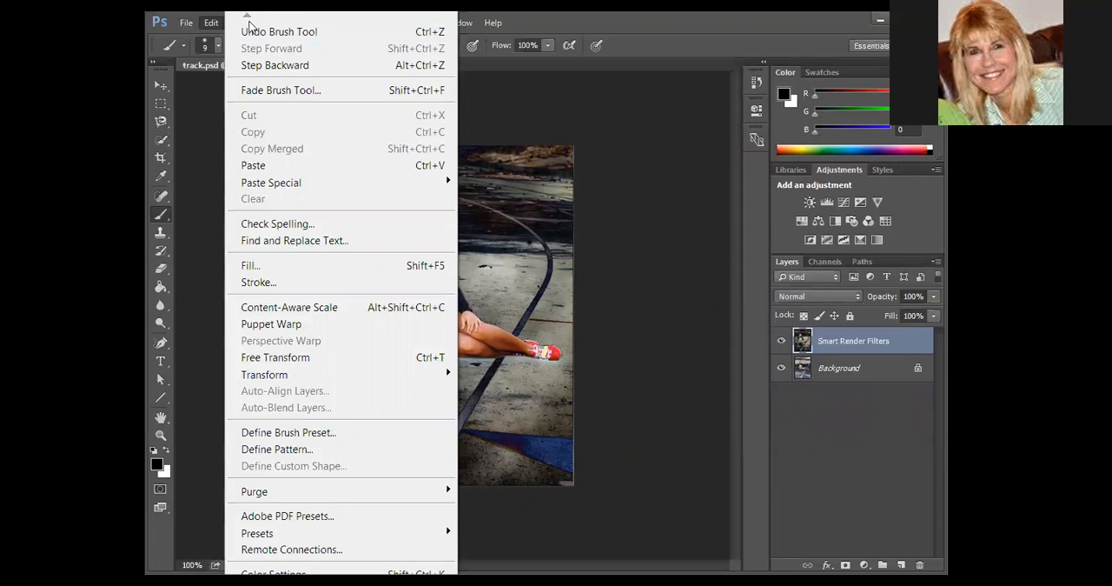
click(265, 67)
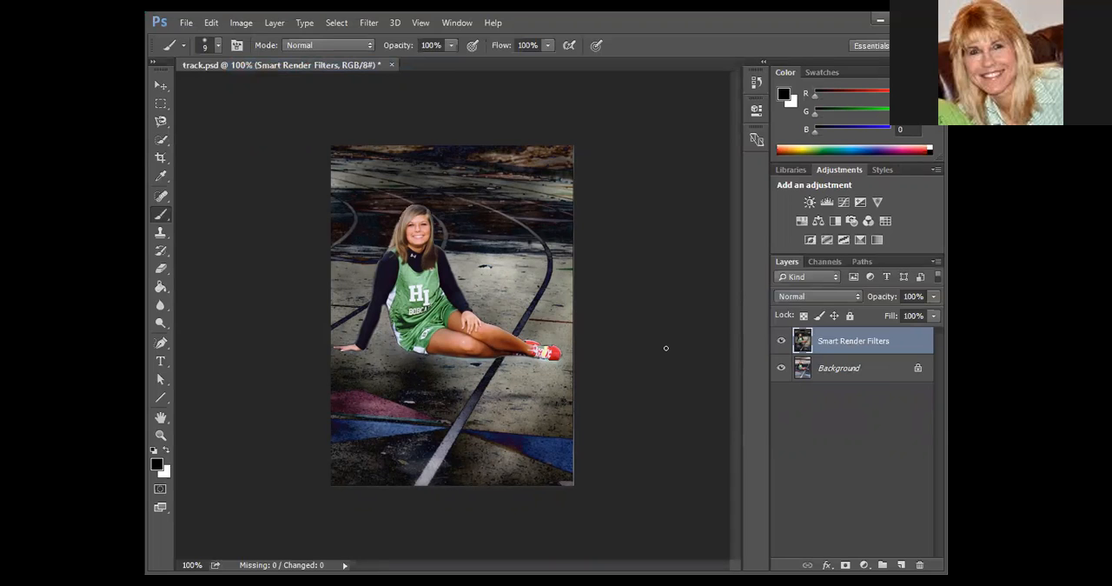
click(211, 23)
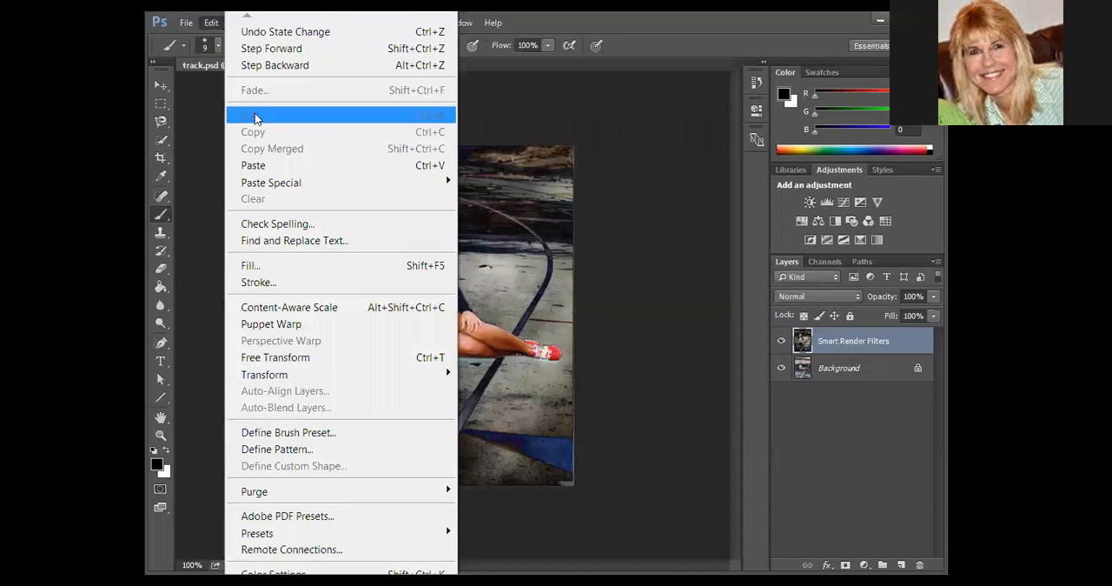
click(262, 39)
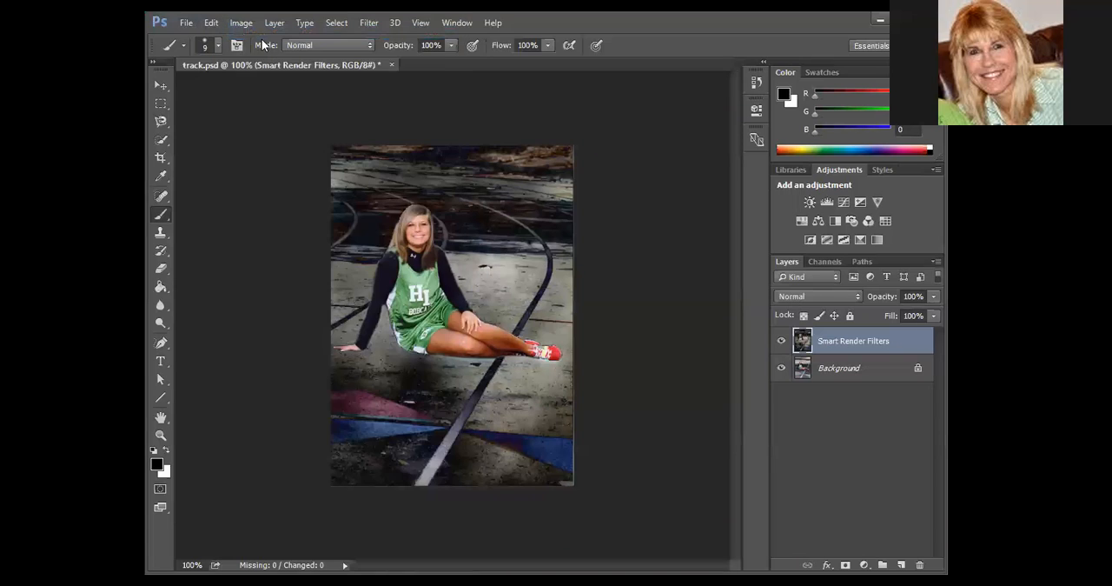
Revert the document to its Difference Clouds history state and decline rasterizing the smart object.
click(755, 85)
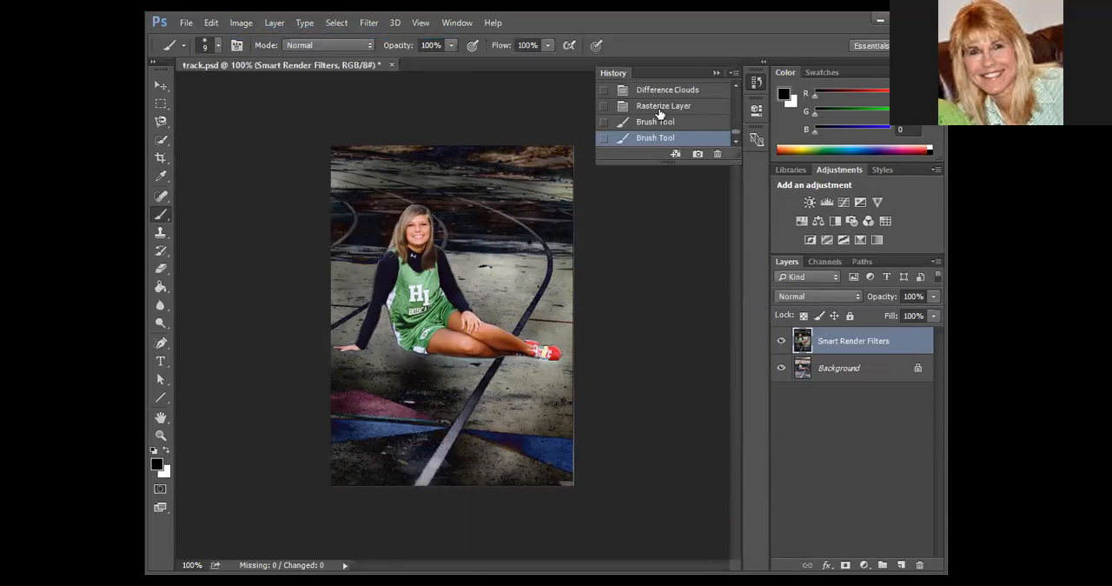
drag(657, 159, 658, 395)
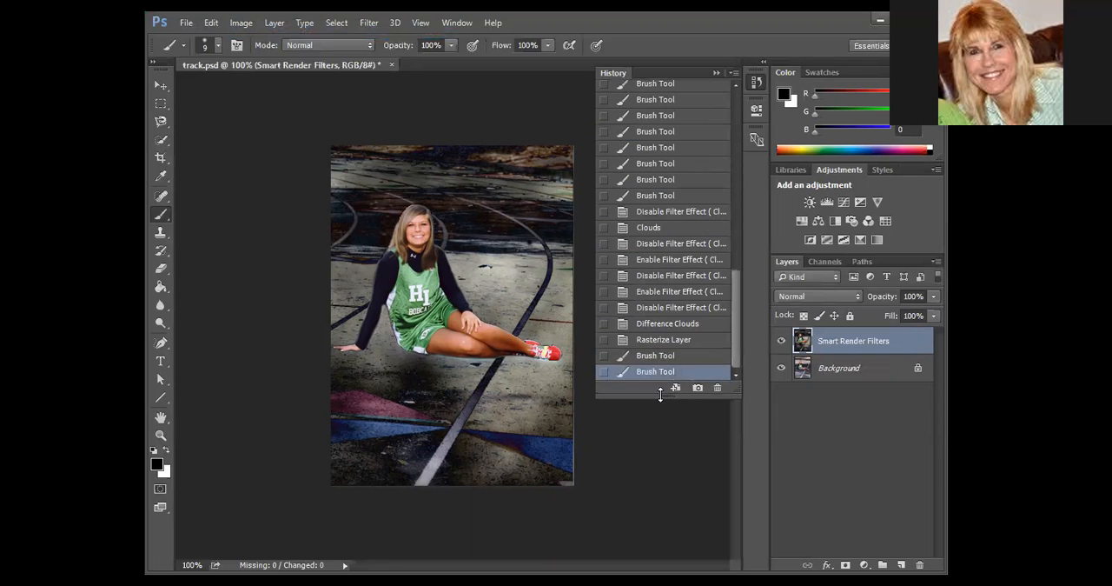
click(667, 323)
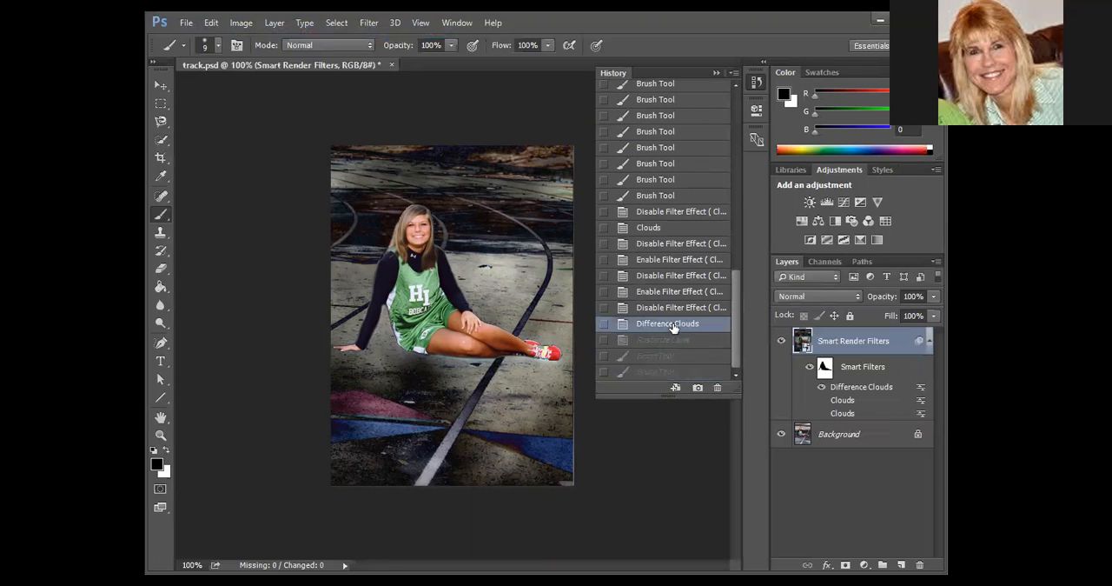
click(605, 324)
click(718, 73)
click(429, 294)
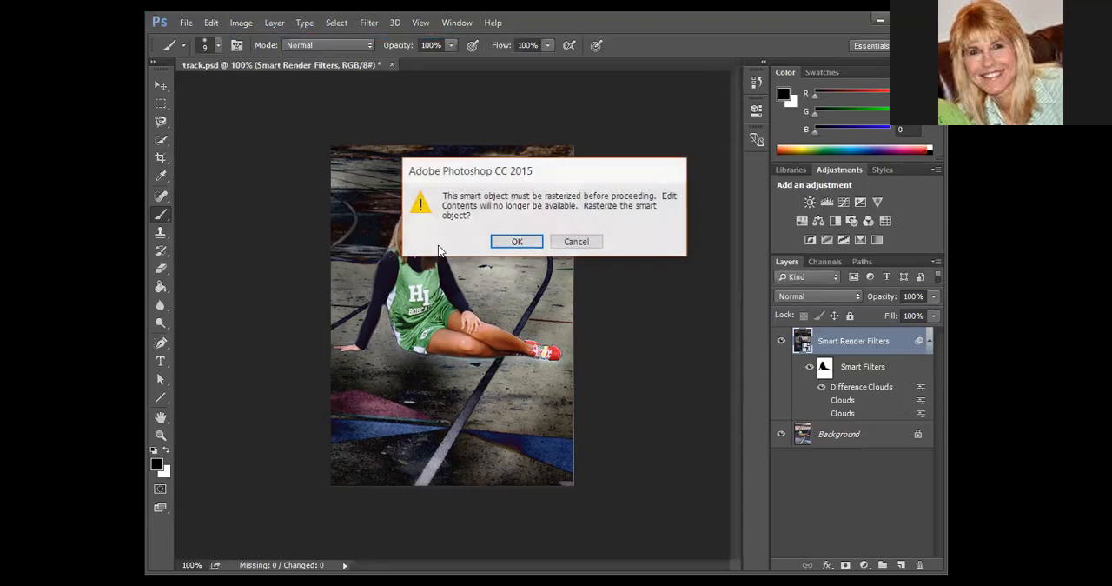
click(576, 242)
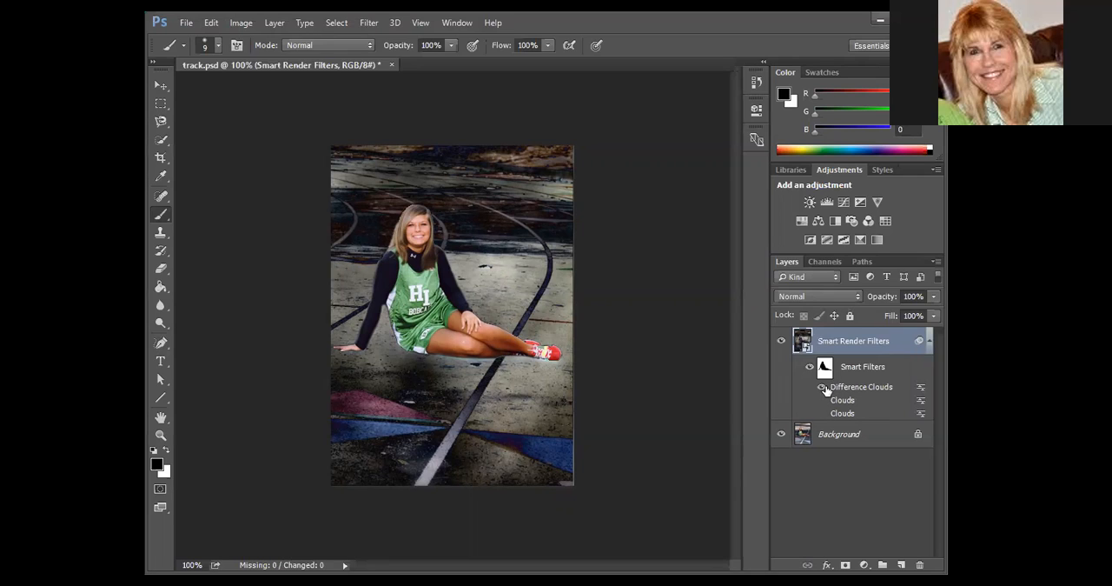
Turn off Difference Clouds and add a Fibers smart filter with variance 35 and strength 4.
click(822, 388)
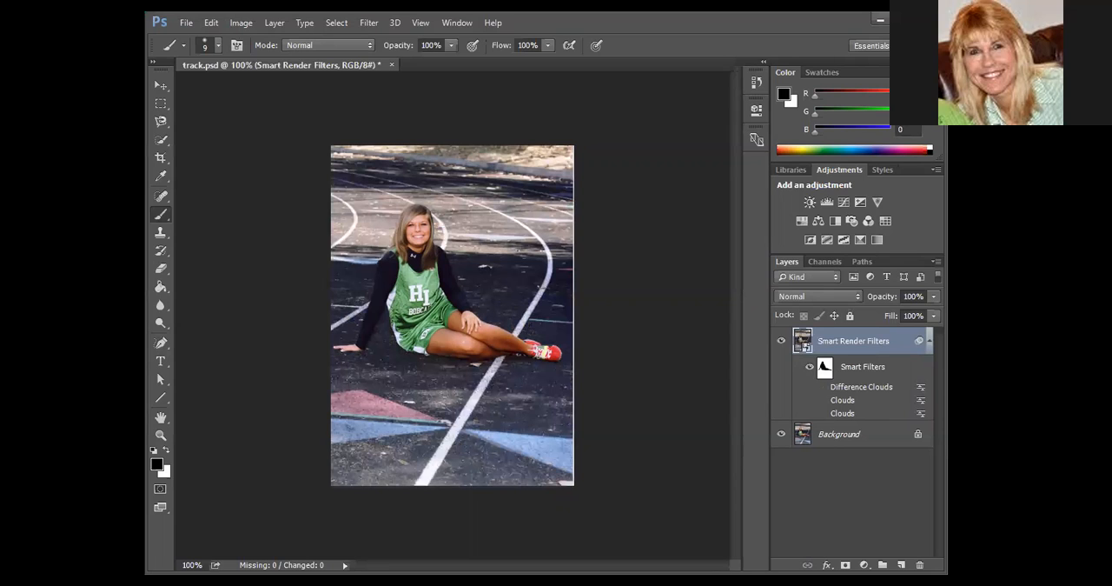
click(369, 23)
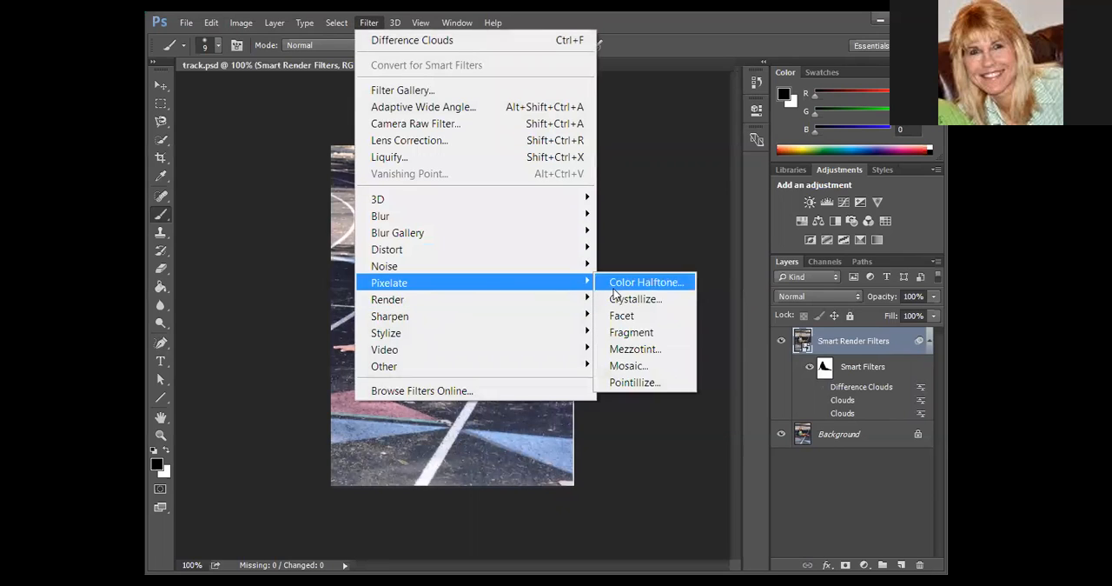
mouse_move(584, 302)
click(633, 391)
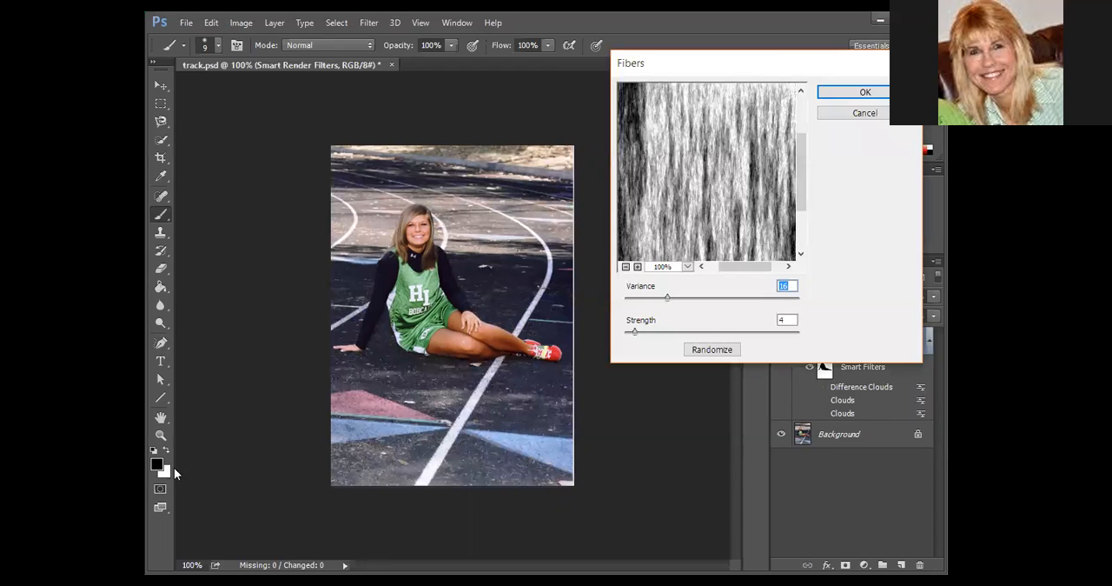
drag(670, 296, 719, 296)
mouse_move(633, 332)
mouse_down()
mouse_move(728, 330)
mouse_move(645, 334)
mouse_up()
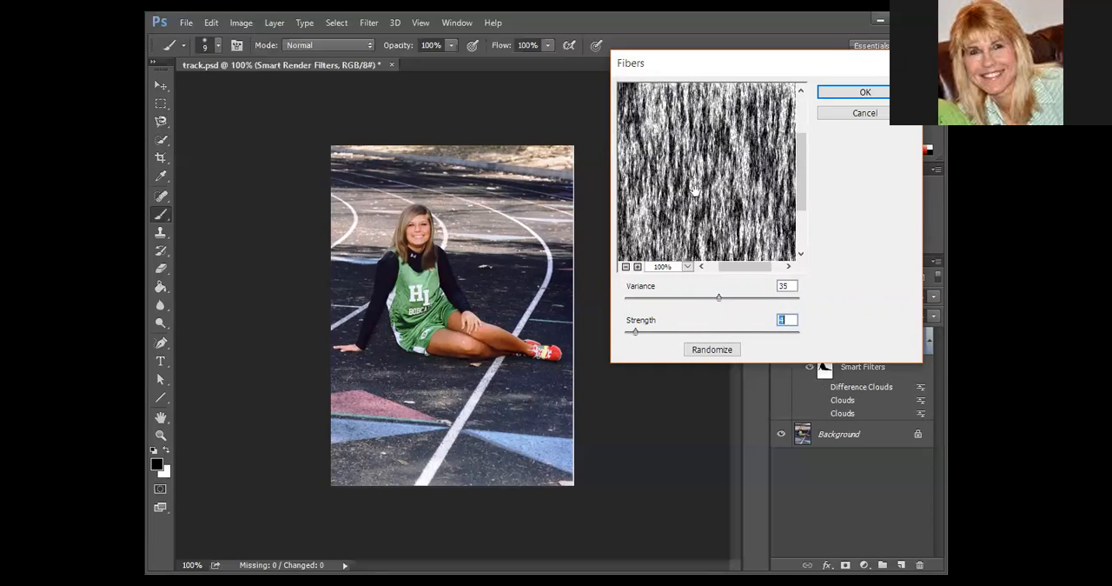
click(847, 92)
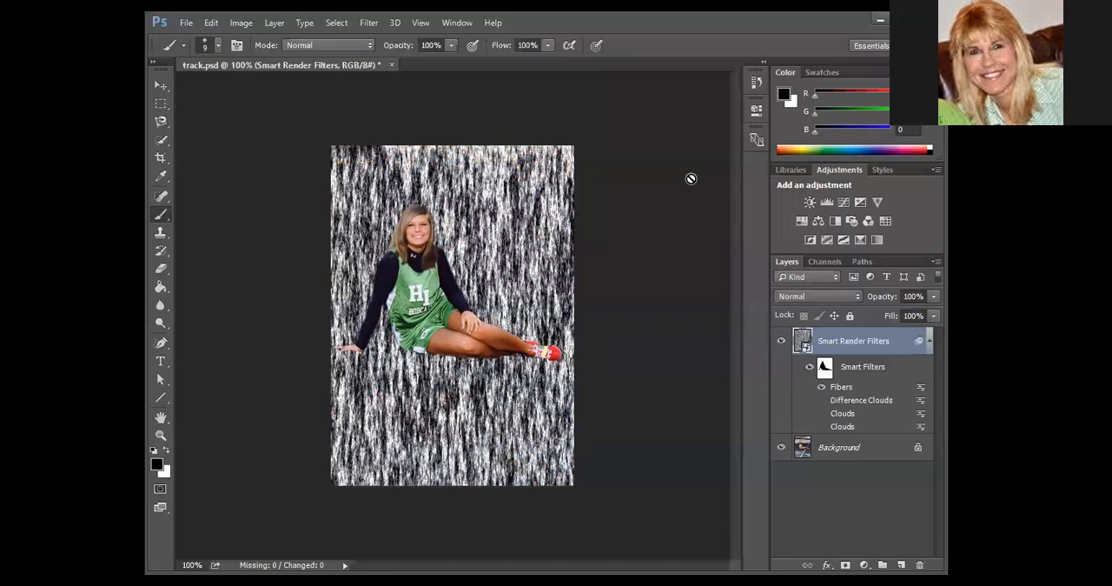
Turn off Fibers and add a 50-300mm Zoom Lens Flare smart filter at 102% brightness, placed on the track right of the girl's head.
click(823, 390)
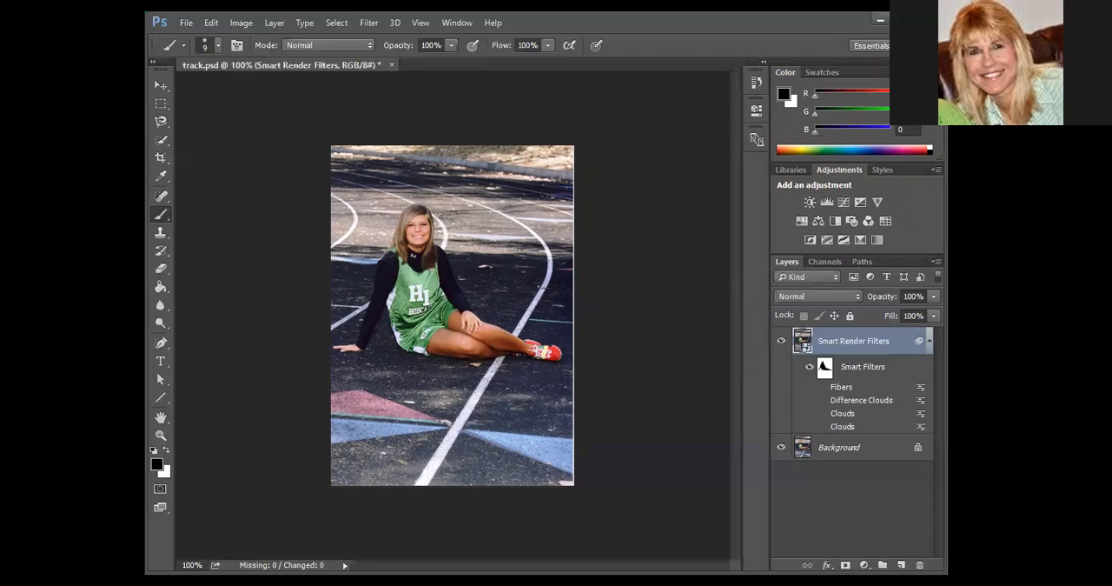
click(369, 23)
mouse_move(412, 302)
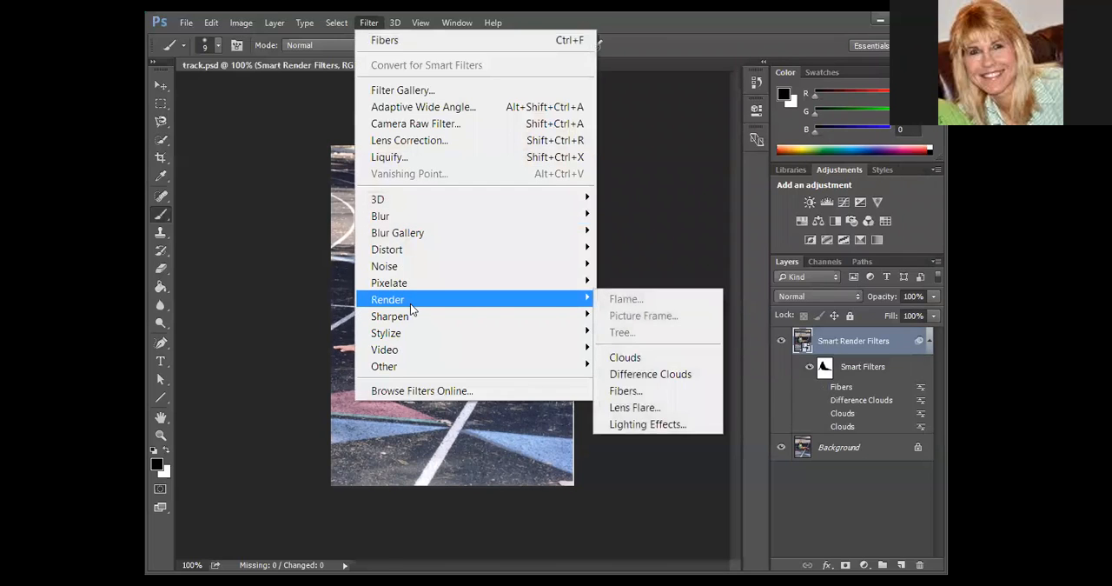
click(666, 409)
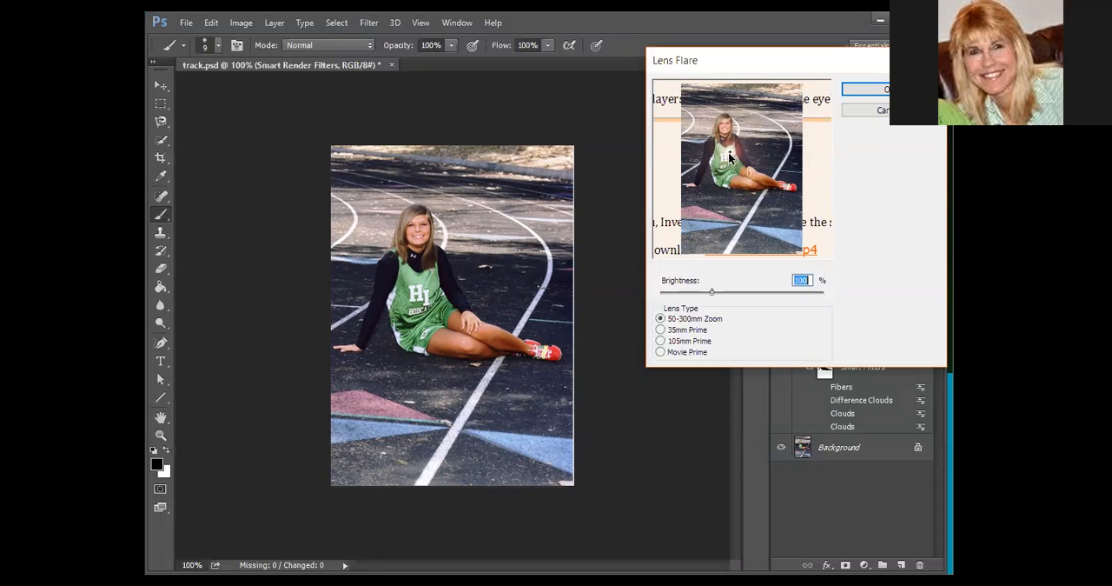
drag(732, 154, 764, 122)
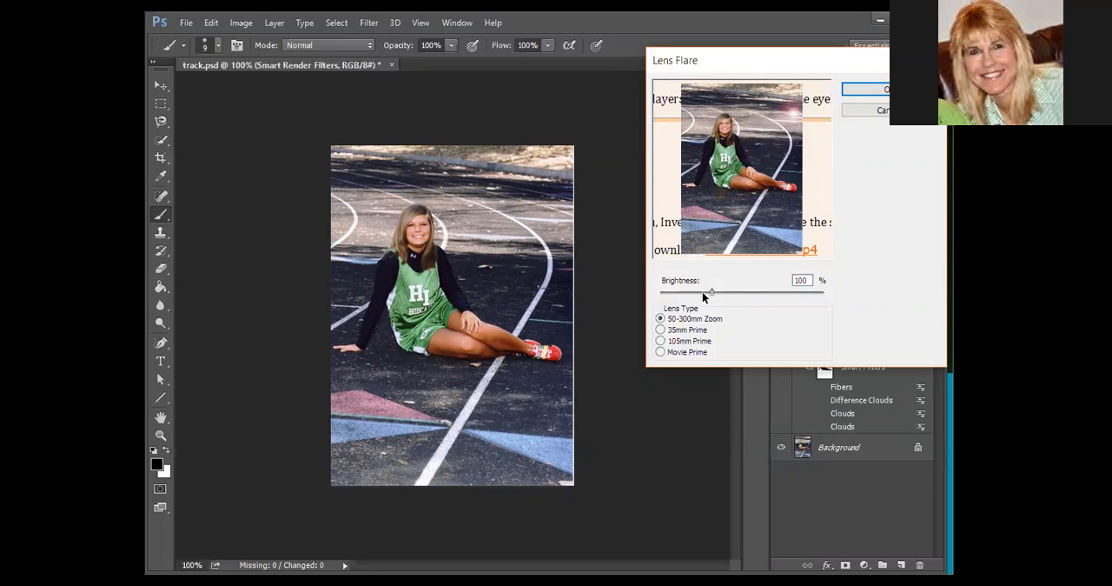
mouse_move(712, 292)
mouse_down()
mouse_move(758, 287)
mouse_move(685, 283)
mouse_move(712, 287)
mouse_up()
key(Return)
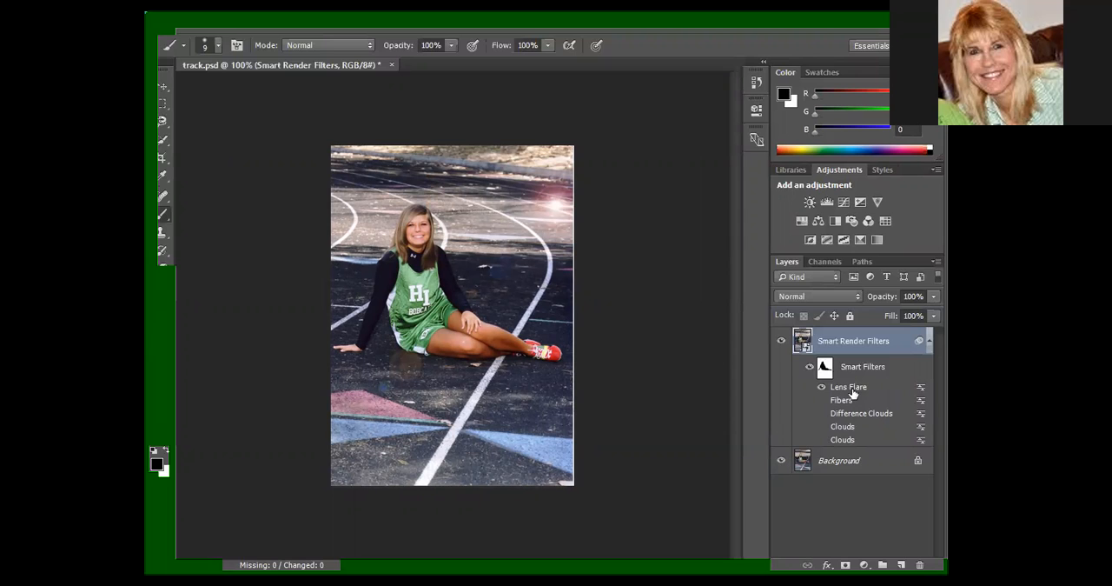
Move the lens flare up to the photo's upper right corner and set its lens type to 35mm Prime.
double_click(852, 387)
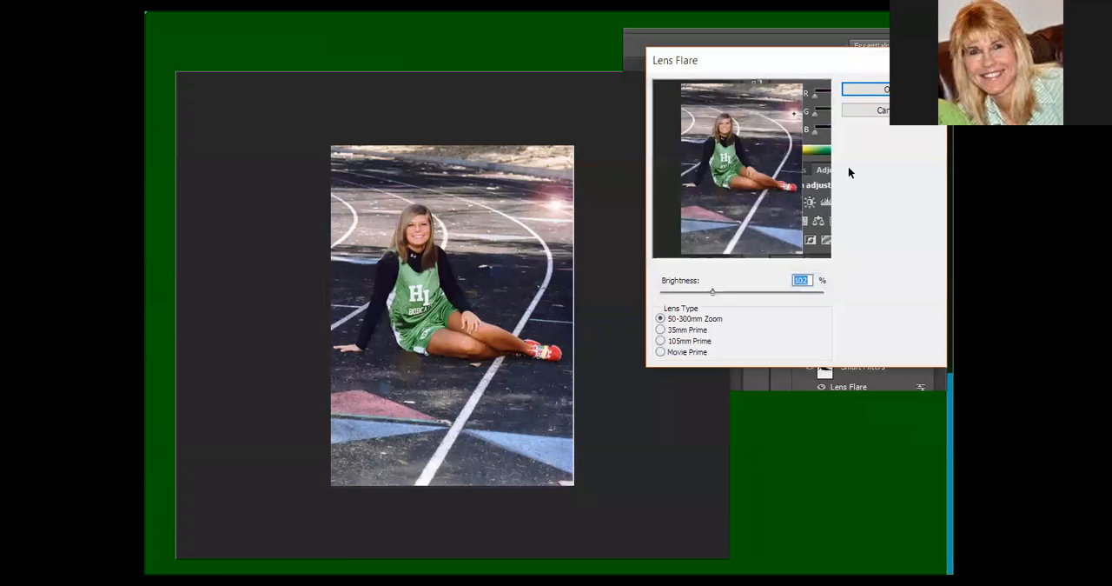
drag(795, 113, 794, 91)
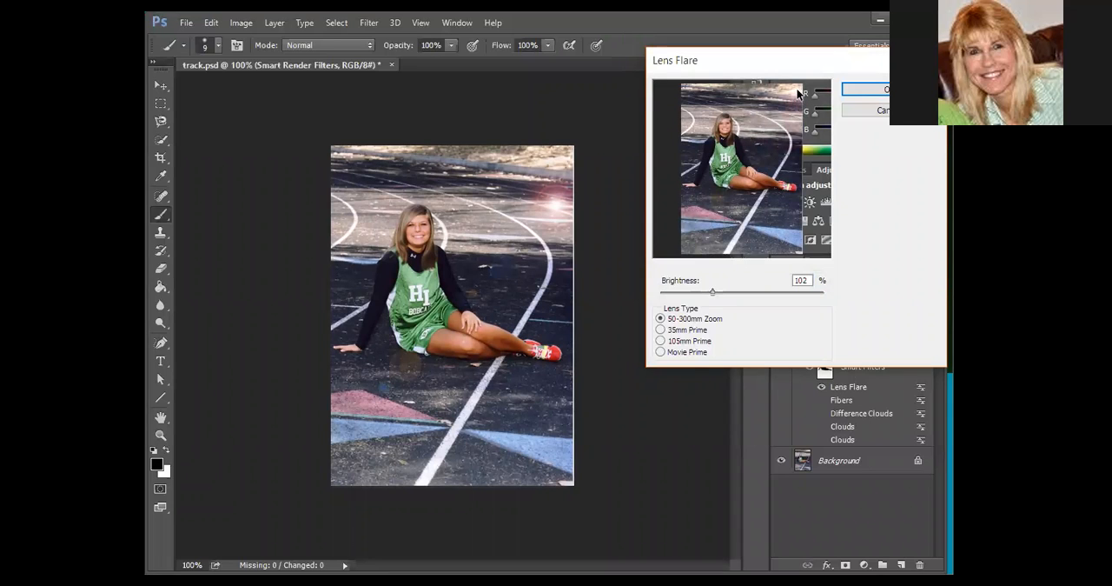
click(662, 330)
key(Return)
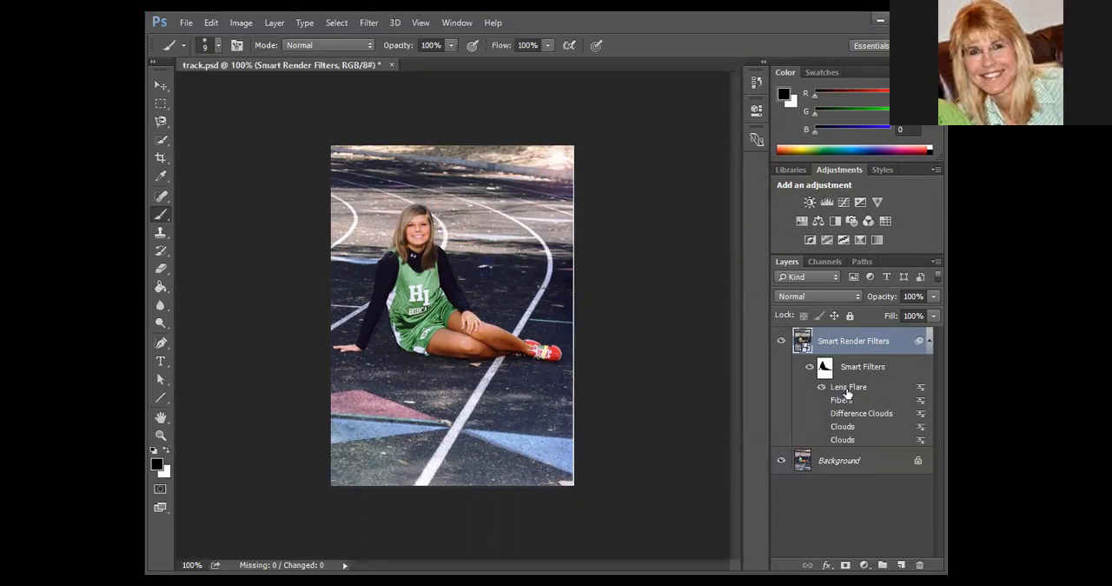
Set the Lens Flare smart filter to the 105mm Prime lens type with 85% brightness.
double_click(848, 387)
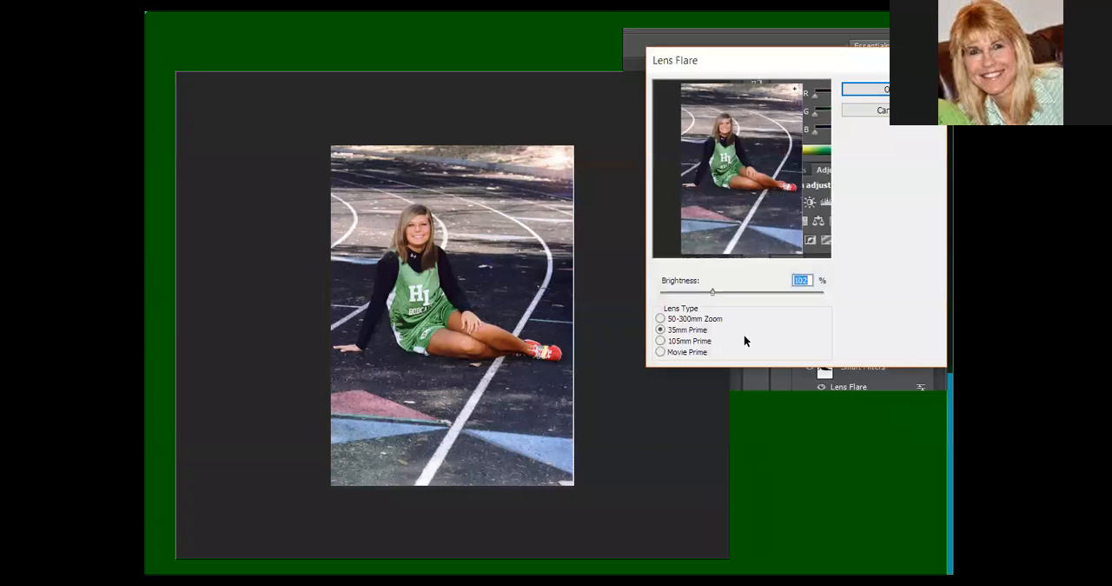
click(661, 340)
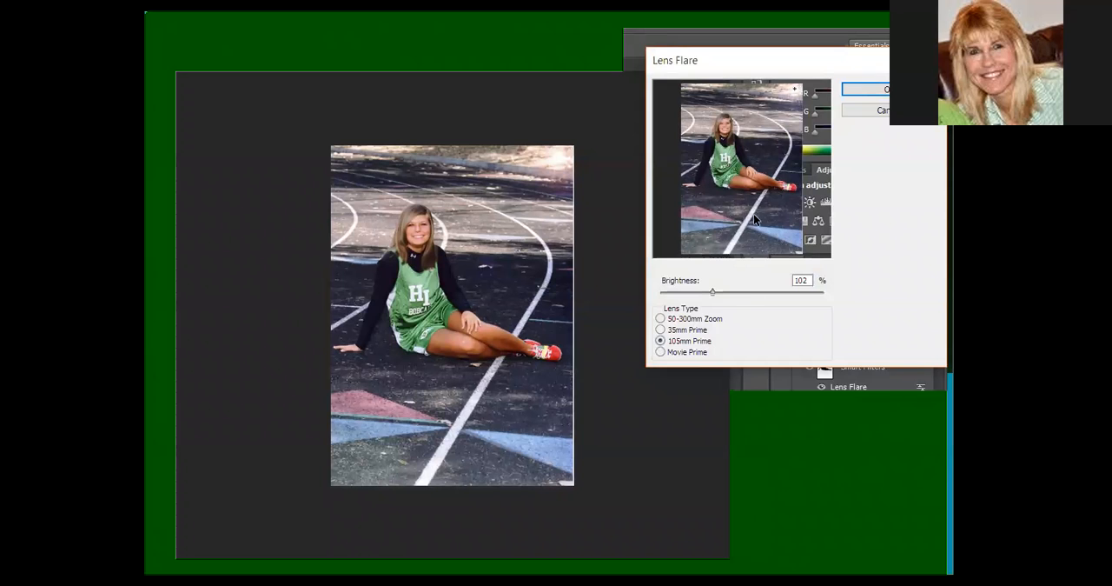
mouse_move(712, 292)
mouse_down()
mouse_move(745, 293)
mouse_move(709, 296)
mouse_up()
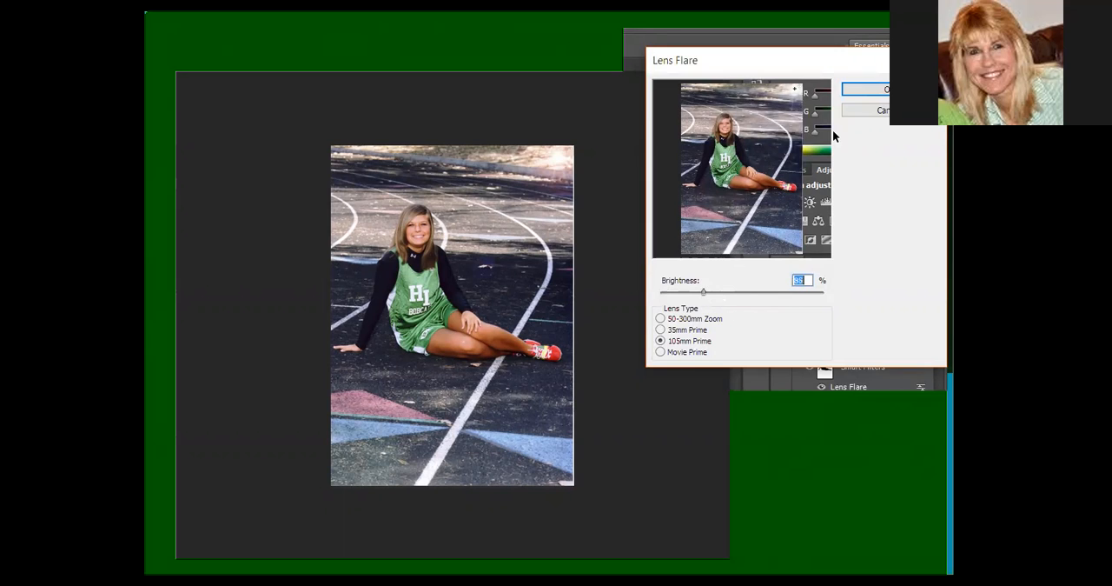
click(879, 91)
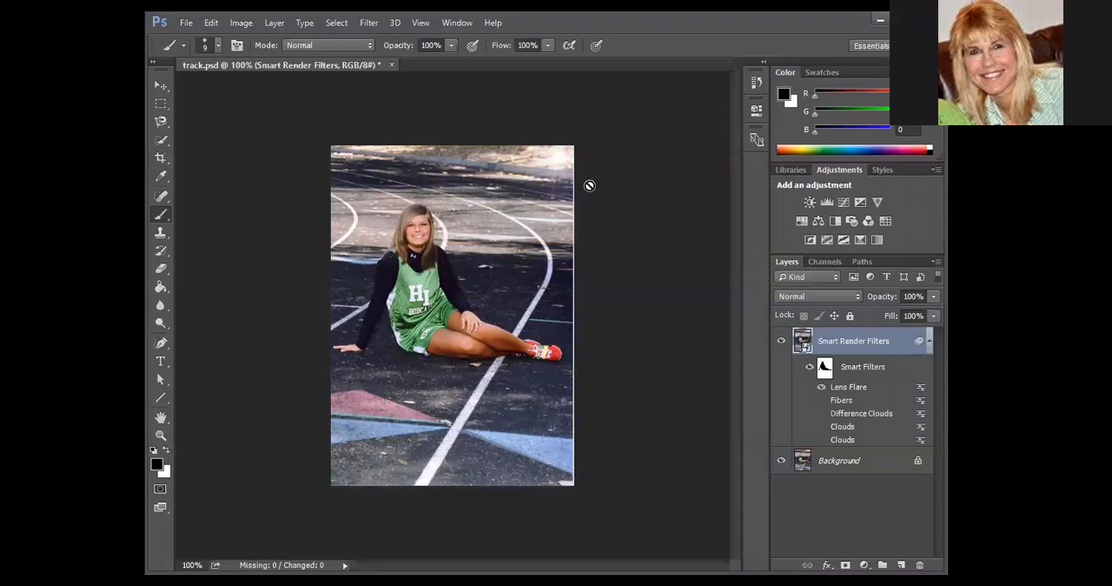
Set the Lens Flare smart filter to the Movie Prime lens type with 103% brightness.
double_click(848, 389)
click(661, 351)
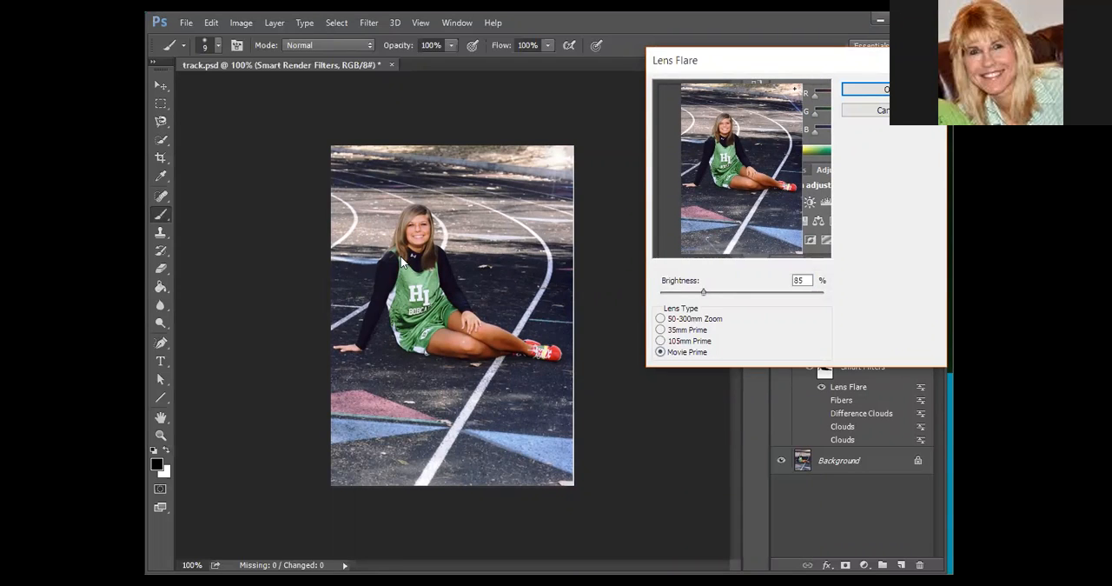
drag(704, 293, 724, 296)
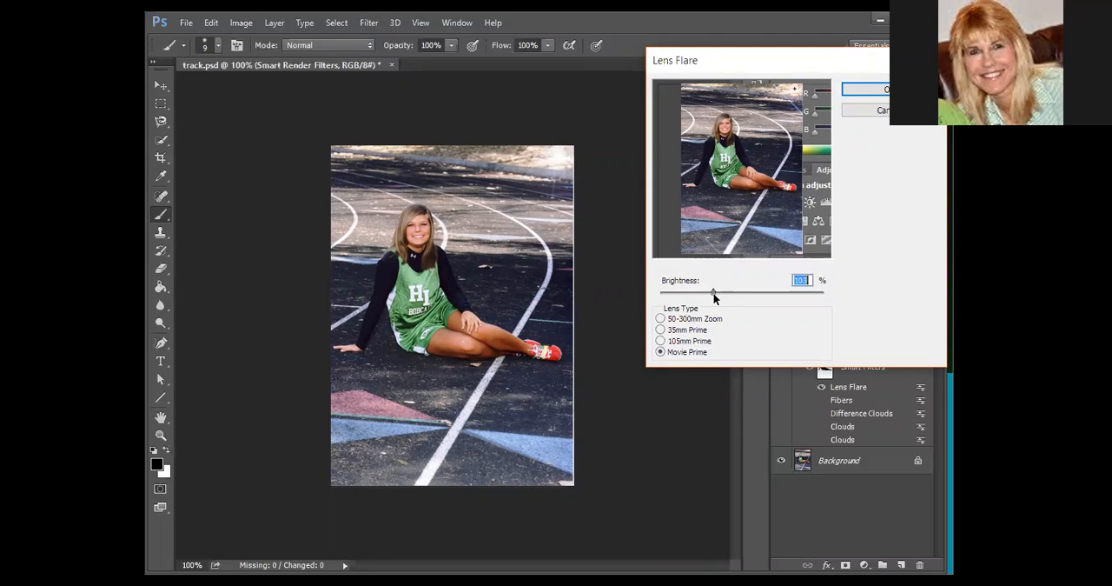
click(878, 109)
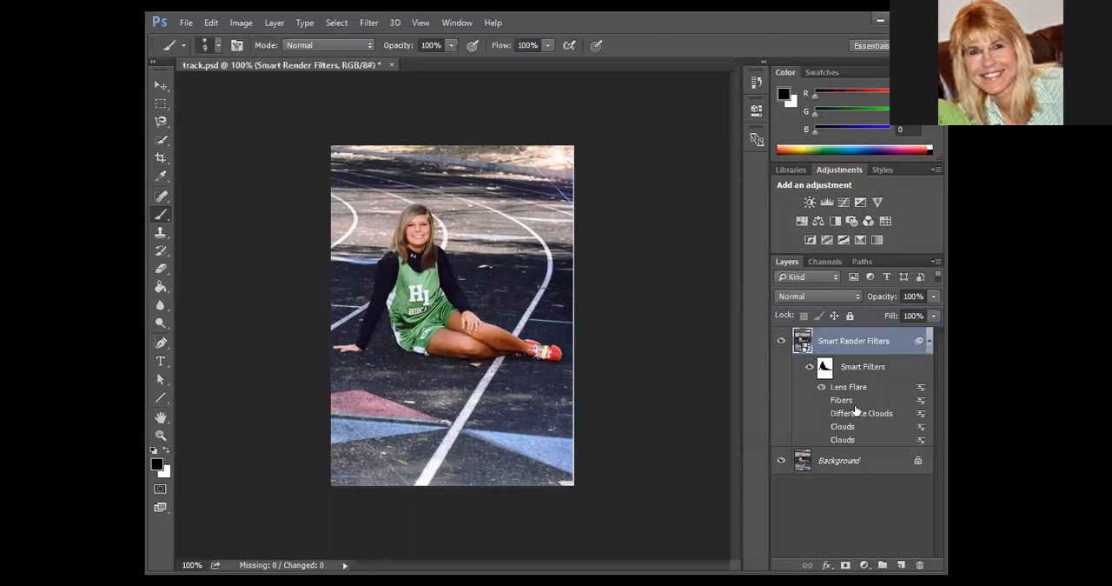
Switch the Lens Flare smart filter's lens type back to 50-300mm Zoom.
double_click(847, 388)
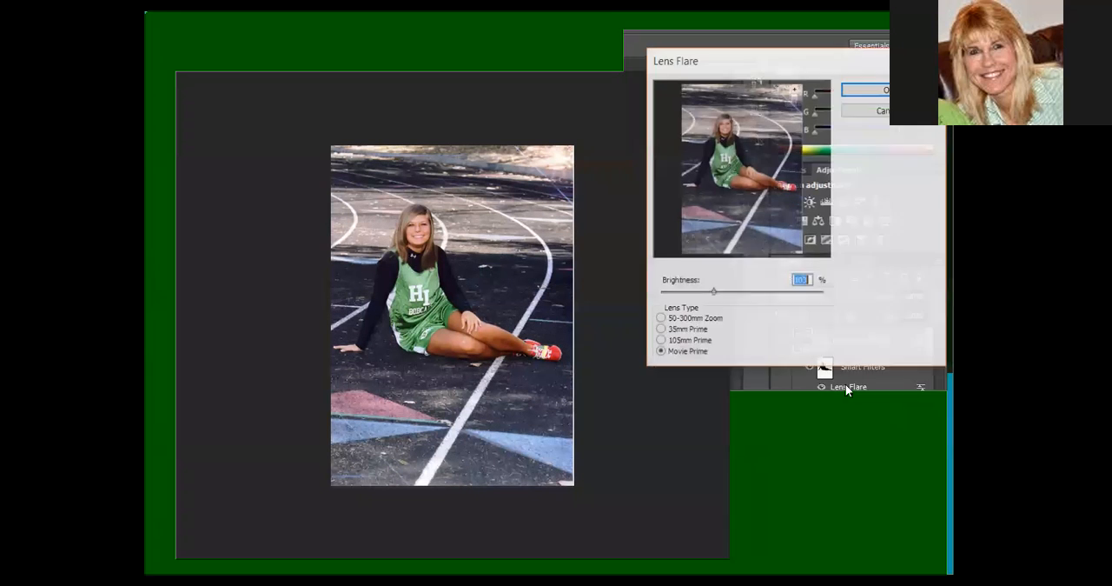
click(665, 319)
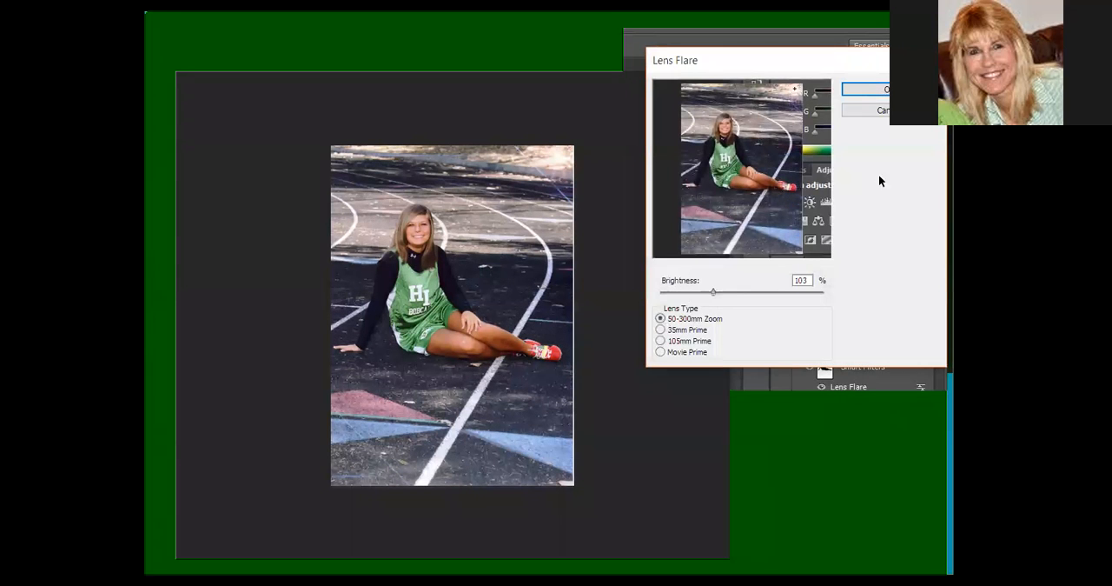
click(864, 89)
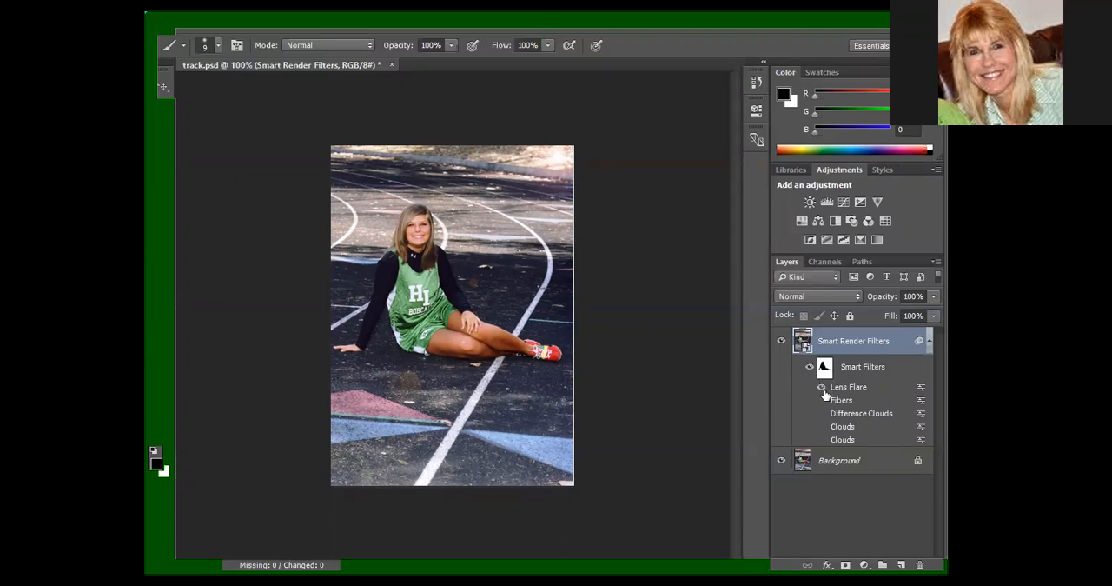
Turn off Lens Flare, start the Lighting Effects filter and center its spot light over the seated girl.
click(822, 387)
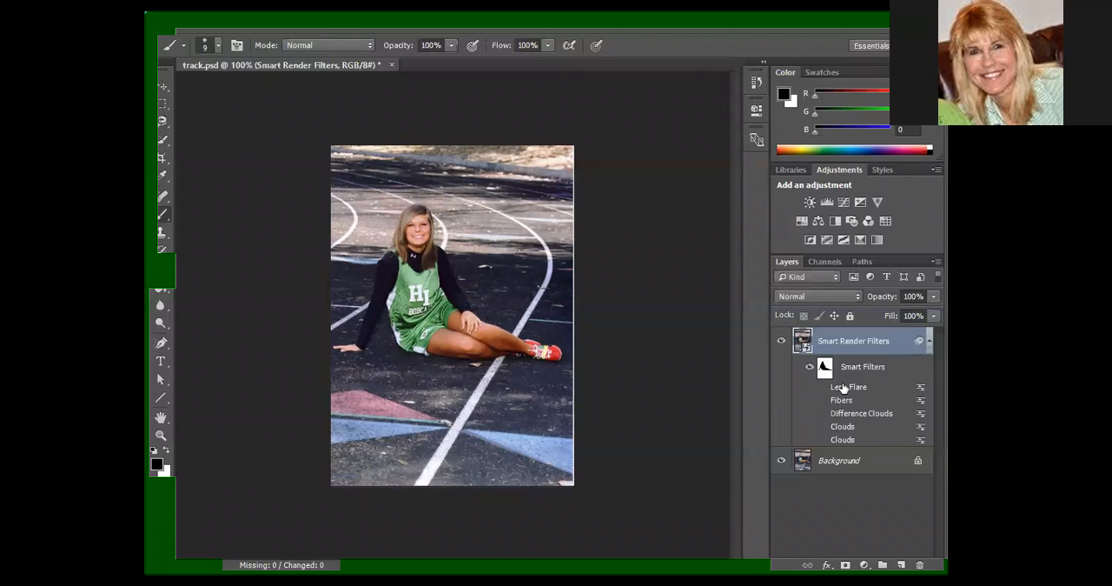
click(372, 23)
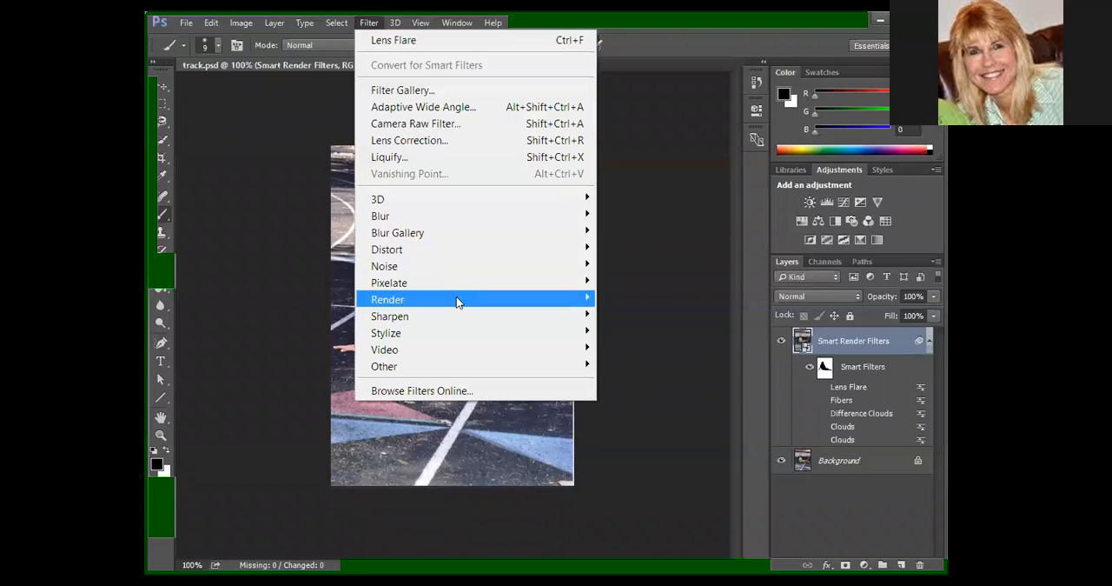
mouse_move(464, 300)
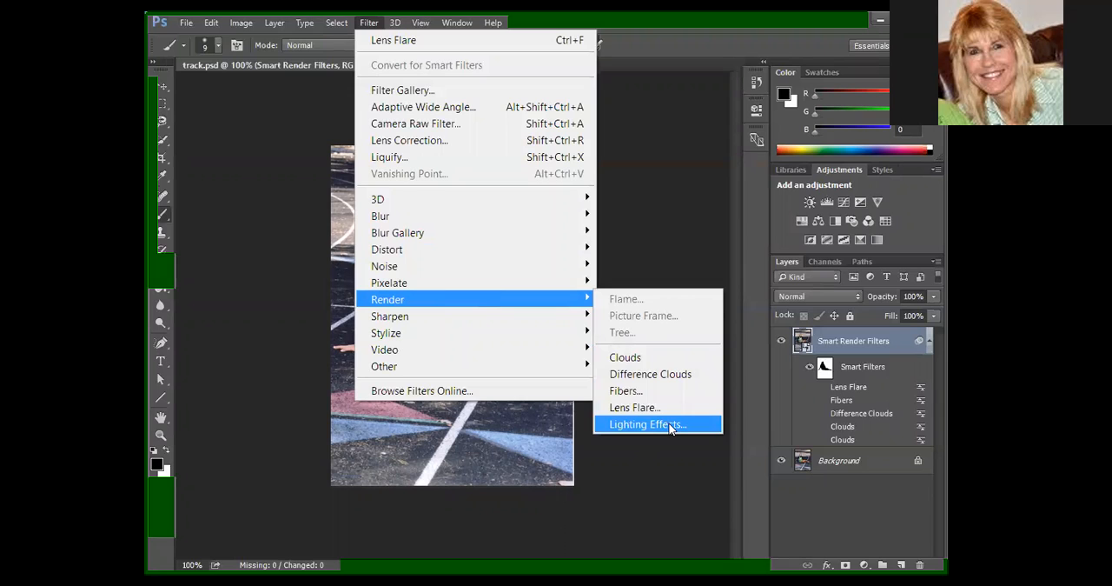
click(662, 425)
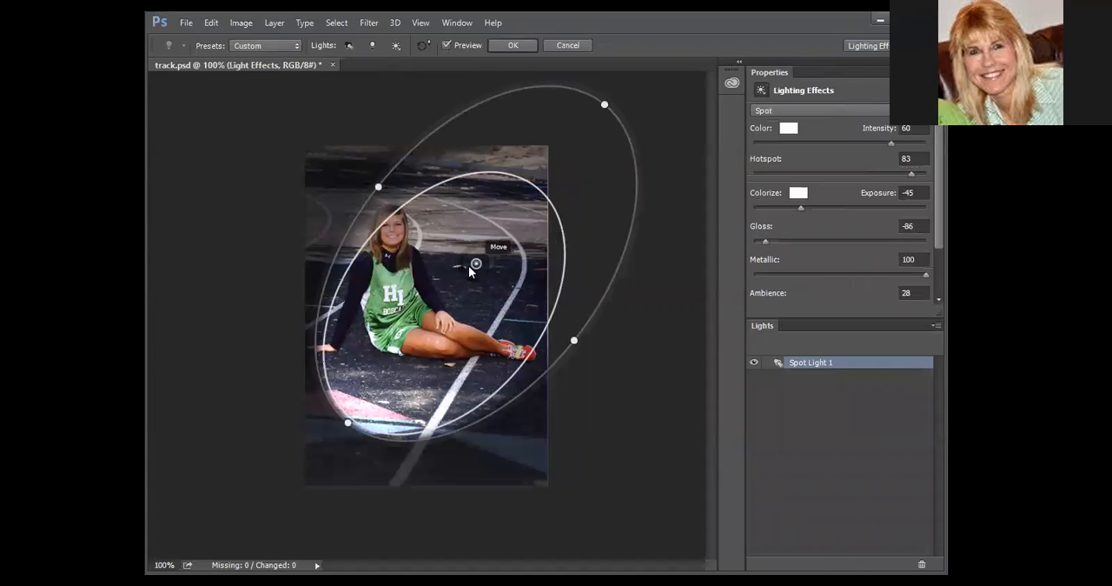
drag(476, 264, 426, 285)
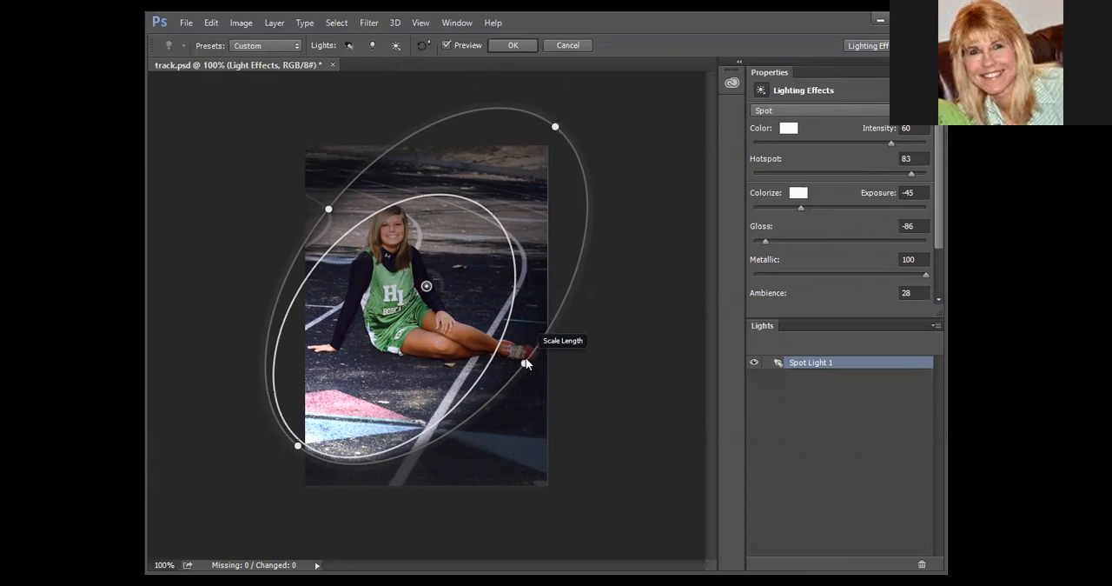
Apply the Soft Direct Lights preset and change the direction of its two infinite lights.
click(285, 45)
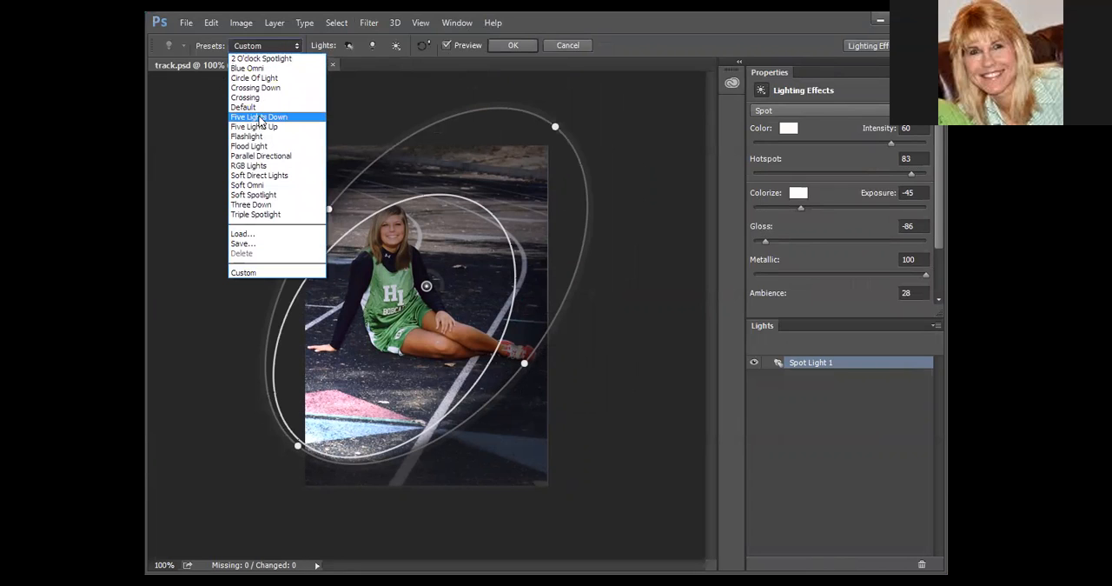
click(272, 178)
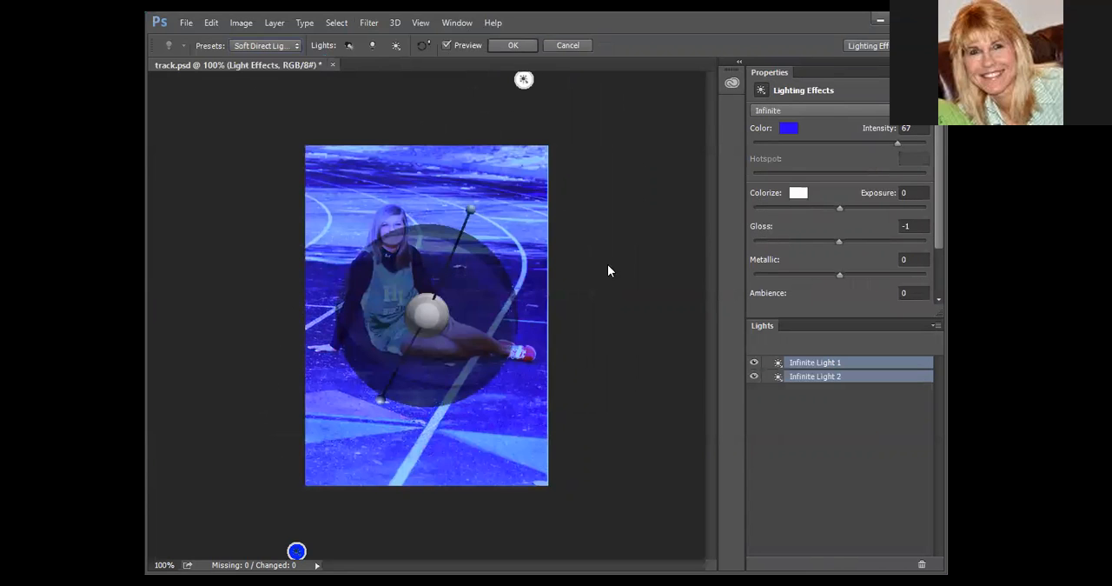
drag(426, 311, 392, 401)
mouse_move(441, 315)
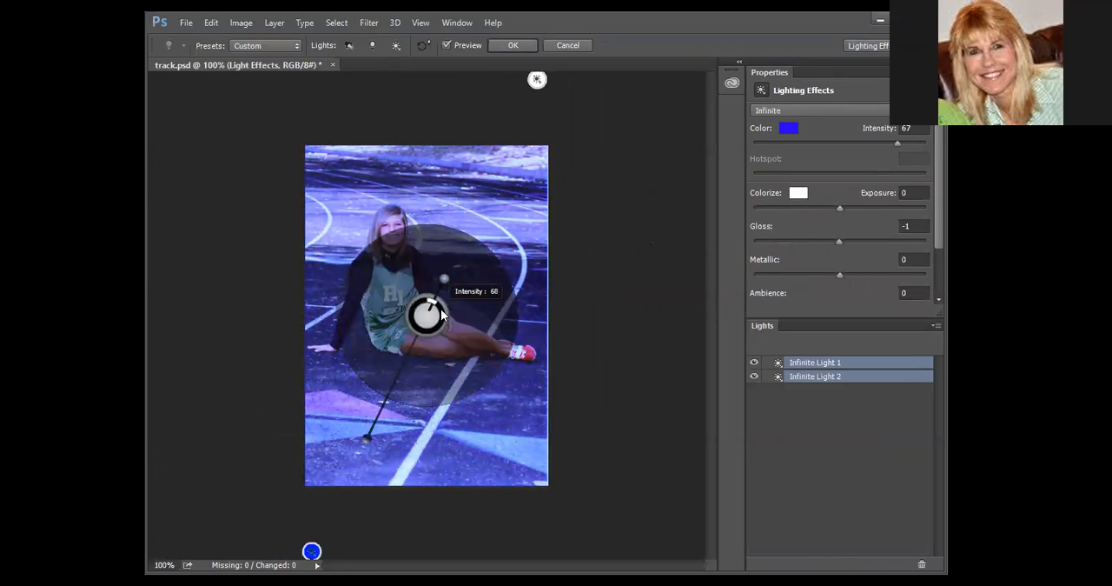
Change the light color of the infinite lights to pale blue, RGB 219, 223, 251, at 0.00 stops intensity.
click(790, 130)
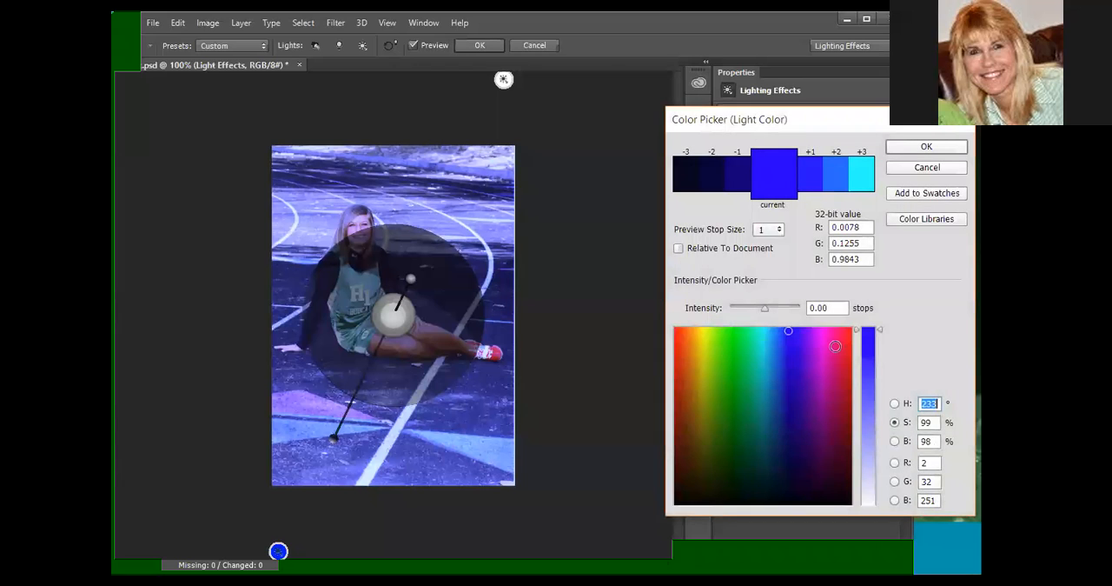
click(872, 501)
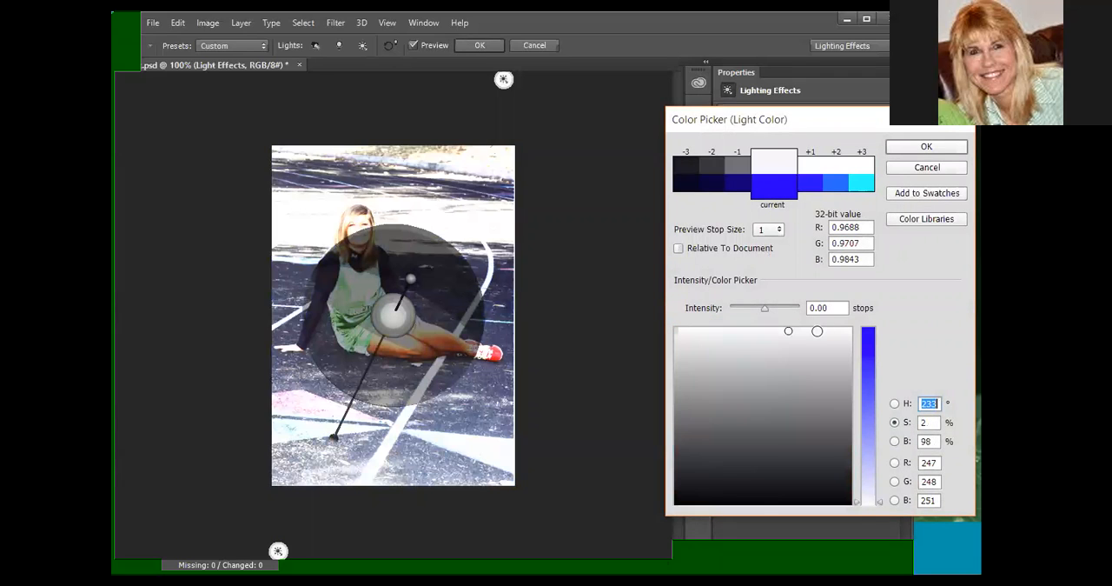
click(867, 482)
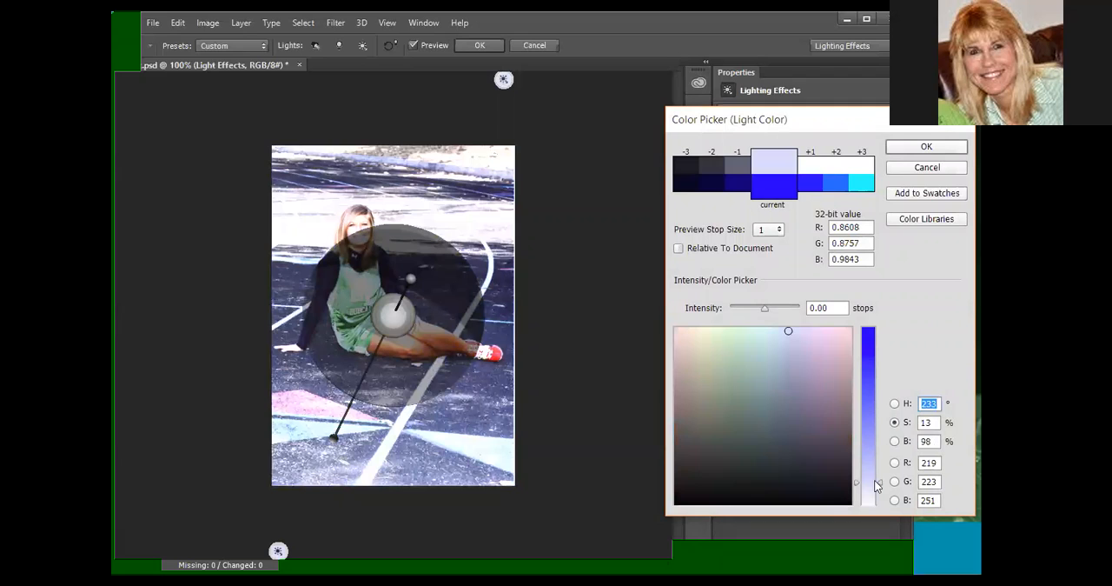
click(814, 168)
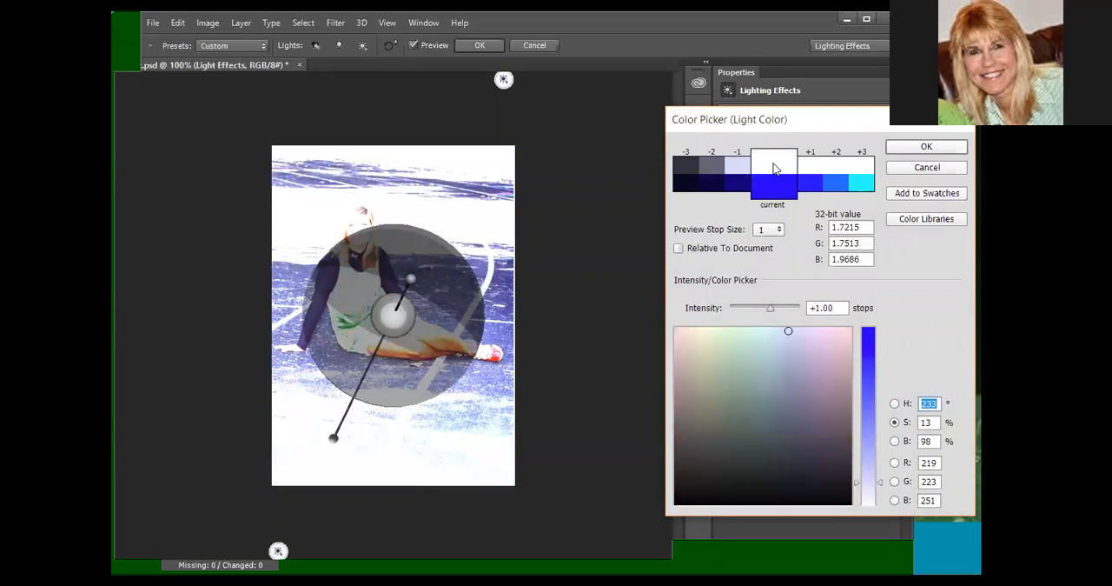
click(727, 172)
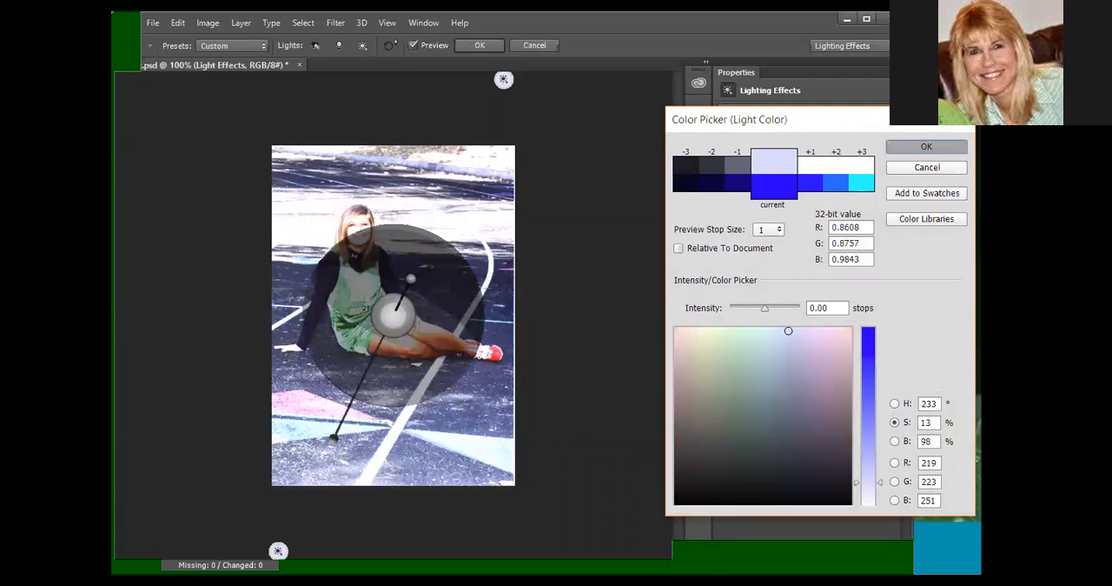
click(927, 146)
Set the infinite lights' exposure to -19 and their intensity to 21.
drag(902, 148, 861, 149)
mouse_move(840, 208)
mouse_down()
mouse_move(861, 207)
mouse_move(820, 208)
mouse_up()
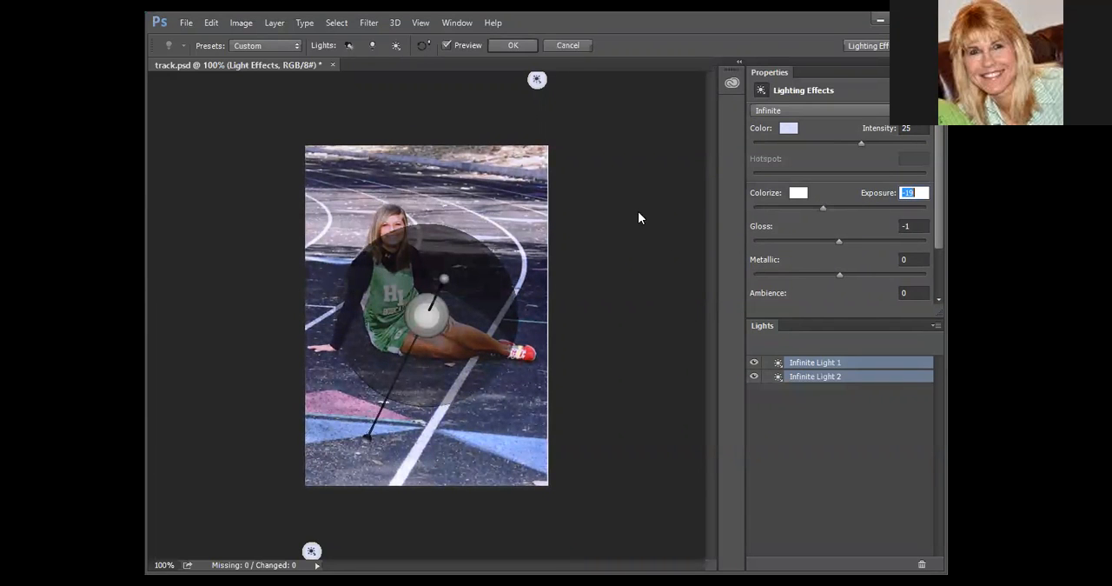
mouse_move(435, 307)
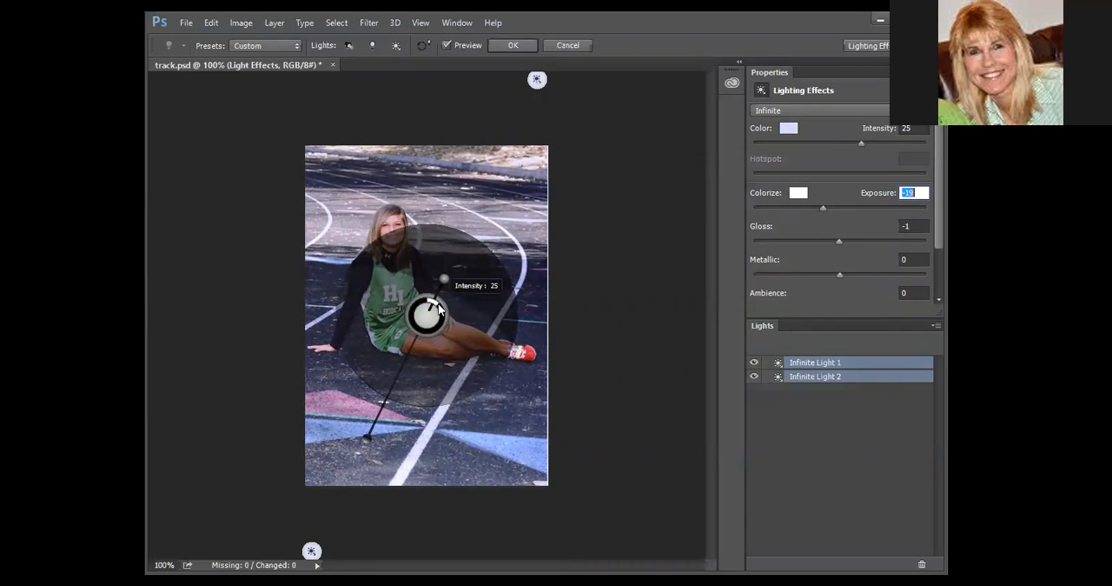
drag(435, 307, 434, 304)
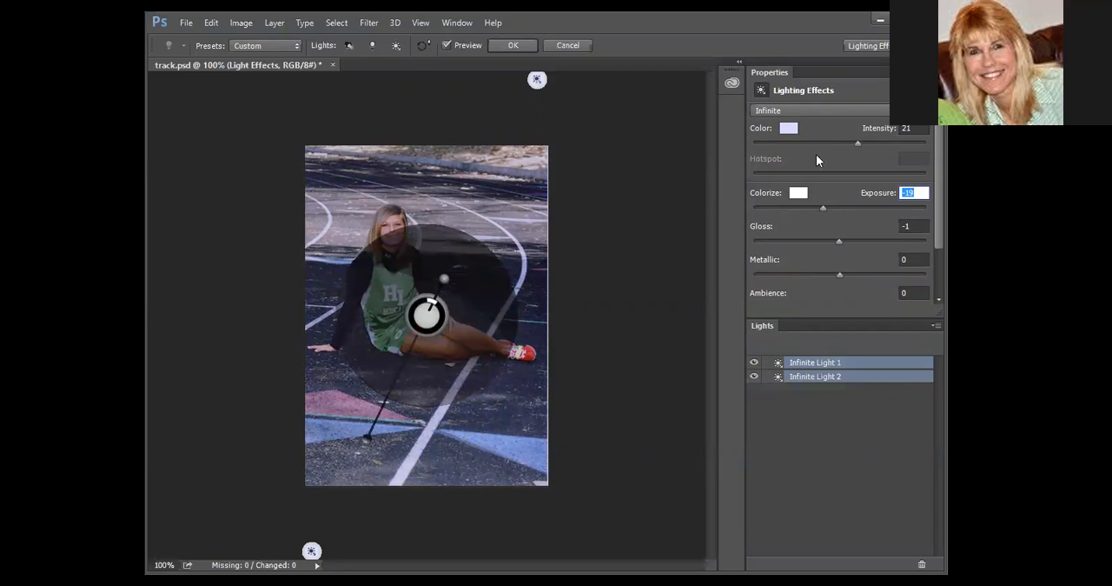
Redirect both infinite lights, convert them to Spot lights, and scale them into tilted ellipses around the seated girl.
drag(426, 312, 482, 233)
click(836, 107)
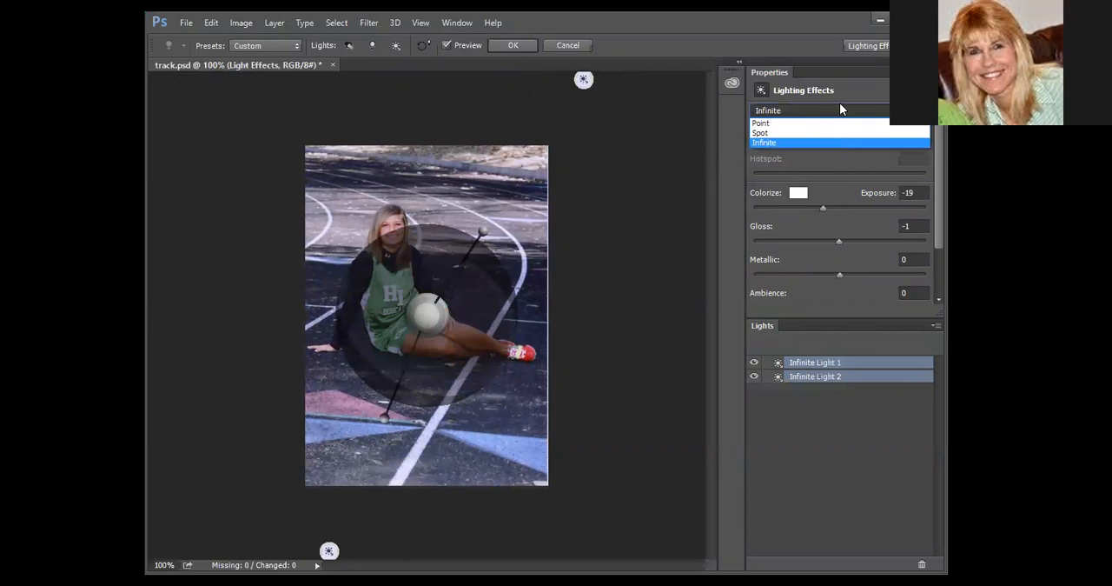
click(779, 132)
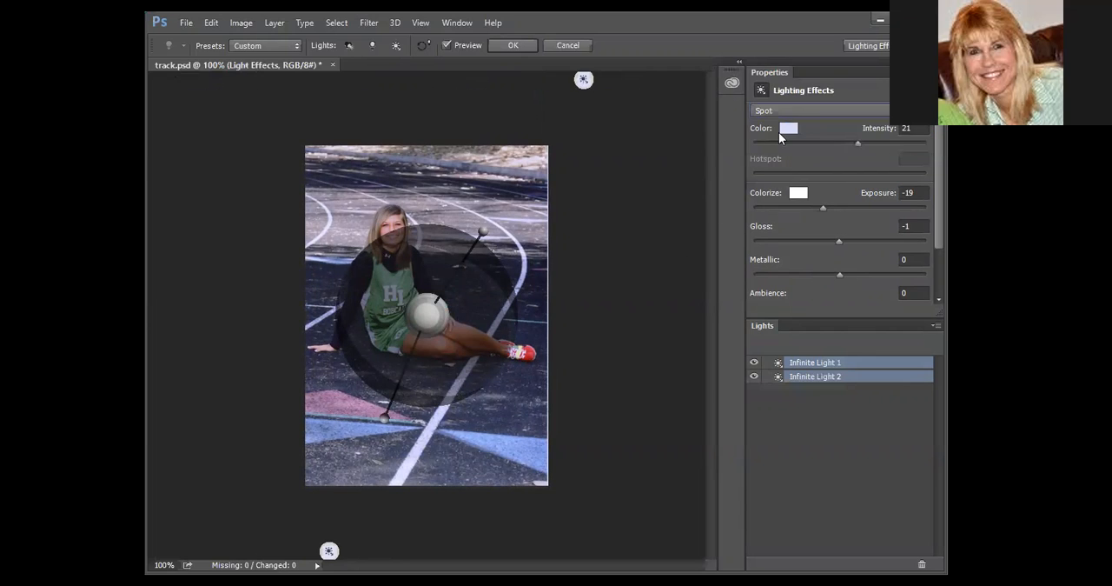
drag(396, 287, 332, 183)
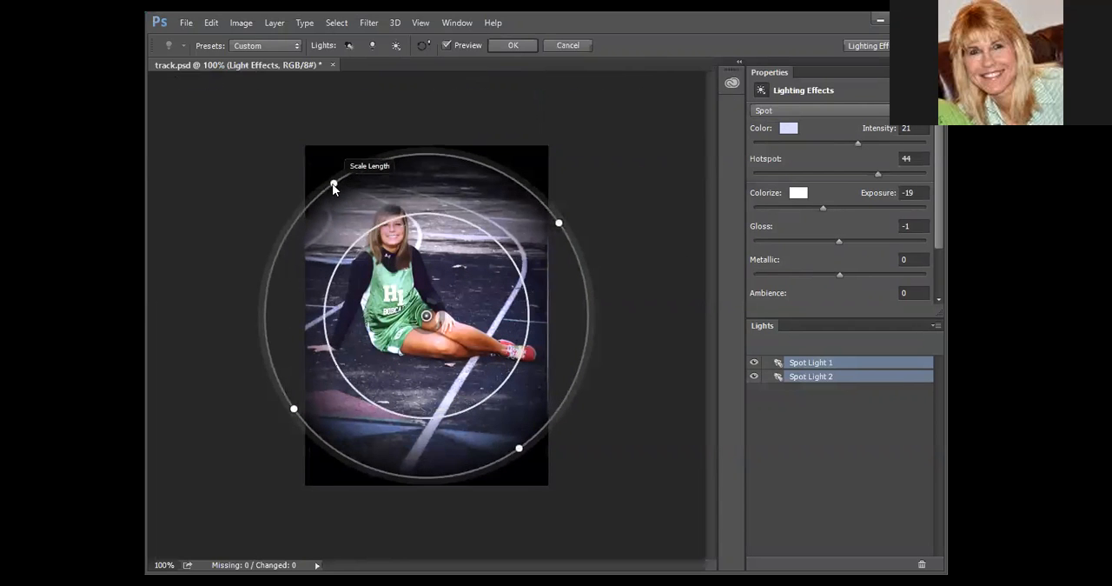
drag(560, 223, 531, 270)
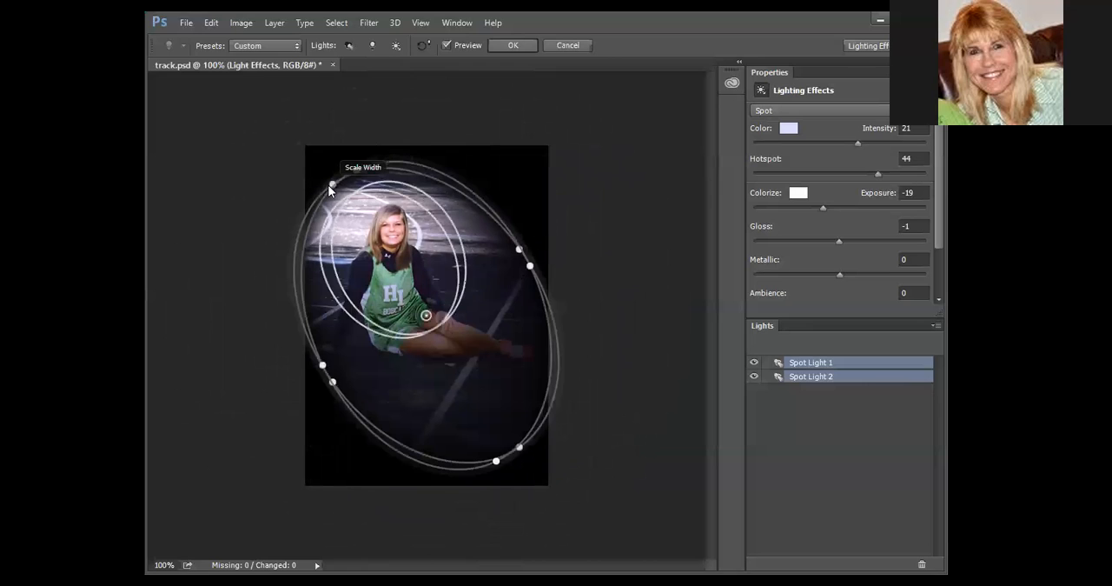
mouse_move(327, 175)
mouse_down()
mouse_move(317, 148)
mouse_move(348, 141)
mouse_move(322, 189)
mouse_move(334, 160)
mouse_up()
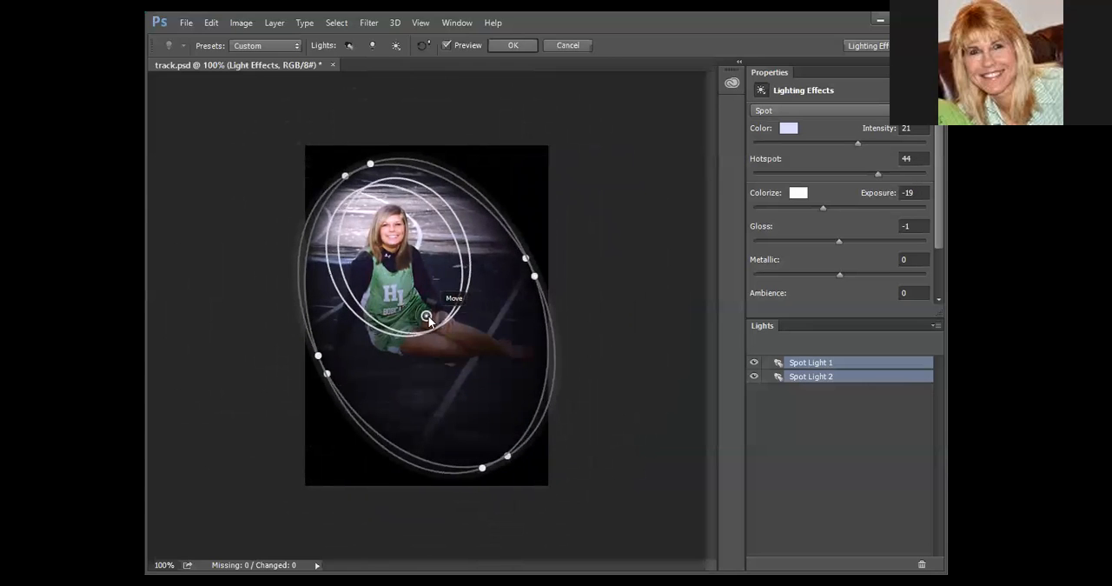
Rotate both spot lights toward the photo's upper right and lengthen their ellipses, undoing a stray move.
mouse_move(426, 319)
mouse_down()
mouse_move(448, 276)
mouse_move(427, 347)
mouse_move(425, 306)
mouse_move(429, 322)
mouse_up()
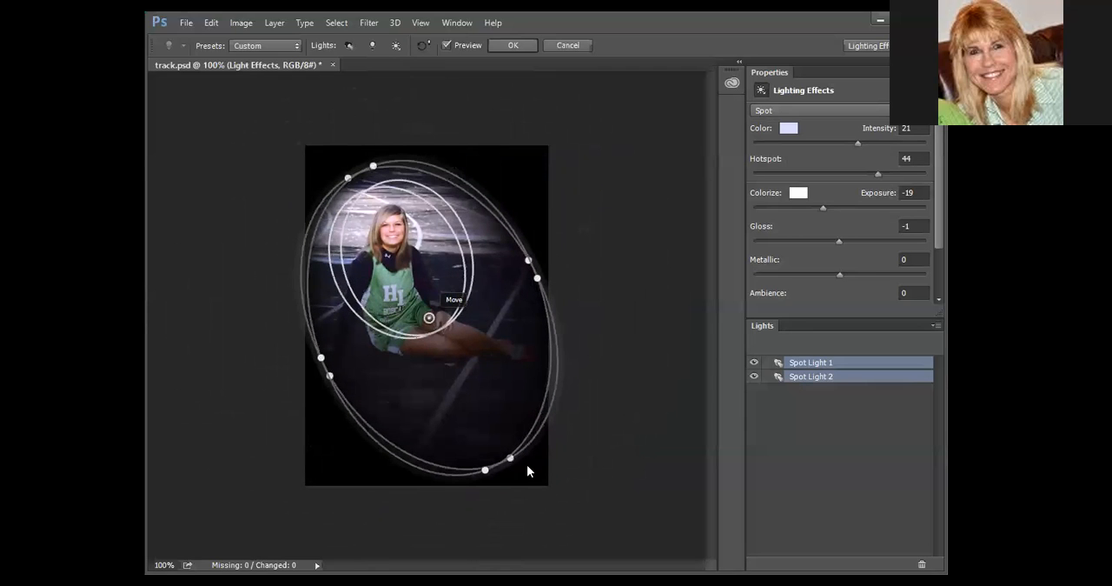
drag(510, 458, 378, 483)
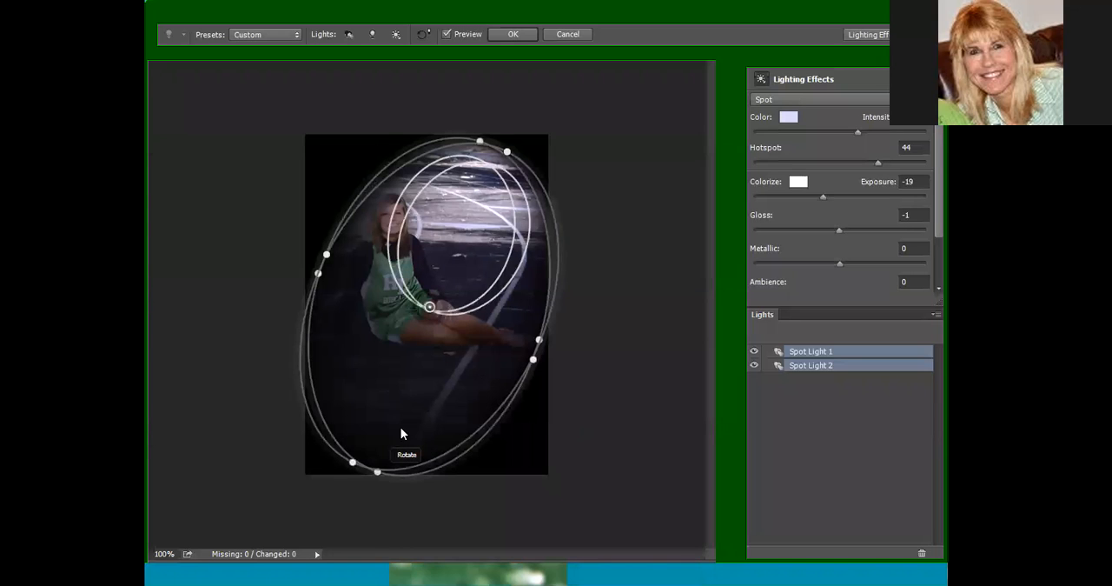
drag(430, 319, 357, 376)
key(ctrl+z)
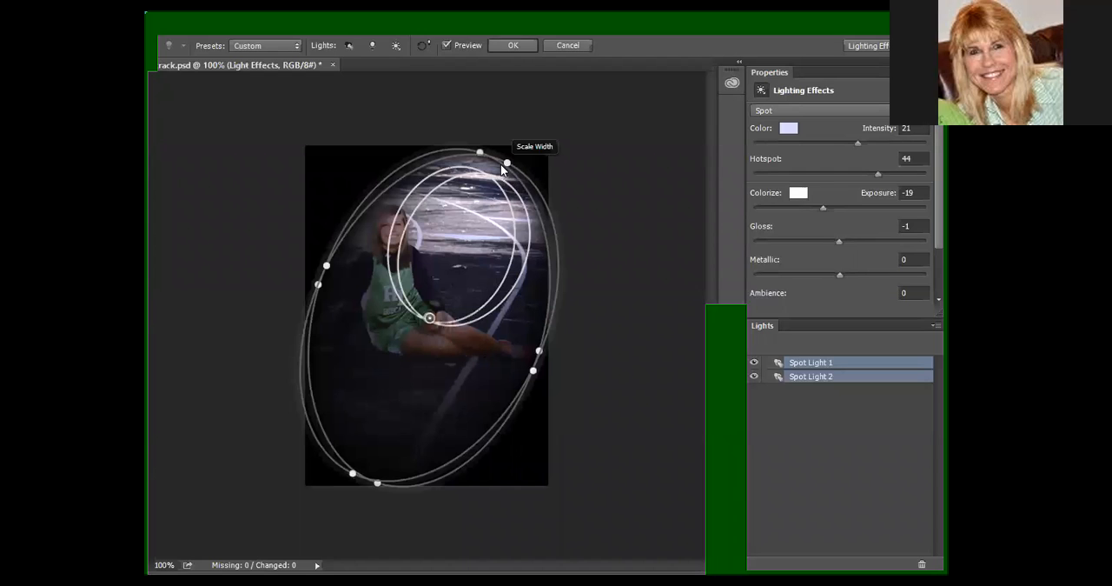
drag(481, 154, 496, 120)
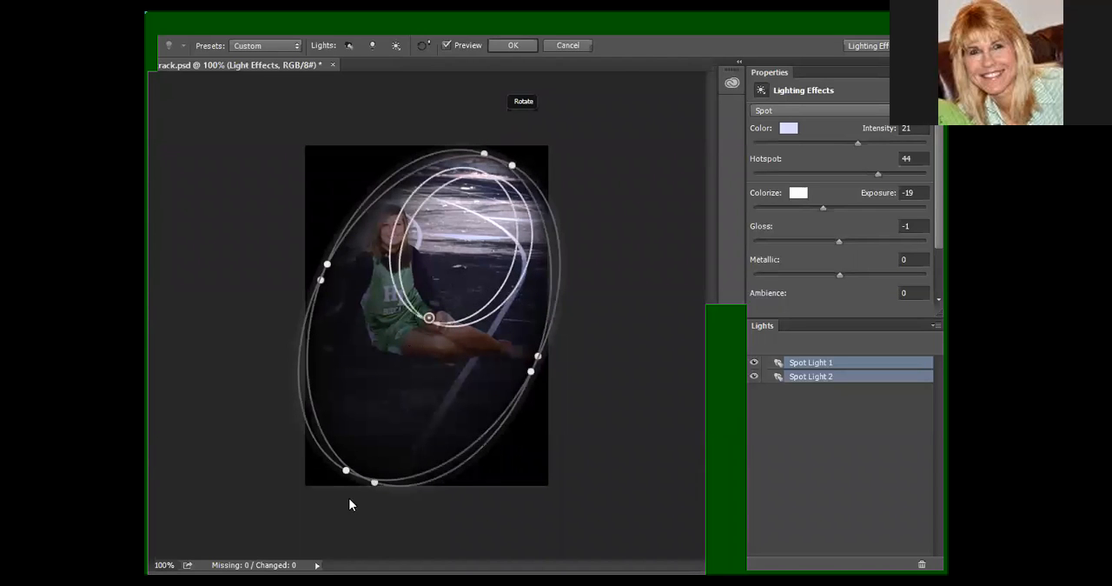
drag(348, 462, 321, 486)
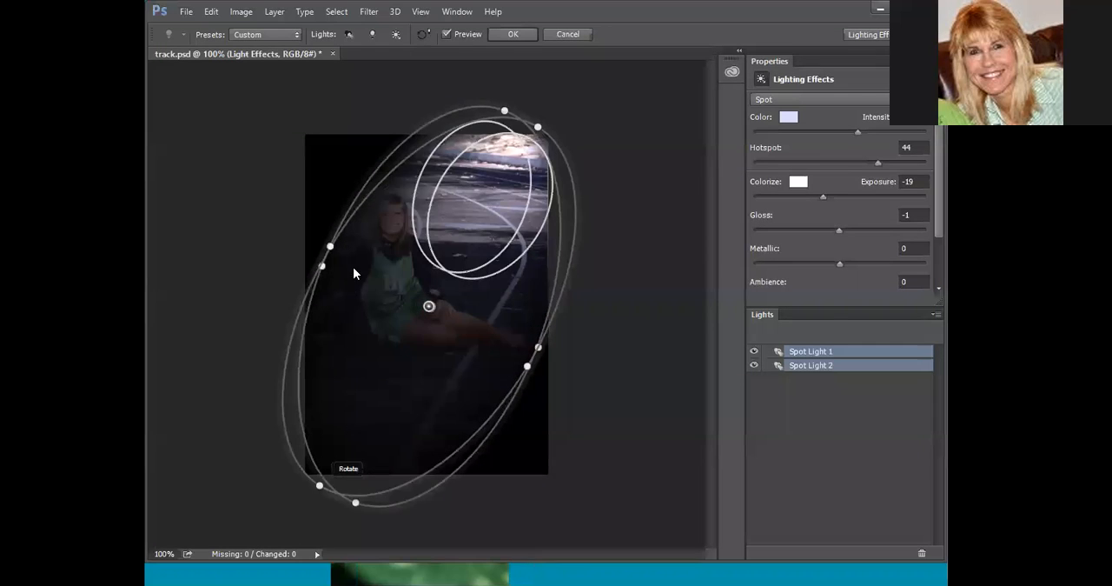
Widen the two spot light ellipses, adjust their length, and recenter them over the girl's shorts.
drag(334, 256, 278, 230)
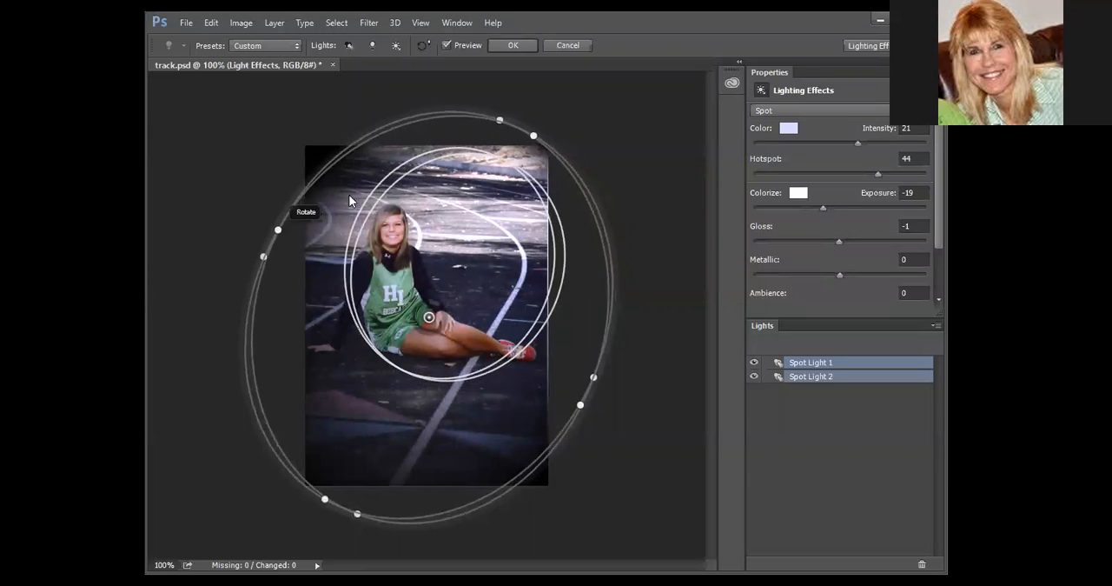
drag(498, 121, 479, 144)
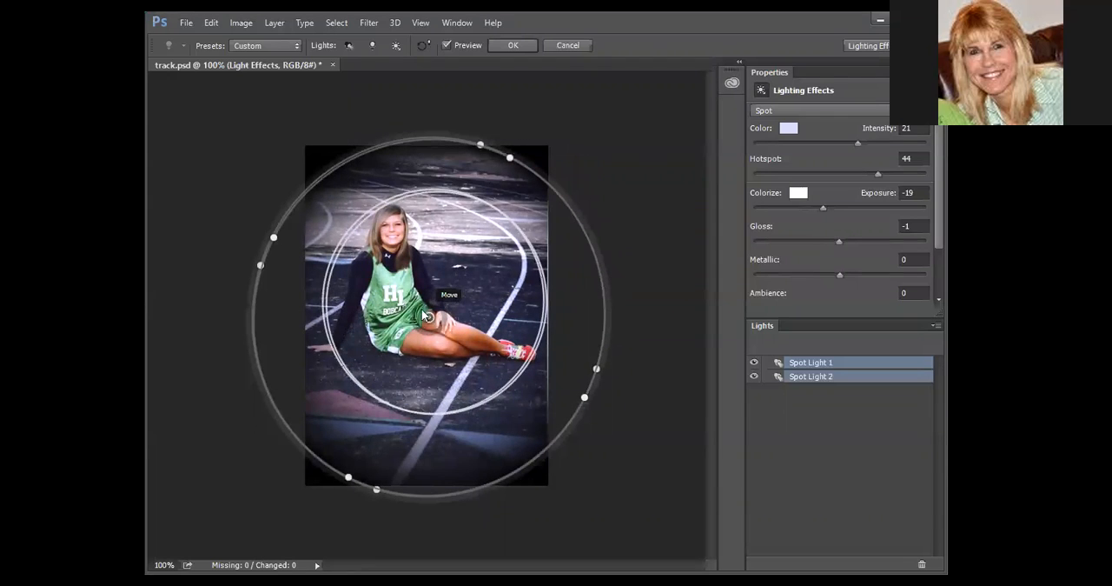
drag(425, 317, 413, 306)
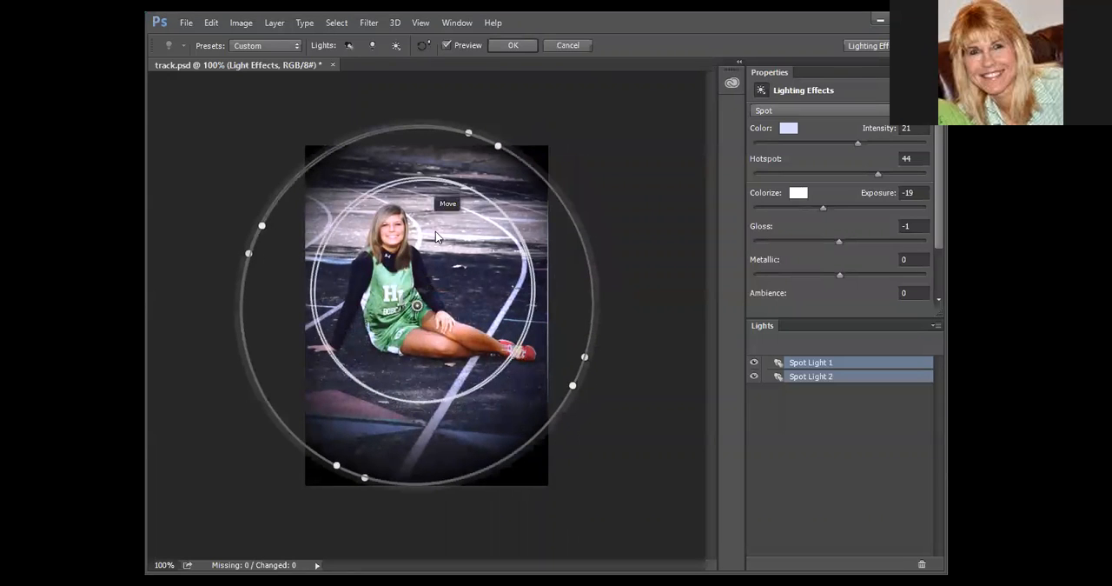
drag(465, 134, 461, 136)
drag(246, 261, 250, 265)
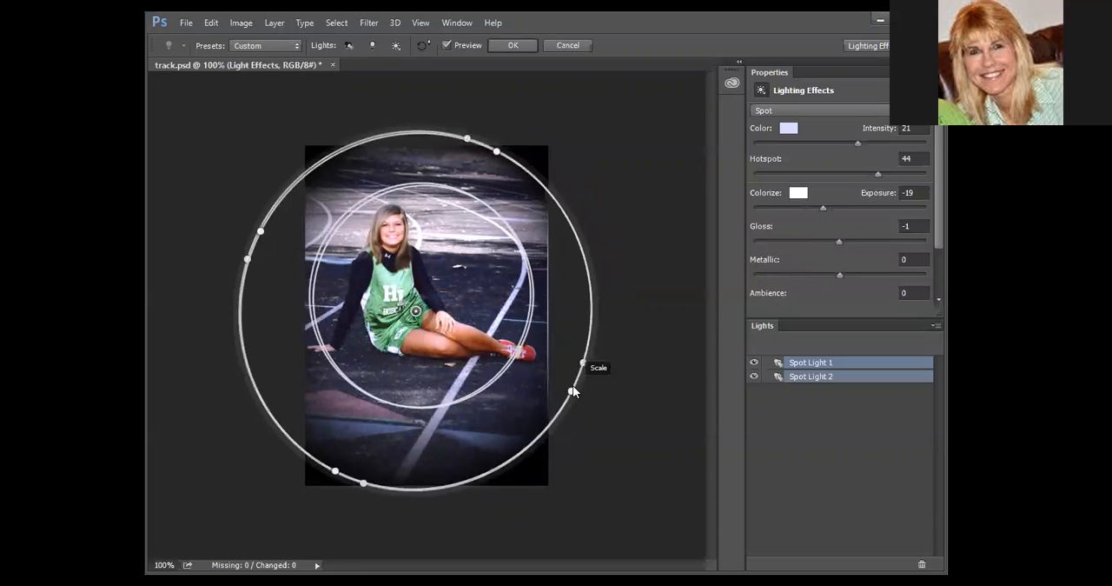
drag(573, 390, 546, 379)
drag(415, 311, 406, 332)
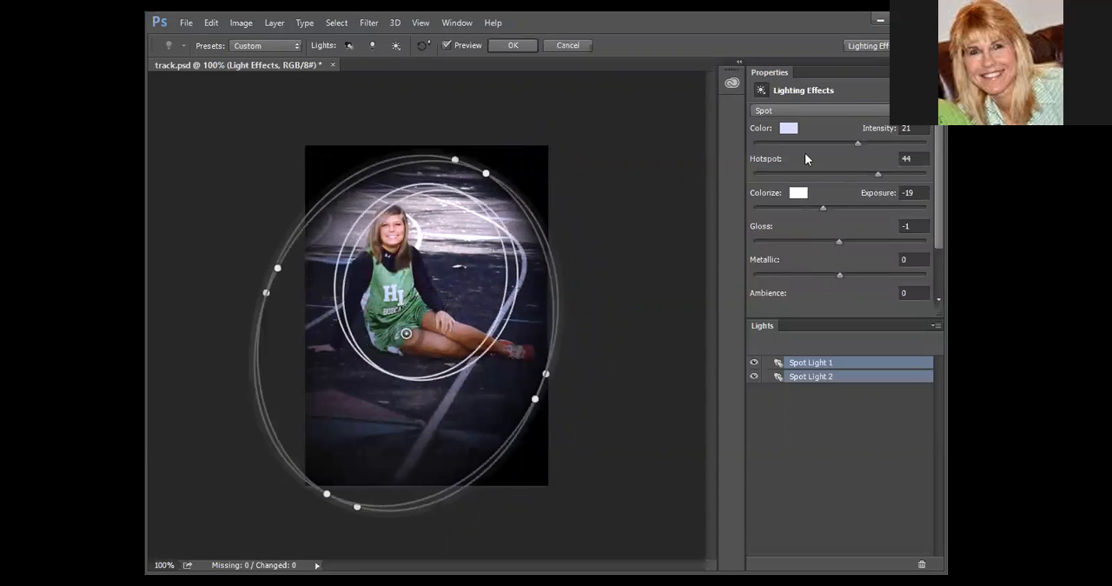
Set both lights' intensity to 22, hotspot to 51, exposure to -21, gloss to 9 and metallic to 67, and check their visibility.
drag(859, 145, 884, 184)
drag(824, 209, 888, 273)
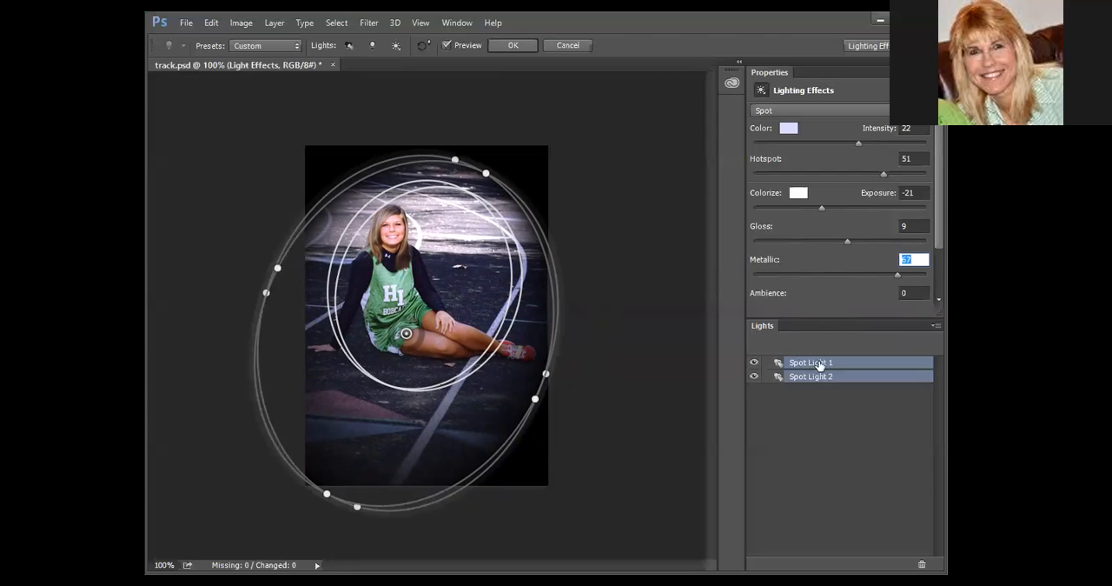
click(754, 378)
click(755, 362)
click(755, 361)
Try the Point, Spot and Infinite light types on both lights to compare their effects on the photo.
click(868, 108)
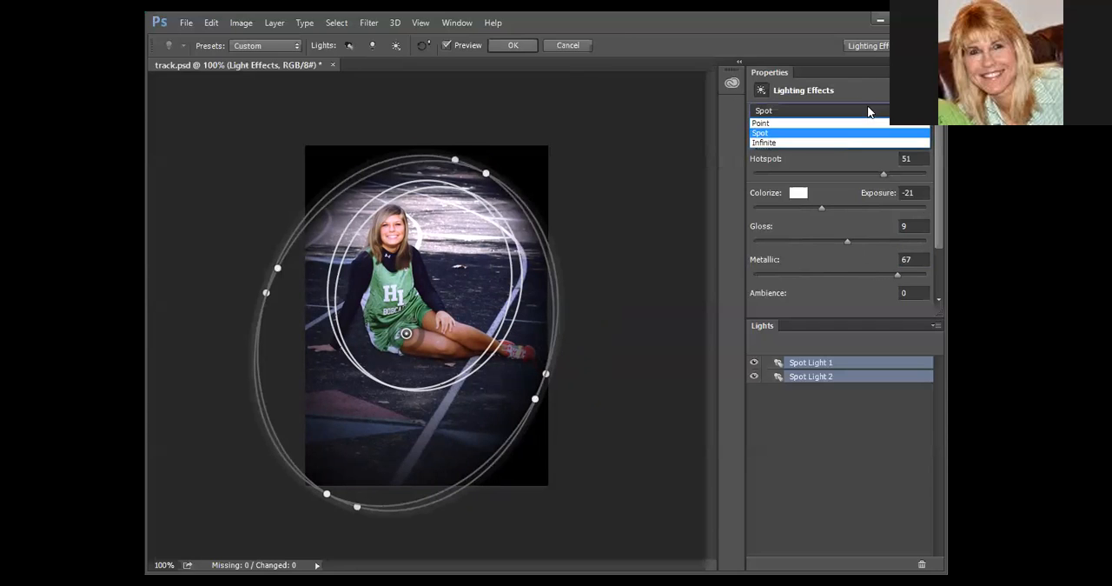
click(766, 127)
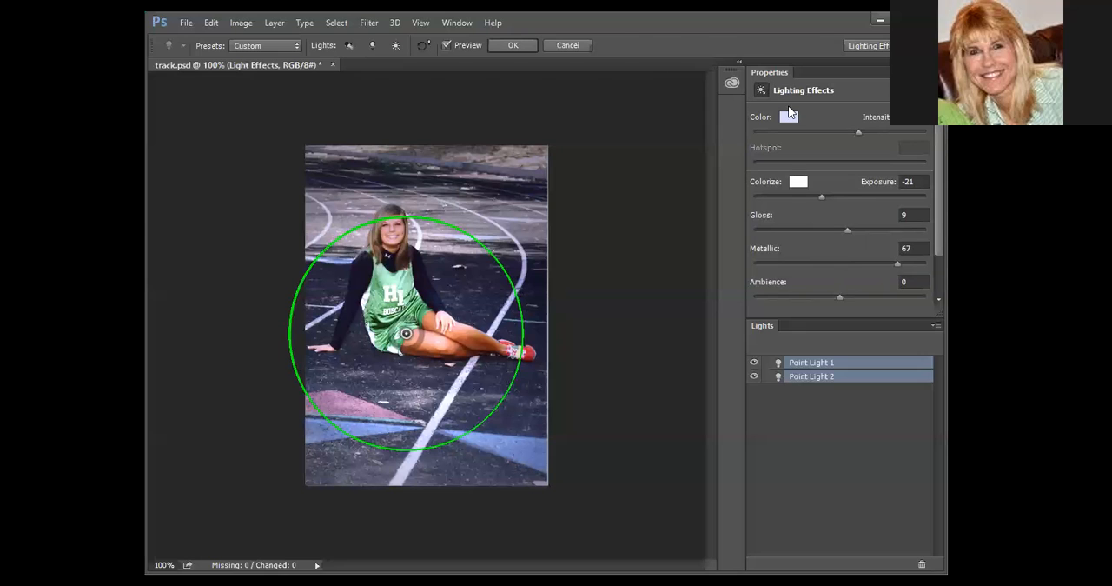
click(793, 110)
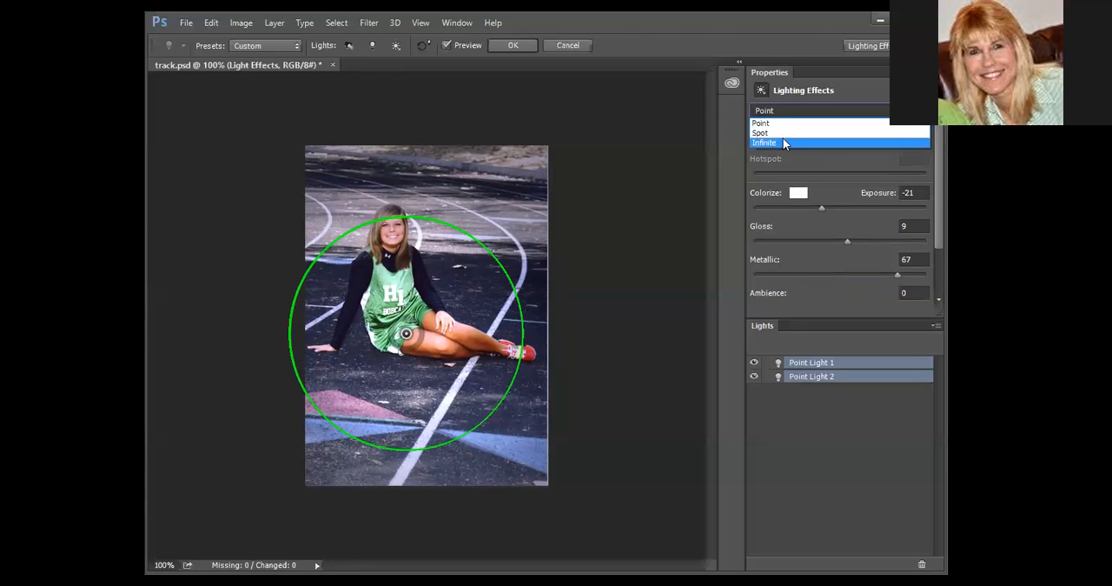
click(783, 134)
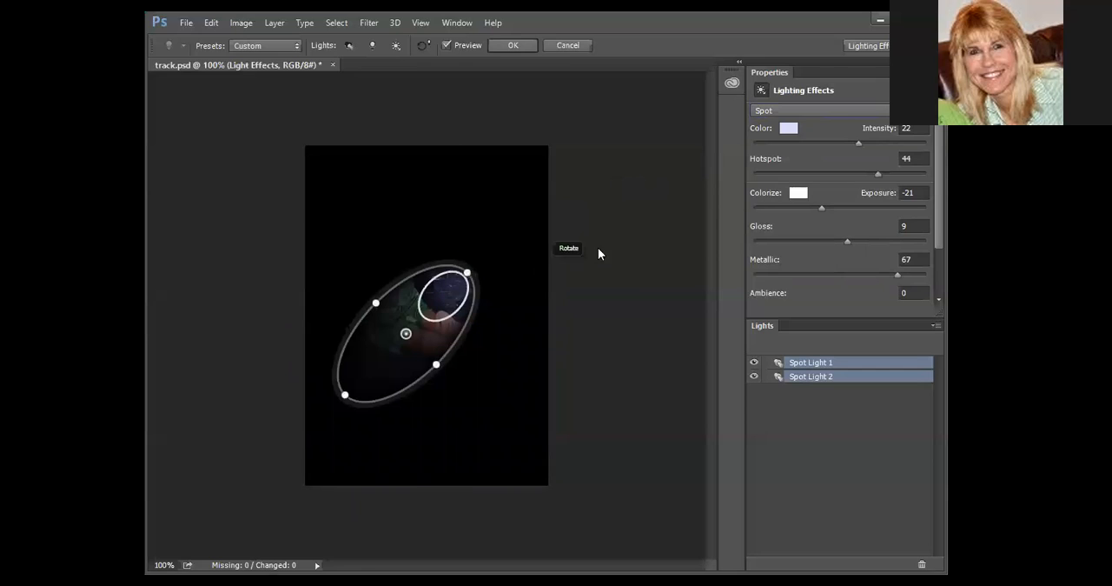
click(842, 112)
click(814, 142)
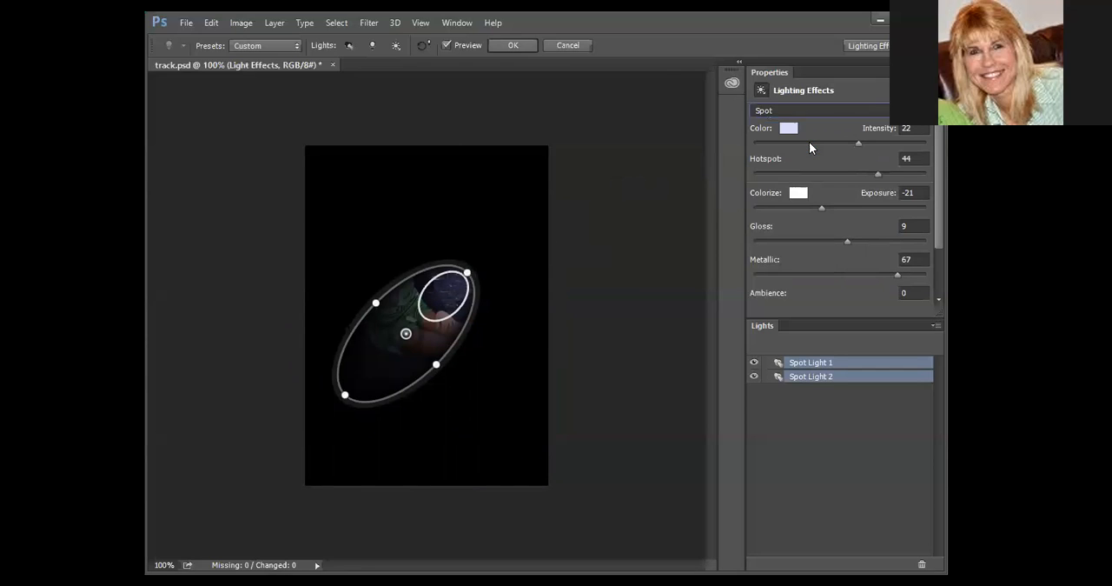
Convert both lights back to Spot and enlarge their area to cover most of the photo around the girl.
click(833, 111)
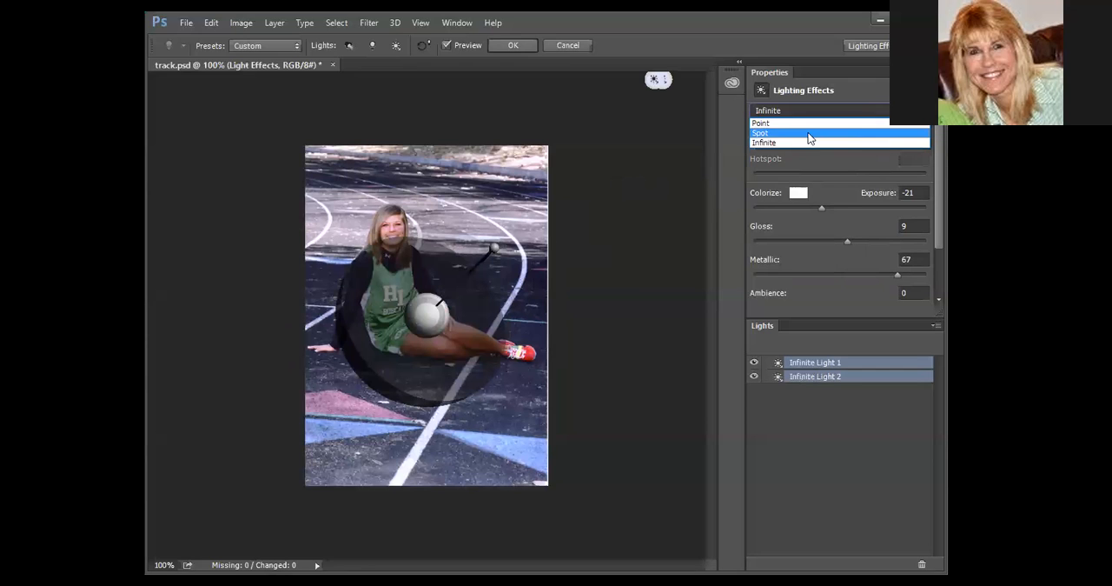
click(787, 125)
drag(395, 288, 355, 192)
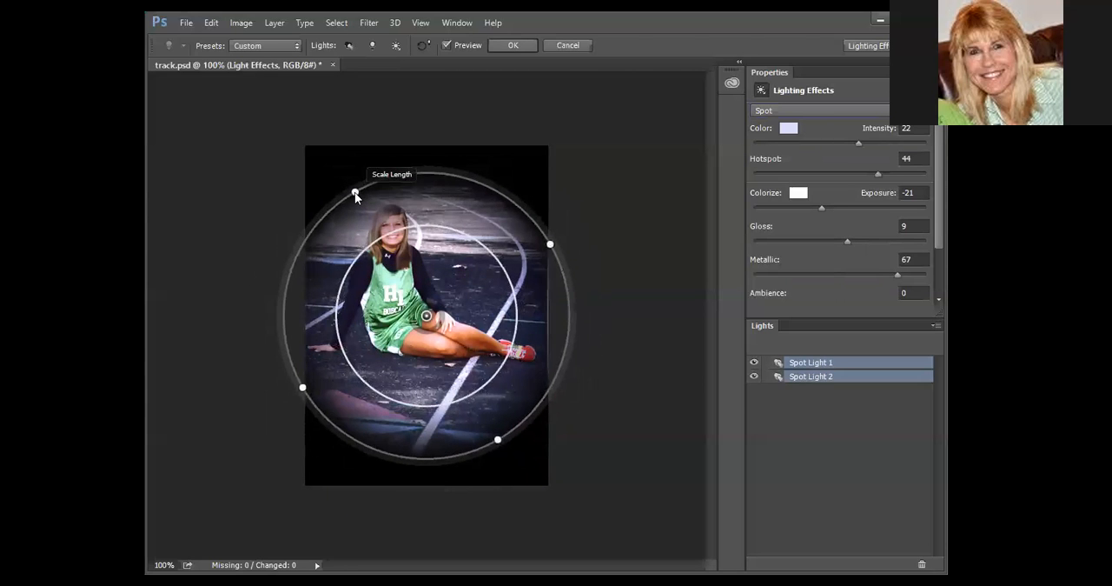
drag(552, 241, 552, 206)
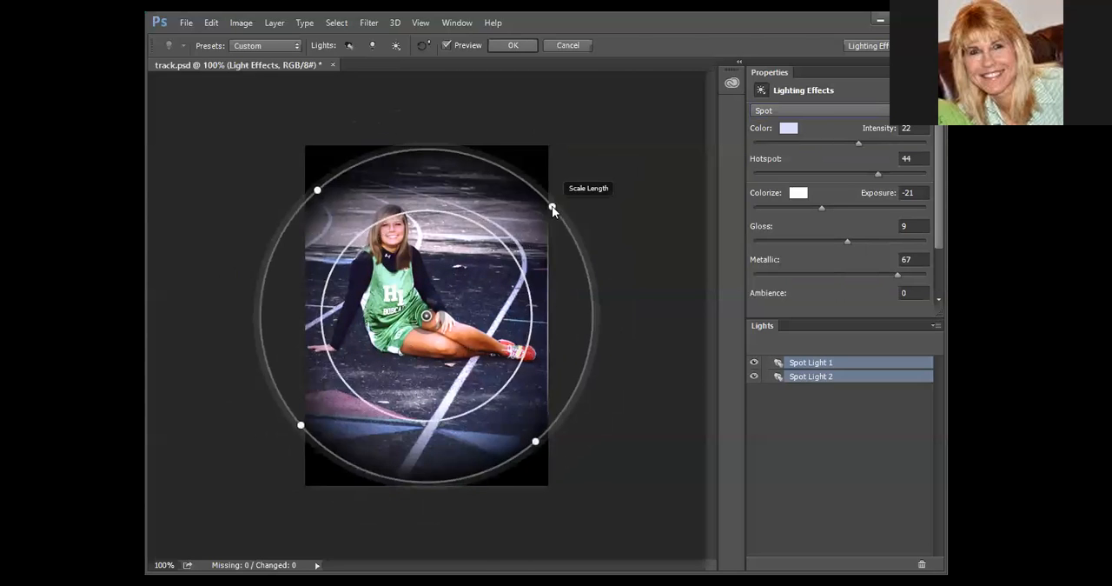
drag(302, 425, 335, 389)
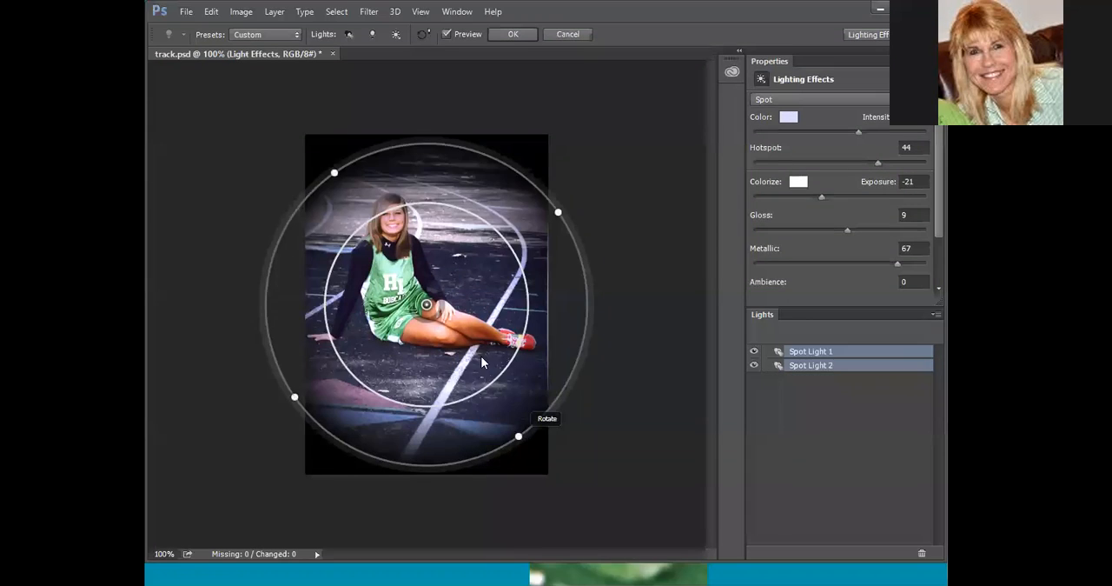
drag(335, 173, 313, 143)
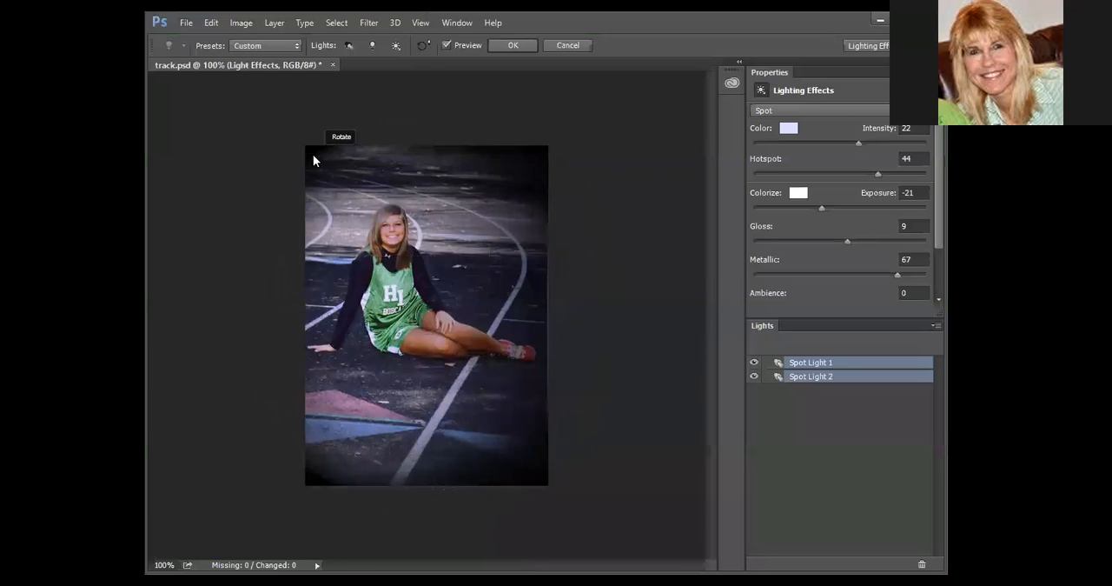
Angle the two spot lights so they cross over the girl, and set their intensity to 26 and hotspot to 69.
drag(561, 223, 554, 400)
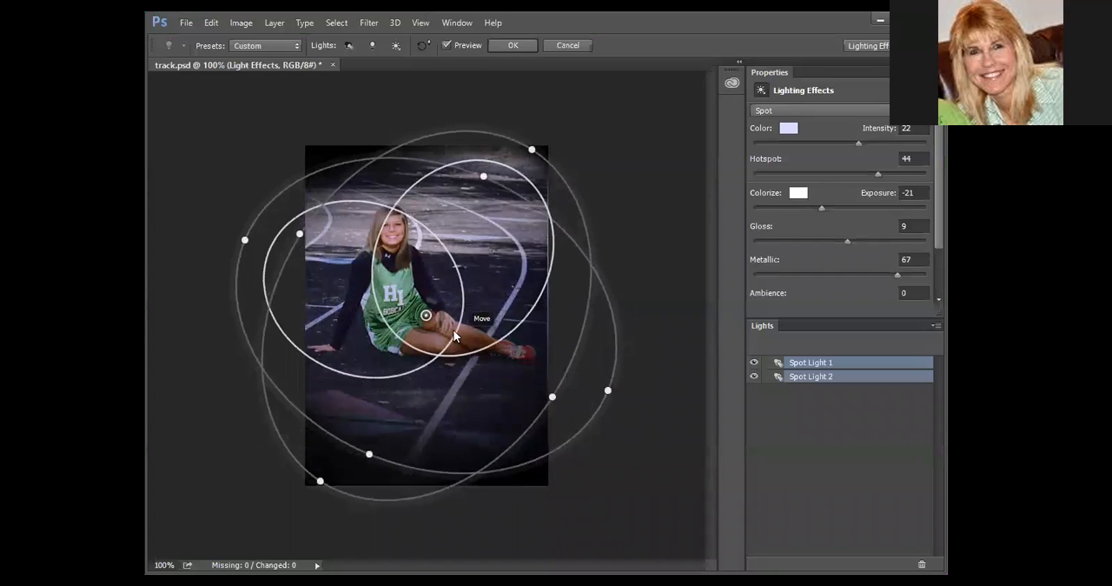
mouse_move(431, 313)
mouse_down()
mouse_move(442, 341)
mouse_move(435, 322)
mouse_up()
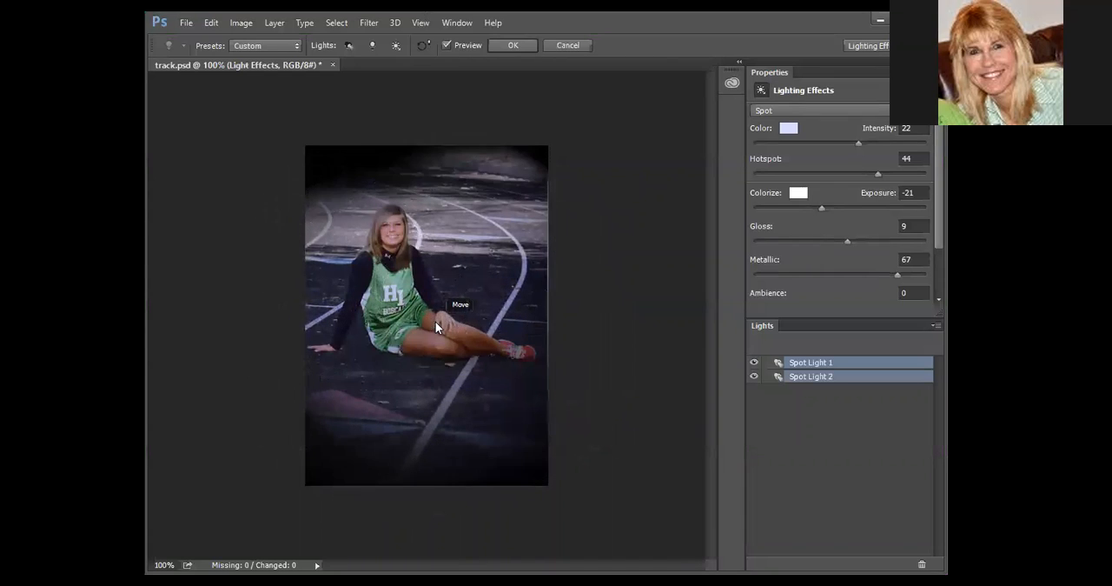
drag(864, 145, 900, 171)
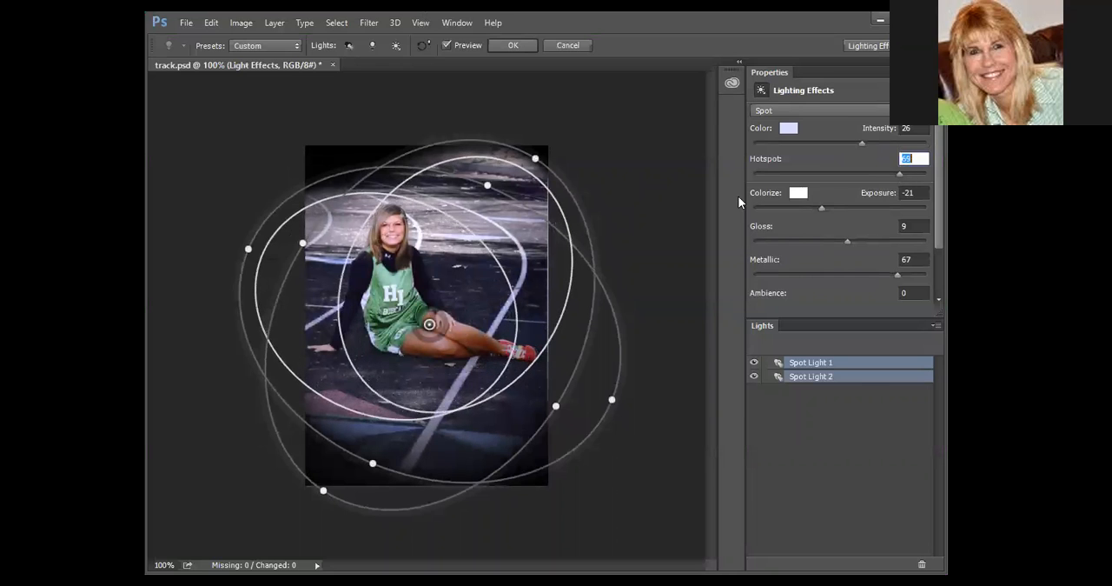
Narrow and reposition the spot light ellipses over the girl, rotating them to lean toward the photo's upper right.
drag(536, 159, 493, 195)
drag(438, 331, 422, 309)
drag(544, 384, 567, 402)
drag(515, 160, 513, 216)
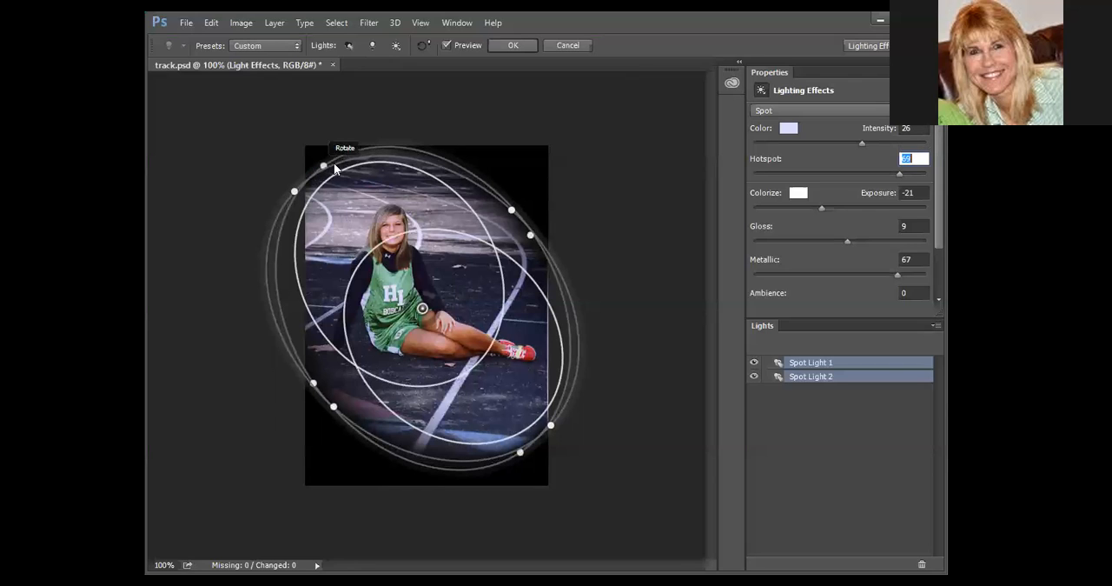
drag(335, 168, 524, 197)
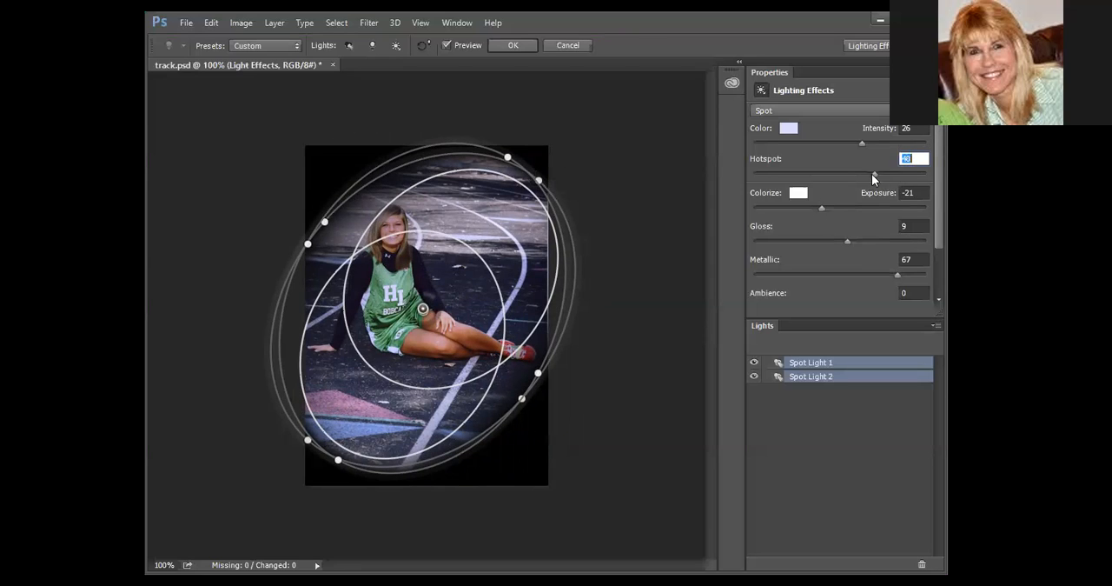
Set the spot lights' hotspot to 65, fine-tune their angle and position over the girl's torso, and apply the filter.
drag(867, 174, 888, 174)
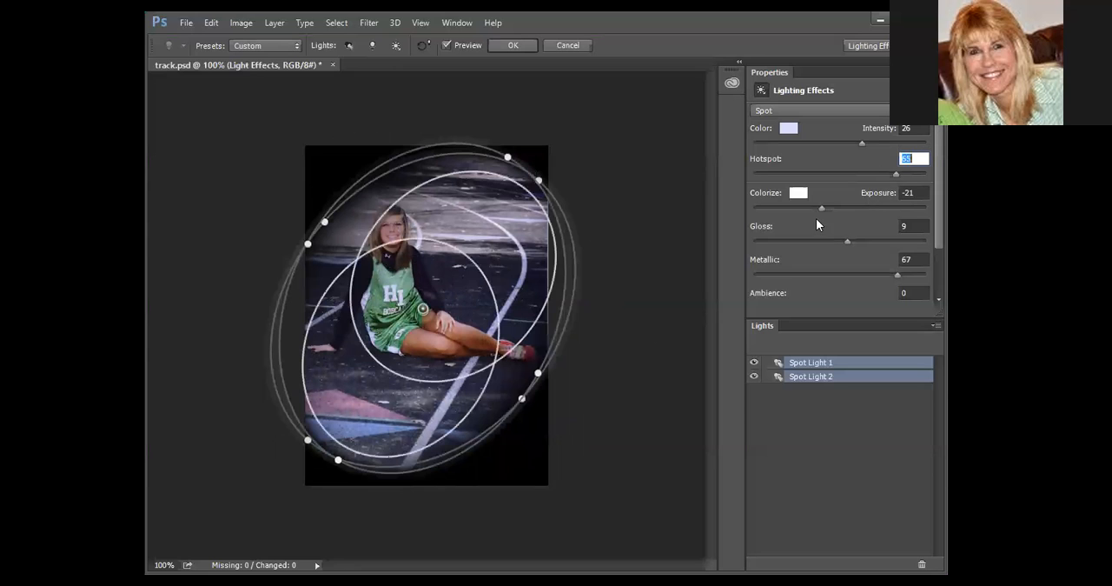
drag(422, 306, 409, 298)
drag(508, 389, 505, 429)
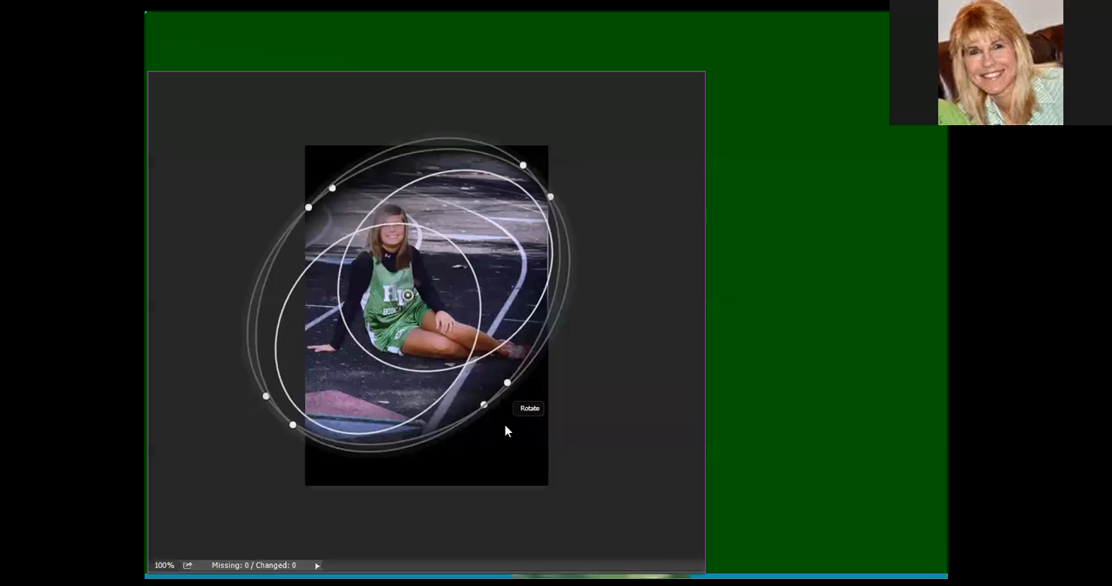
mouse_move(407, 296)
mouse_down()
mouse_move(418, 313)
mouse_move(417, 302)
mouse_up()
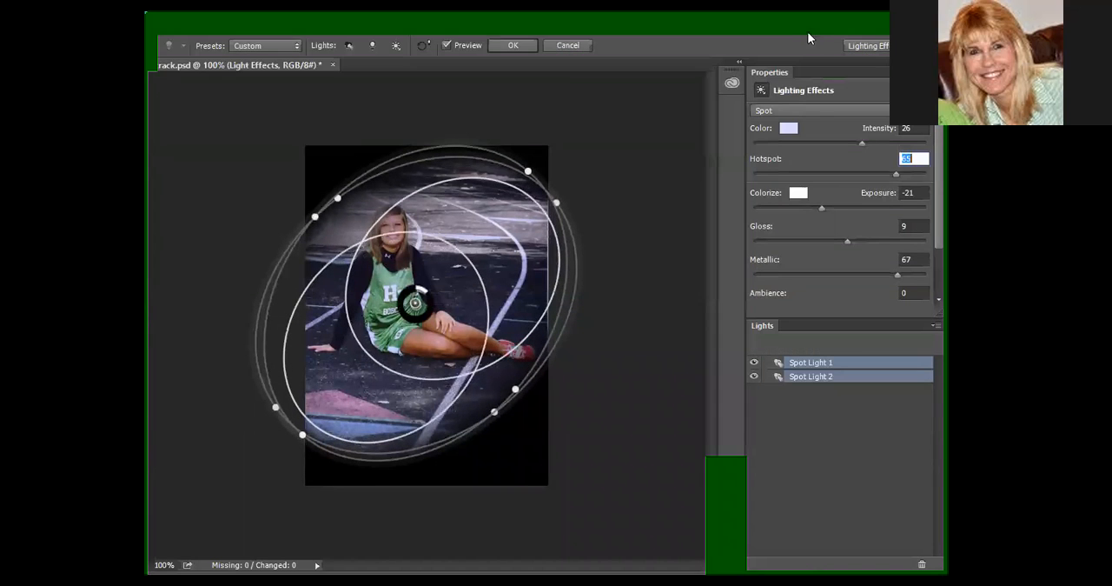
click(524, 44)
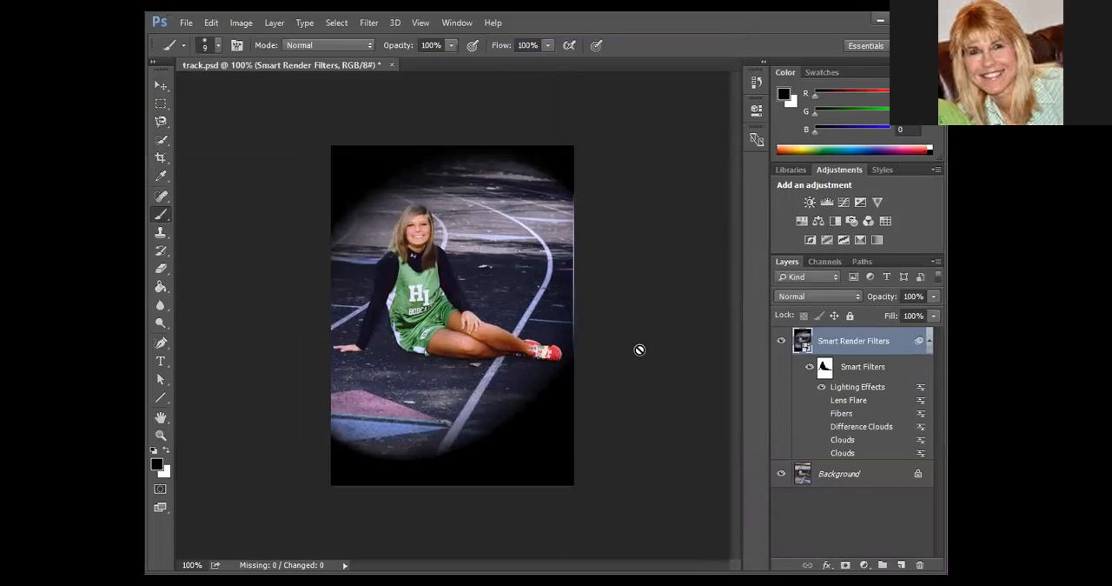
Reopen the Lighting Effects smart filter and enlarge Spot Light 1 into a near-circle centred on the girl, covering most of the photo.
double_click(859, 387)
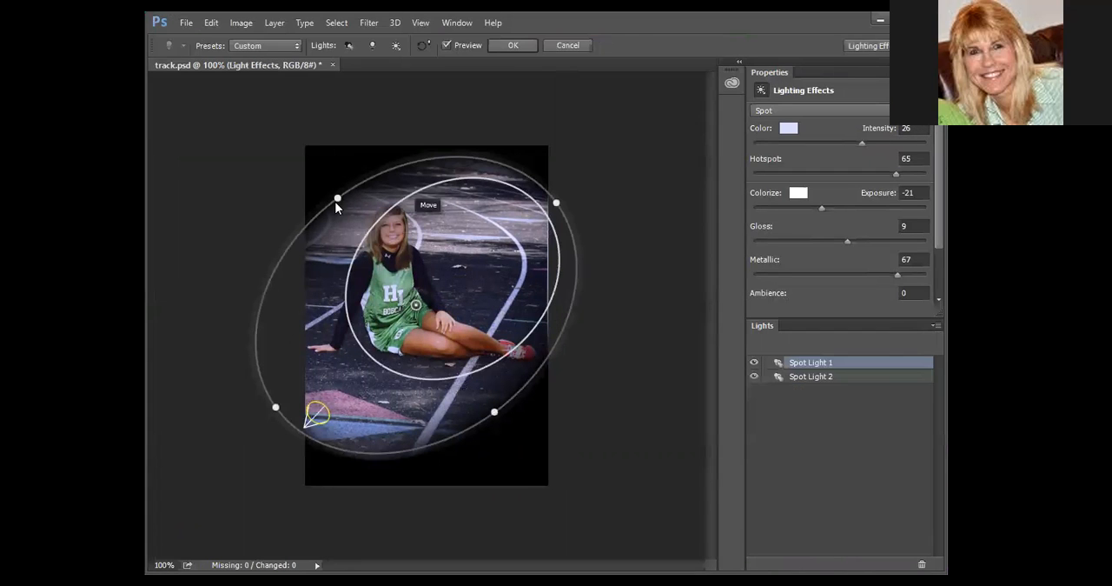
drag(334, 196, 302, 165)
drag(418, 306, 417, 320)
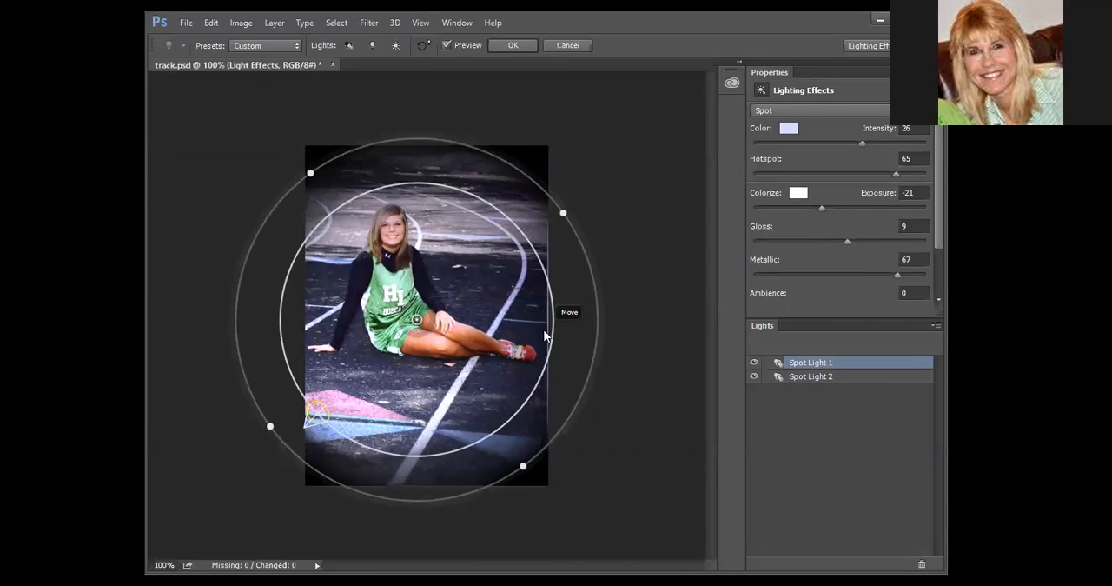
mouse_move(564, 212)
mouse_down()
mouse_move(580, 197)
mouse_move(571, 200)
mouse_up()
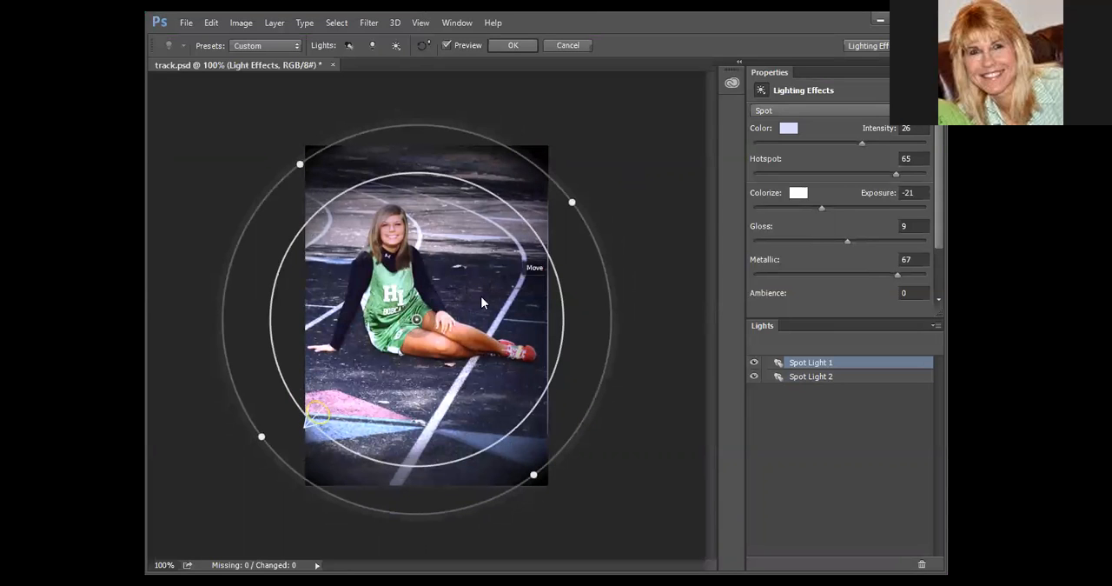
Reduce Spot Light 1's hotspot to -14, enlarge its outer circle beyond the photo, and move it up over the girl's torso.
drag(898, 174, 856, 176)
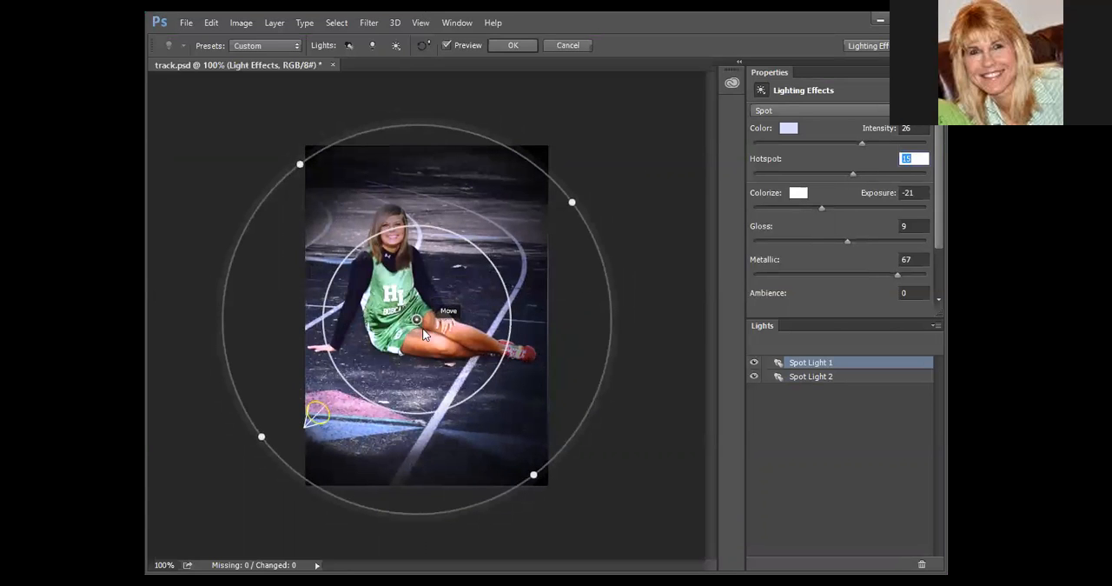
drag(417, 317, 410, 296)
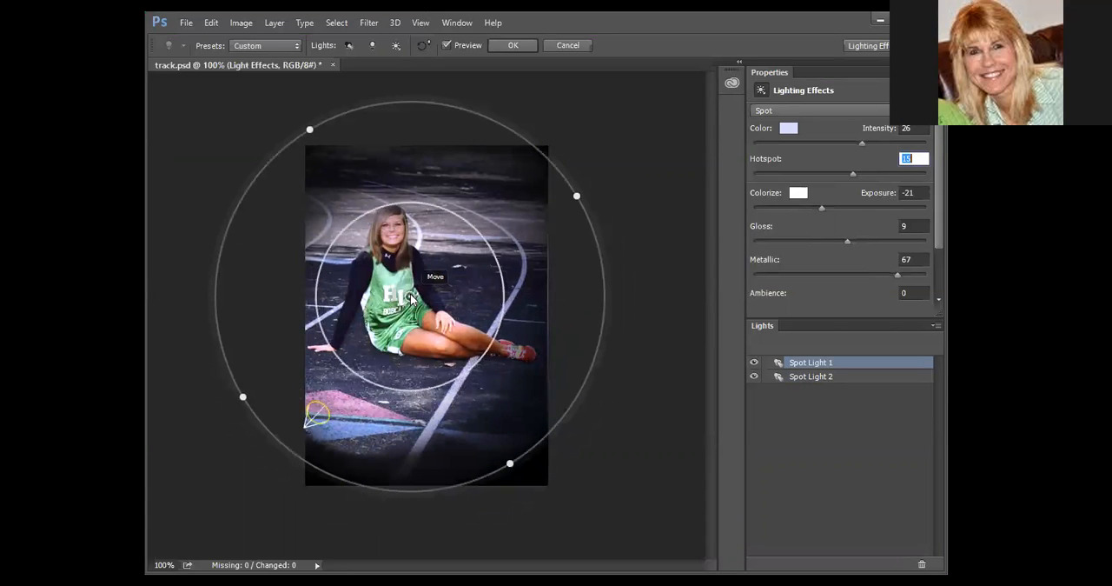
drag(509, 462, 520, 489)
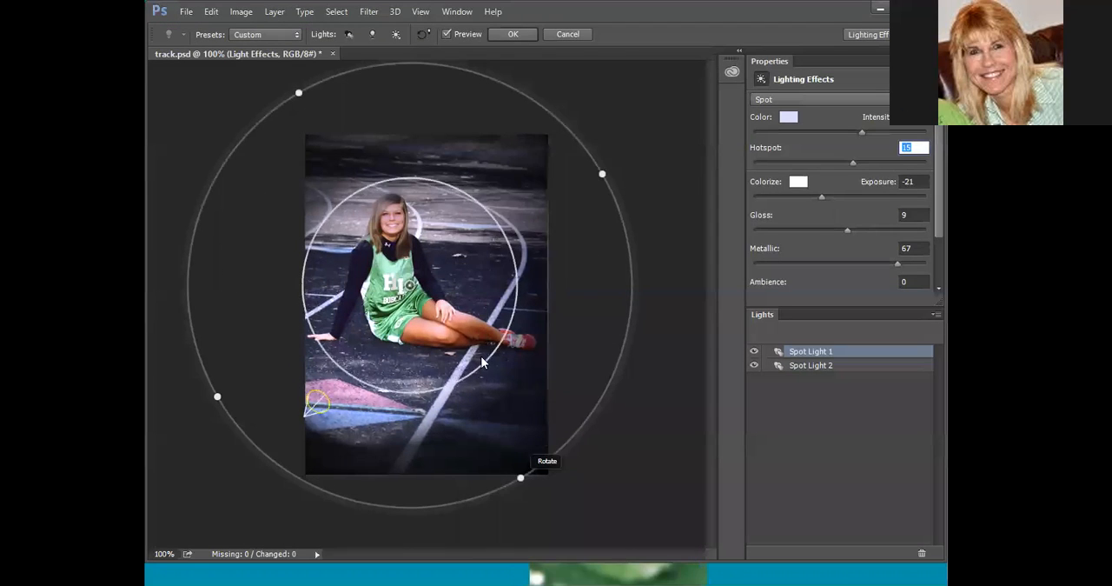
drag(862, 163, 828, 173)
drag(415, 298, 414, 281)
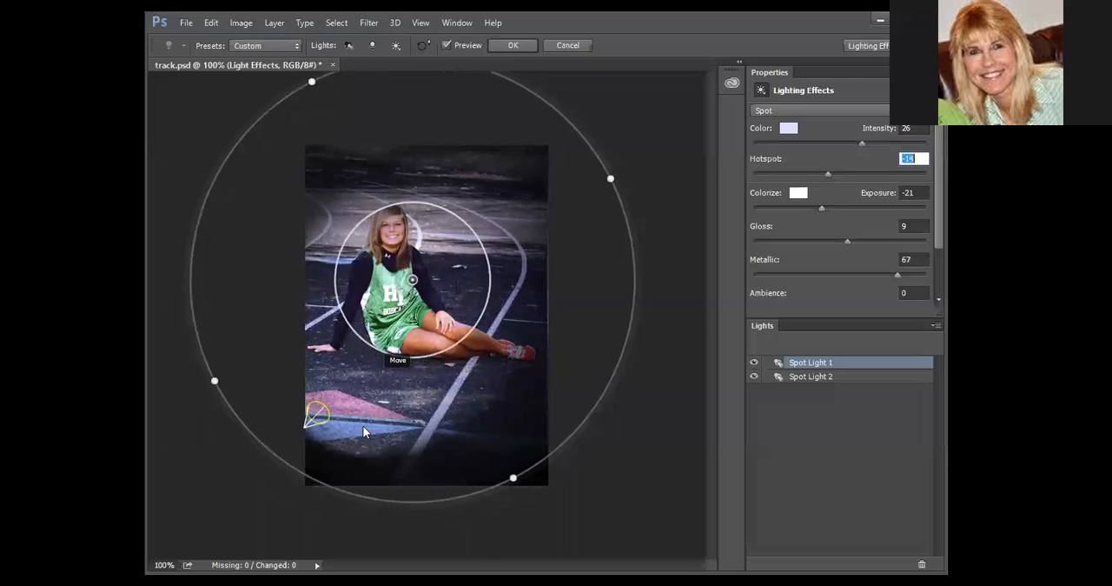
Widen Spot Light 1 a little more, shift its centre slightly down the girl's torso, and apply the filter.
drag(214, 381, 205, 397)
drag(420, 291, 416, 307)
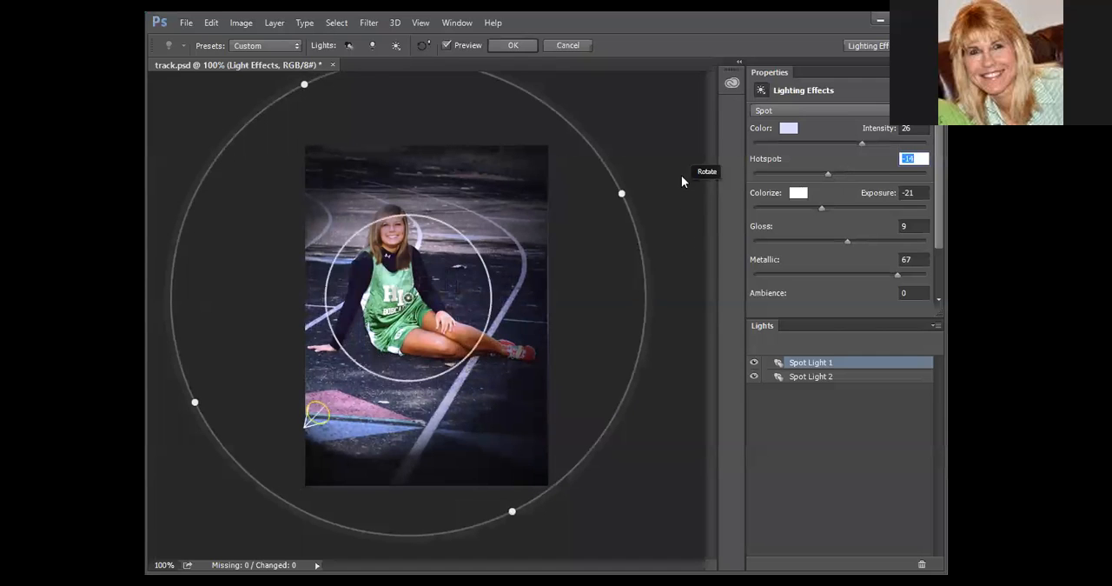
click(521, 45)
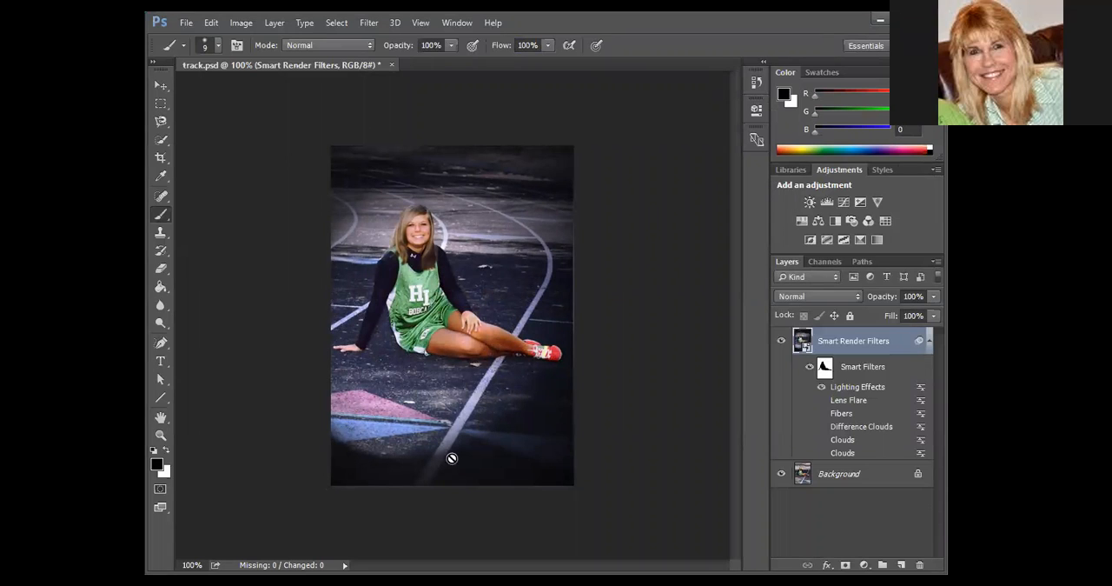
Edit the Lighting Effects filter again, lowering Spot Light 1 to the girl's lap, and apply the change.
double_click(859, 388)
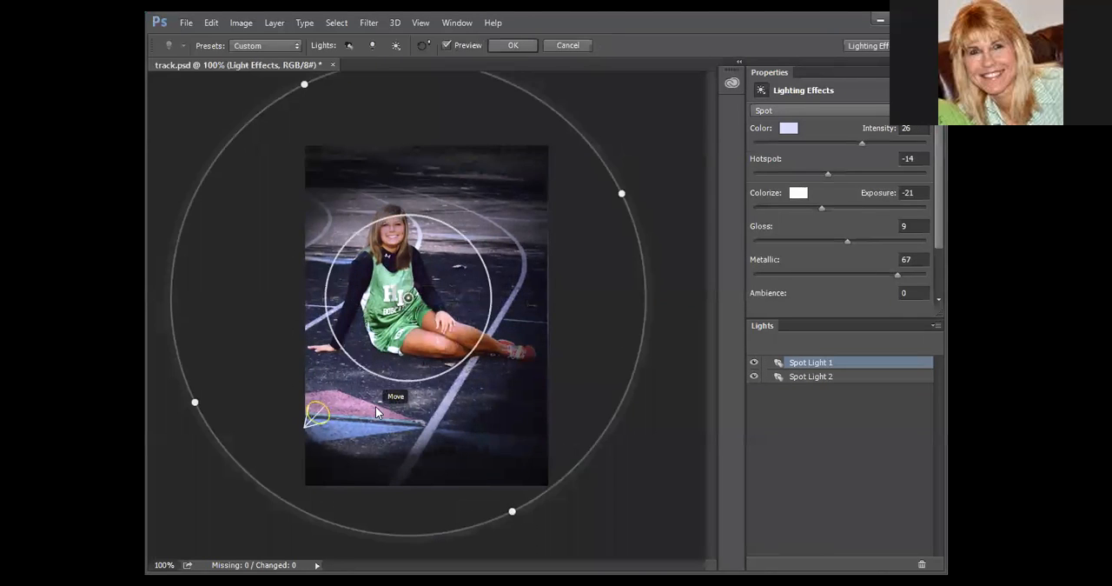
drag(410, 300, 400, 329)
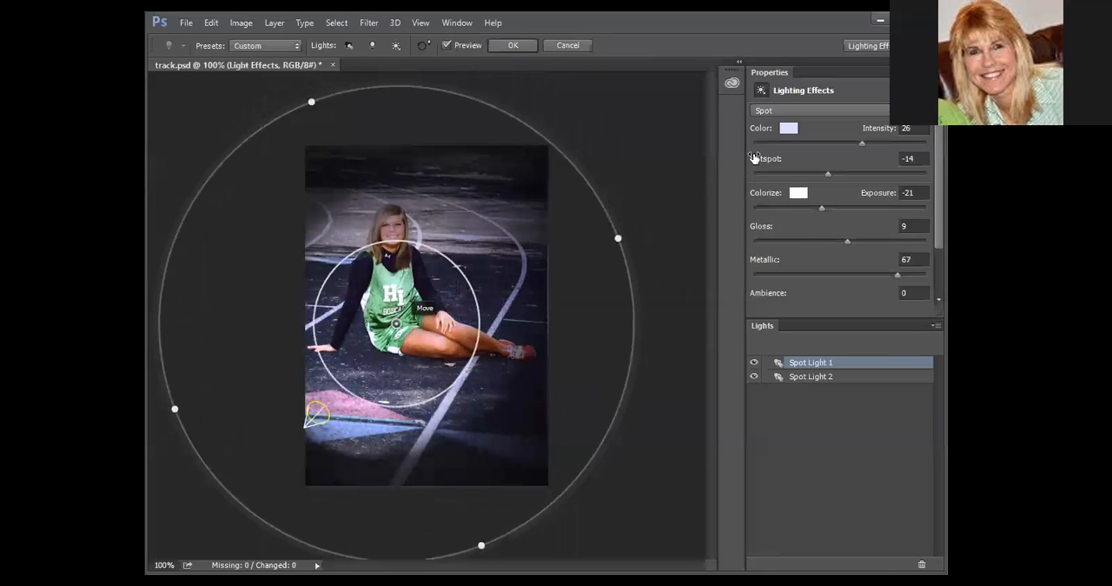
click(514, 45)
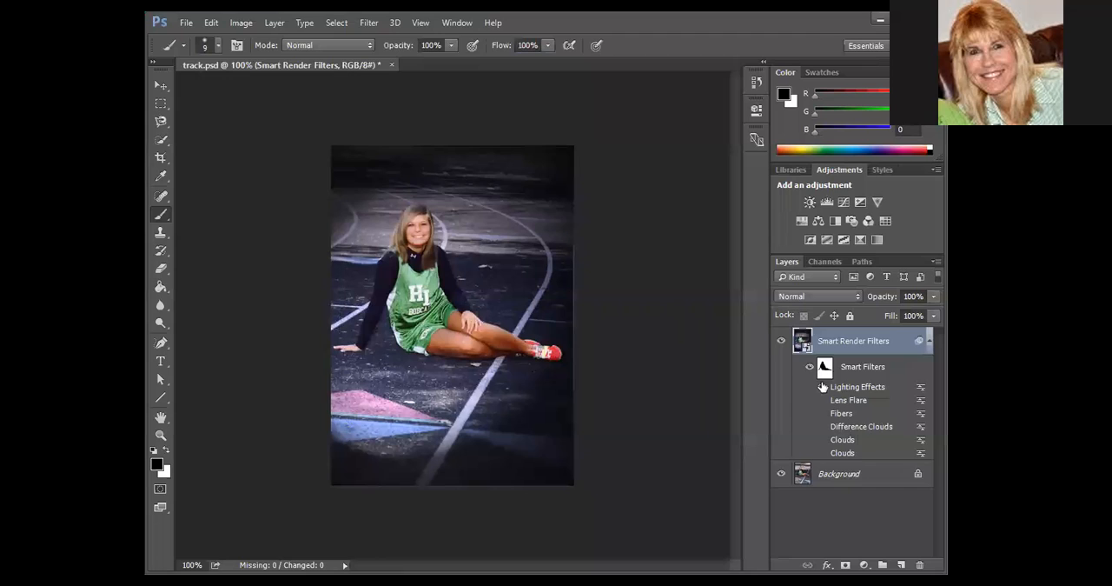
Turn on the upper Clouds, Difference Clouds and Lens Flare smart filters in combination with Lighting Effects.
click(823, 441)
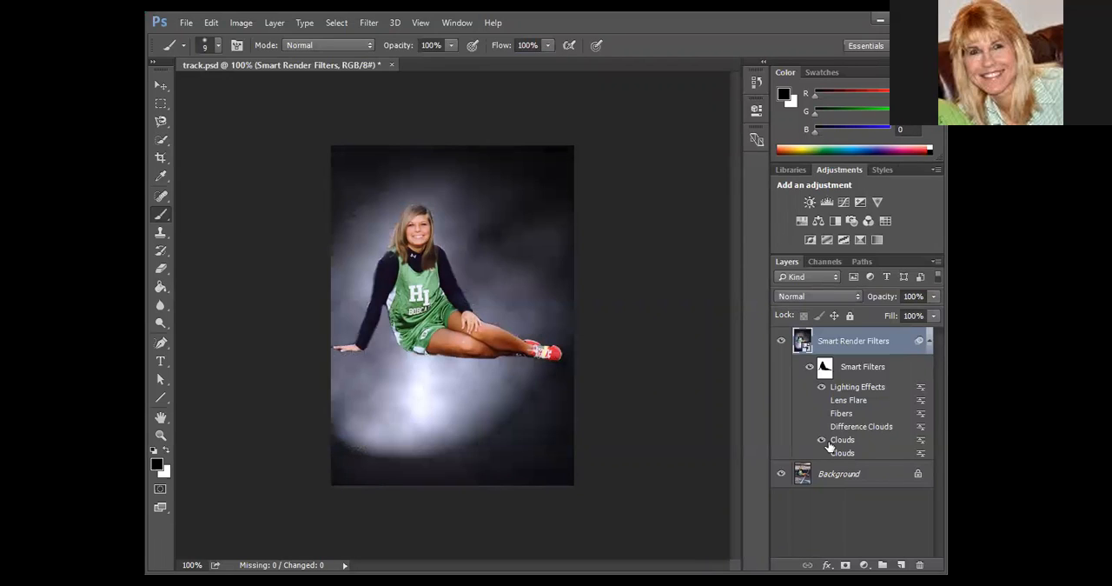
click(821, 427)
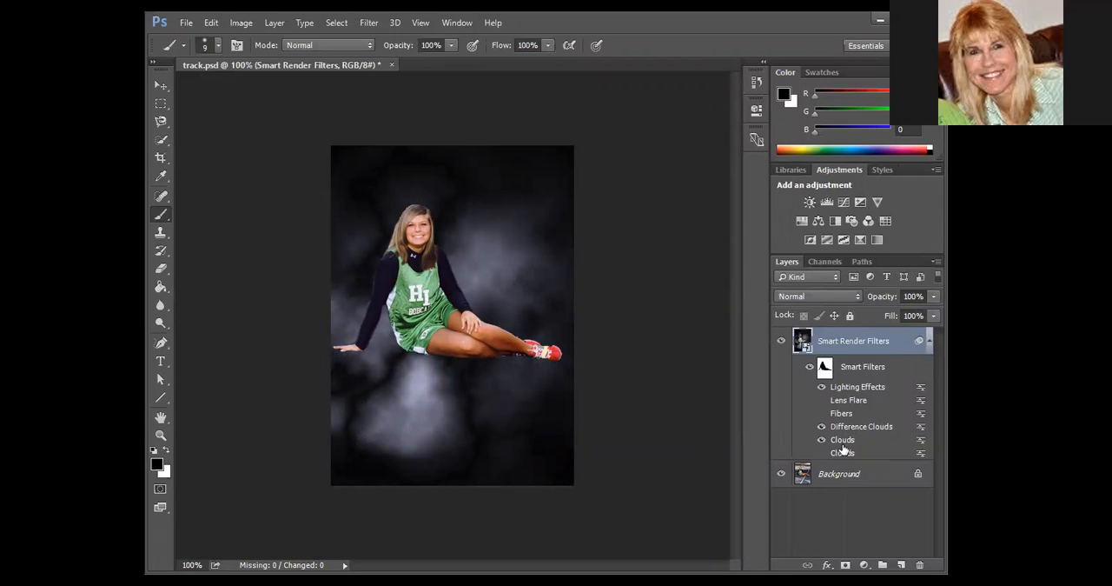
click(821, 400)
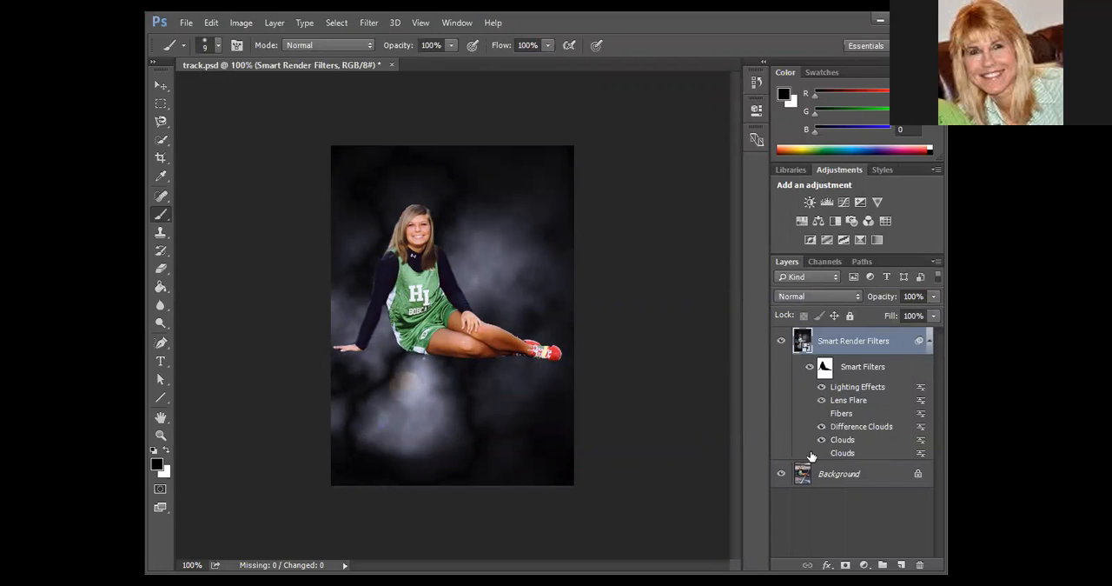
Hide the Lighting Effects smart filter, and compare the image with the upper Clouds filter off and back on.
click(821, 388)
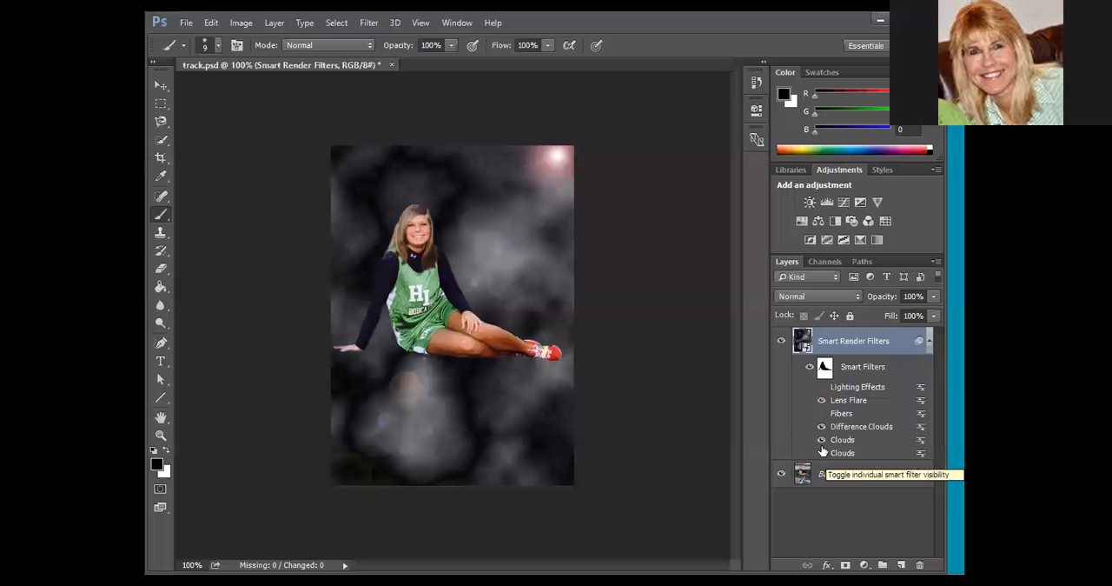
click(822, 439)
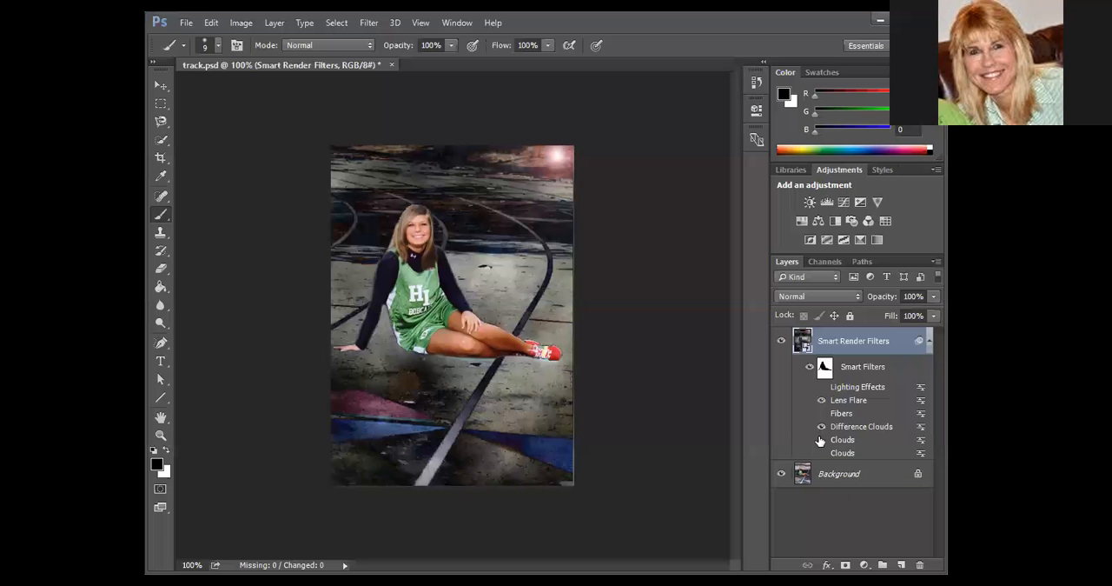
click(821, 440)
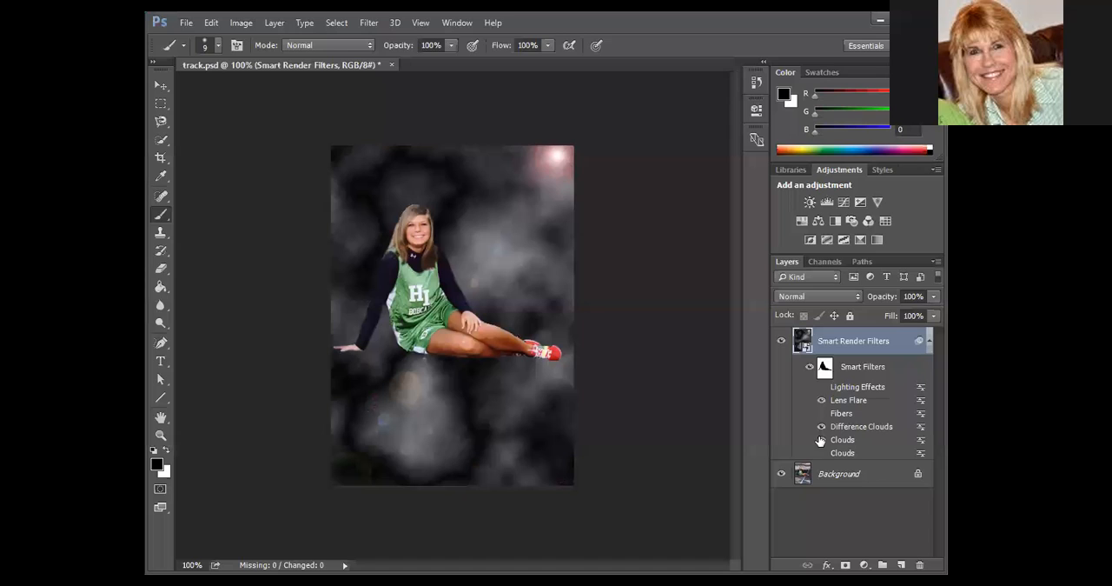